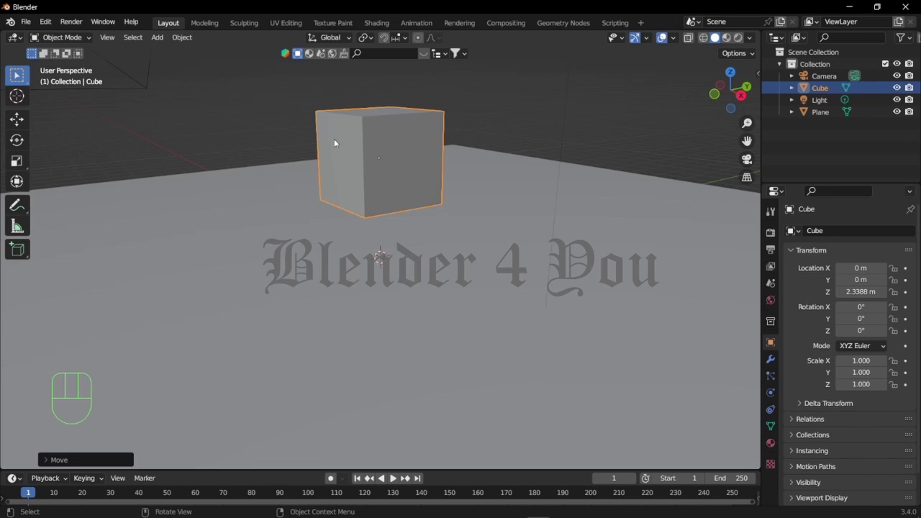
- Fracture the selected cube with Cell Fracture, using Own Verts as the point source
left_click(182, 37)
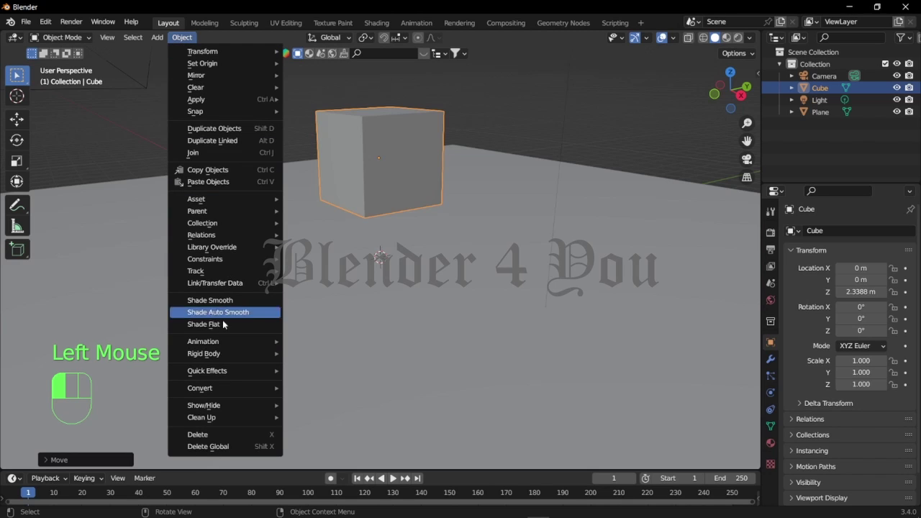
mouse_move(260, 373)
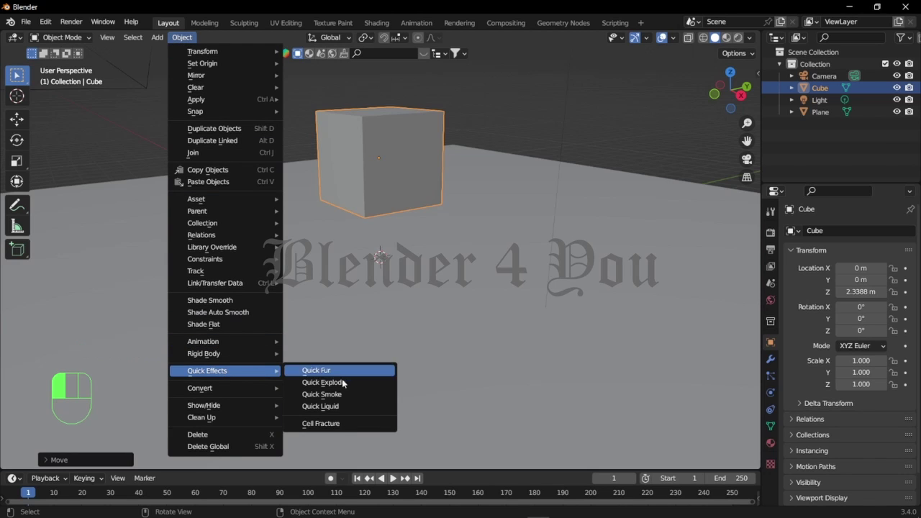
left_click(324, 425)
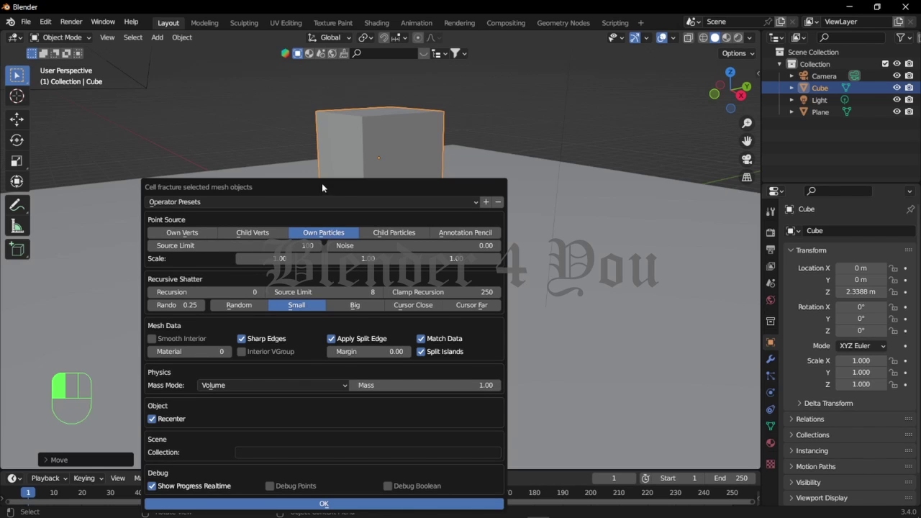
left_click_drag(322, 184, 374, 123)
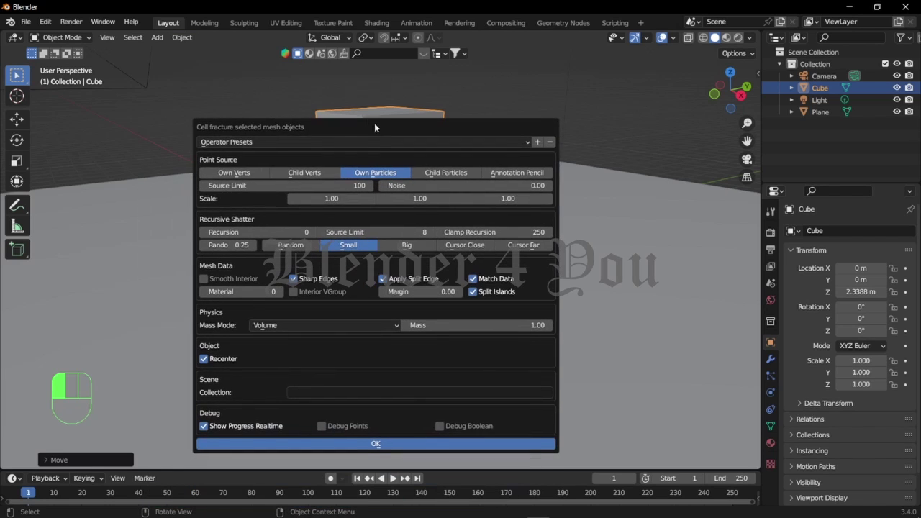
left_click(237, 171)
left_click(377, 441)
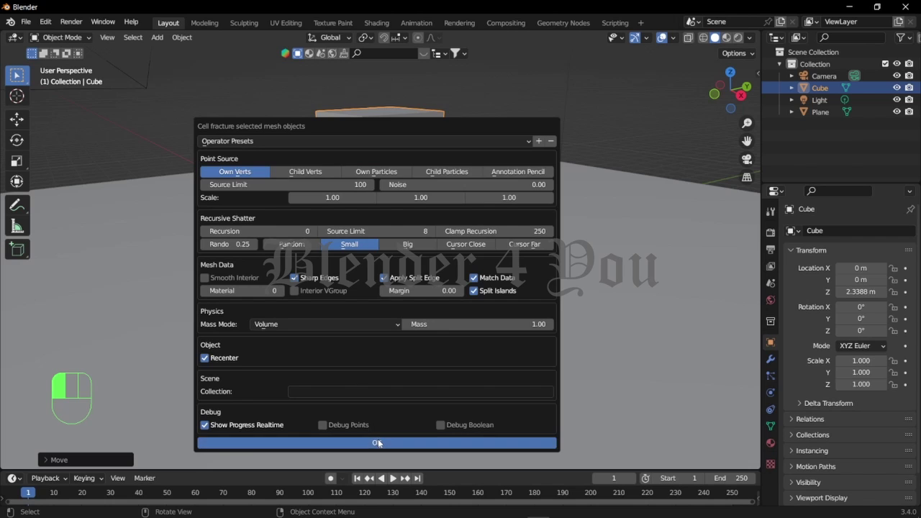
- Inspect the fractured cube from several angles, selecting individual cells and box-selecting around all the pieces
scroll(352, 292, "down", 2)
scroll(352, 294, "up", 2)
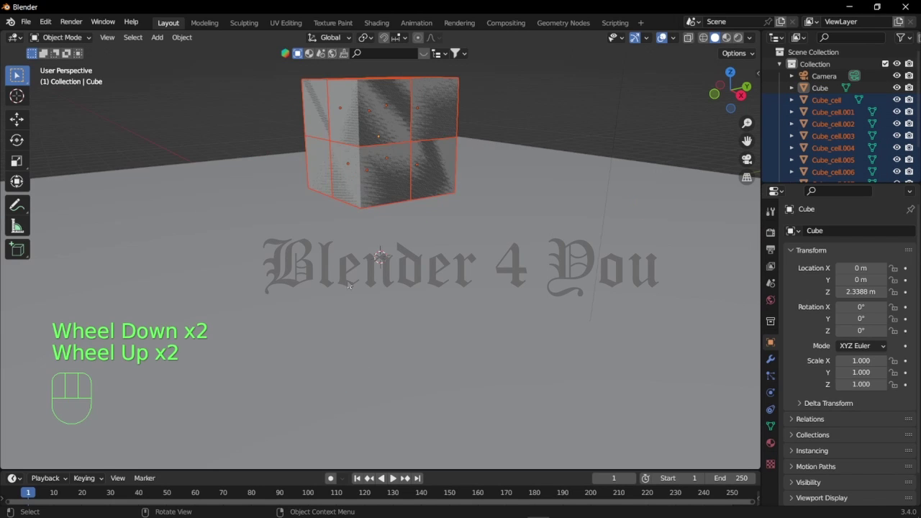
middle_click_drag(352, 294, 306, 285)
scroll(343, 223, "up", 2)
left_click(343, 189)
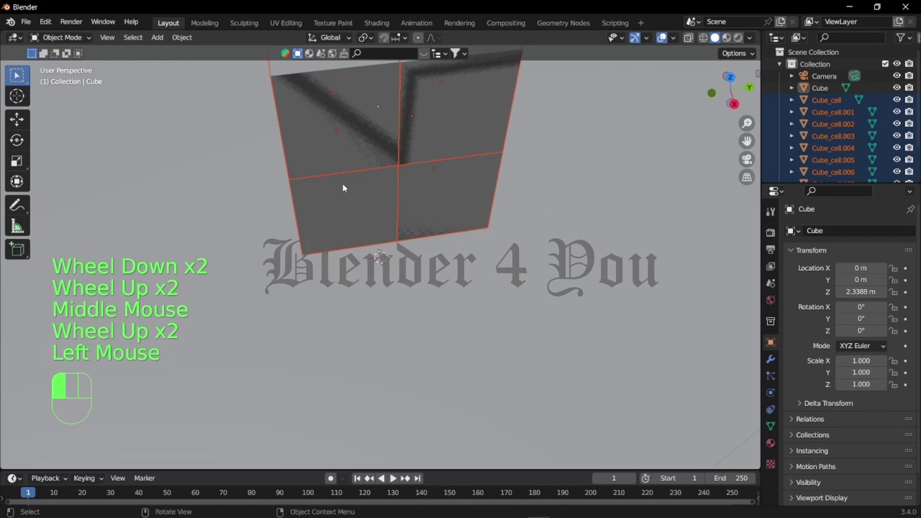
scroll(343, 185, "down", 1)
left_click(351, 163)
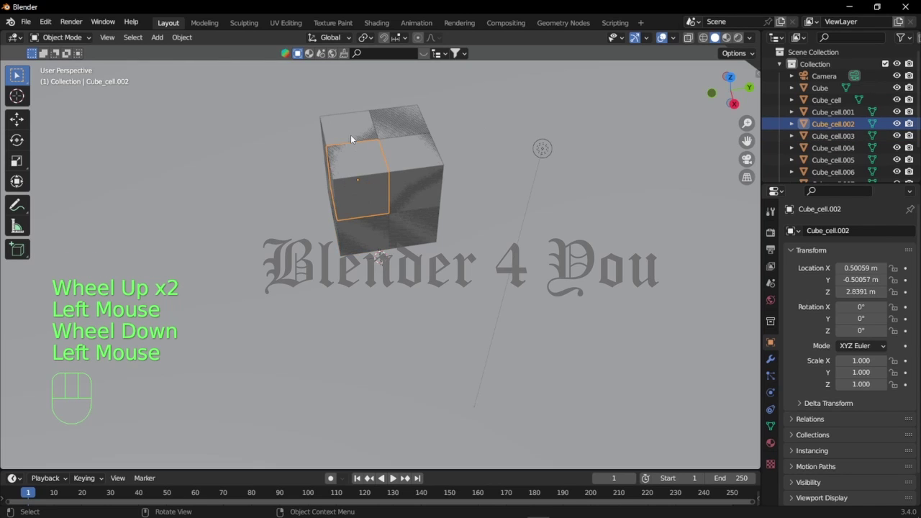
left_click(350, 134)
middle_click_drag(350, 134, 393, 123)
left_click(393, 141)
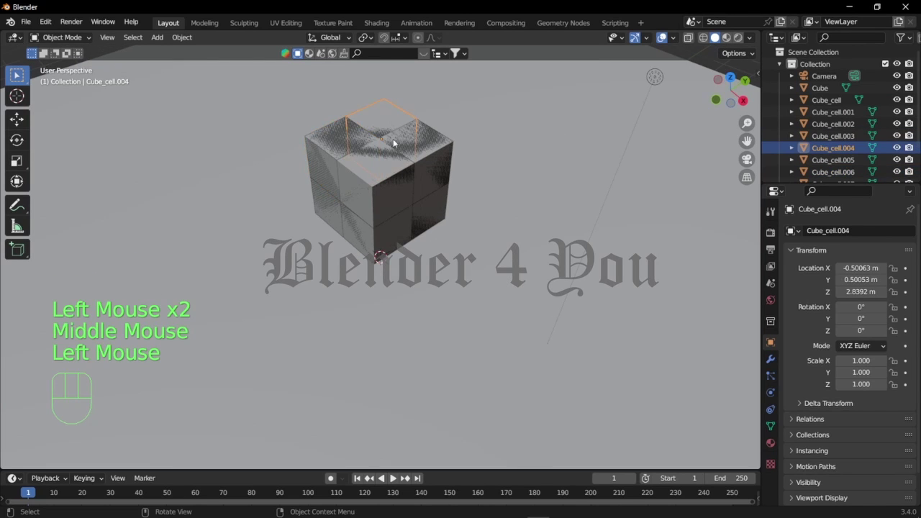
scroll(394, 147, "down", 1)
scroll(397, 157, "up", 2)
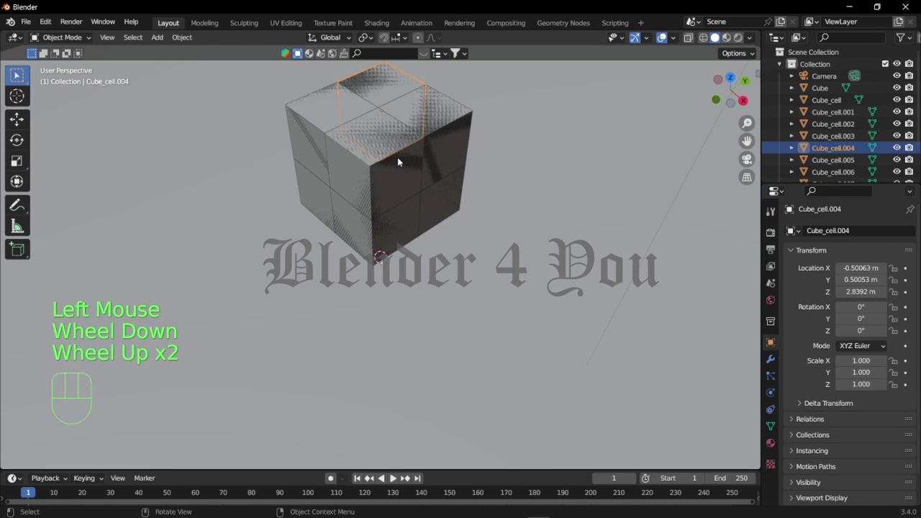
scroll(397, 157, "down", 1)
middle_click_drag(398, 157, 447, 109)
left_click_drag(304, 94, 486, 218)
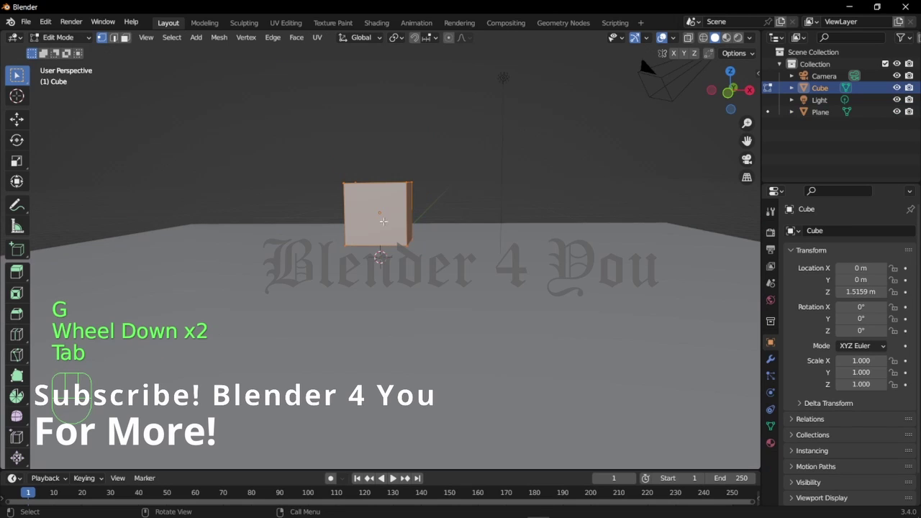
- Subdivide the unfractured cube's entire mesh four times and return to Object Mode
right_click(381, 218)
right_click(382, 218)
right_click(382, 218)
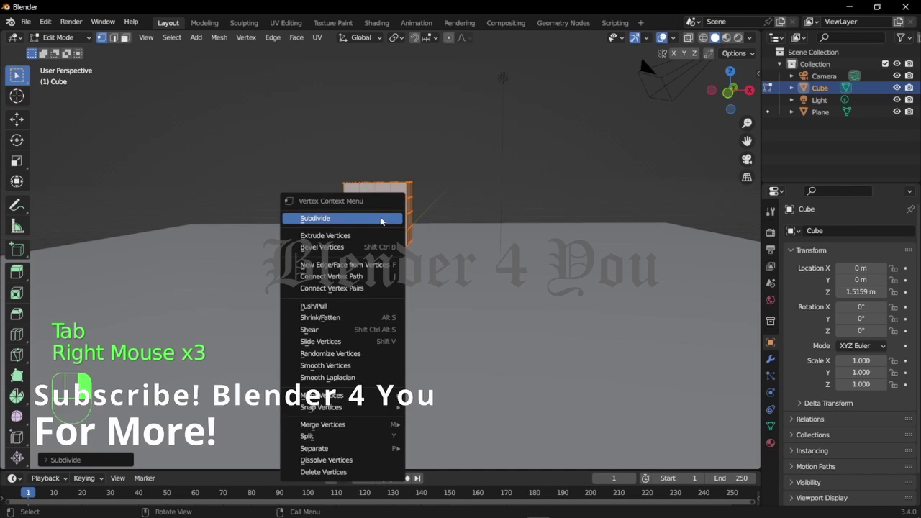
scroll(430, 144, "up", 3)
scroll(430, 144, "down", 1)
scroll(431, 144, "up", 2)
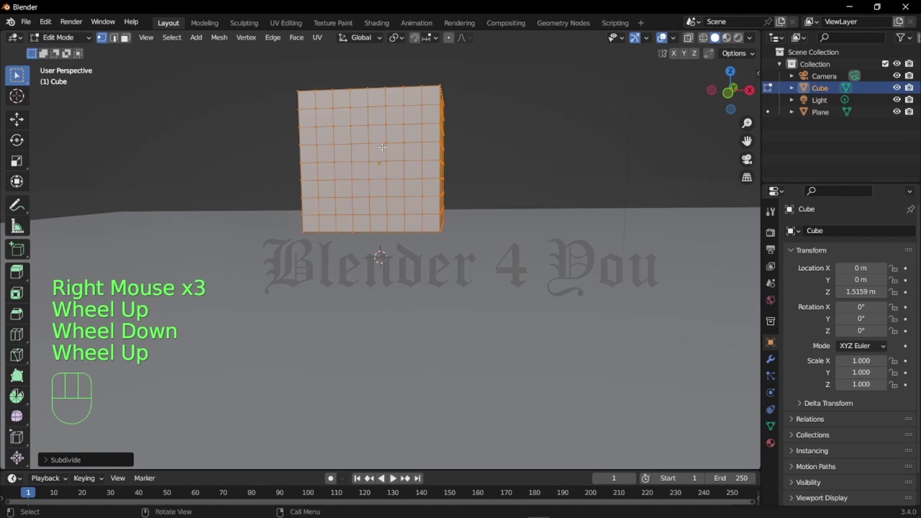
right_click(382, 149)
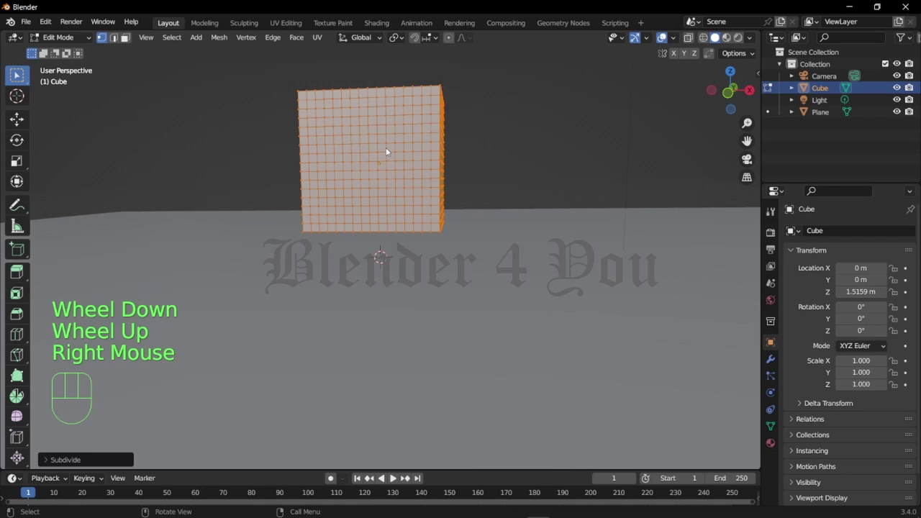
key("Tab")
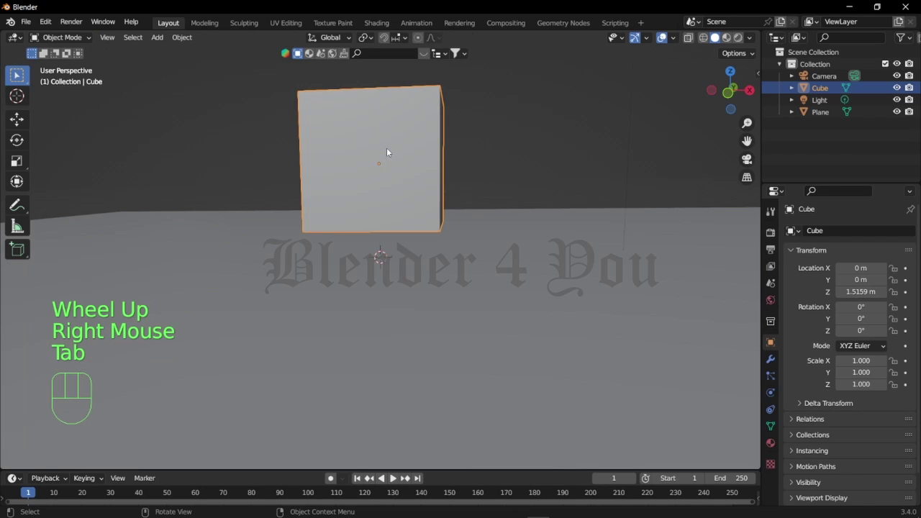
- Run Cell Fracture on the subdivided cube with Own Verts as the point source and the remaining settings unchanged
left_click(182, 37)
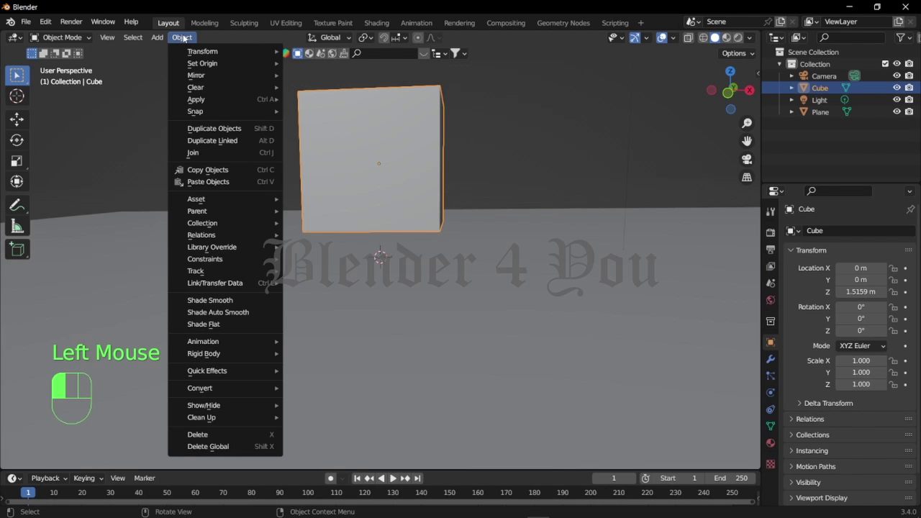
mouse_move(242, 371)
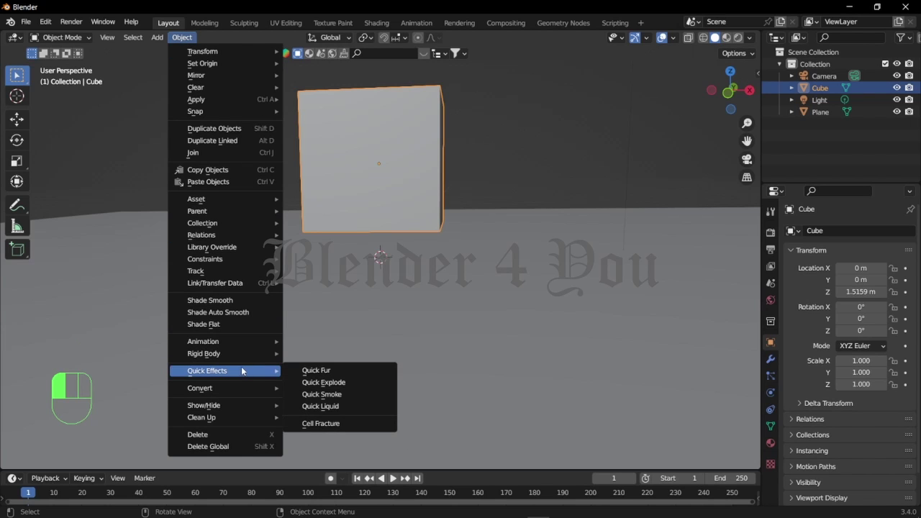
left_click(321, 423)
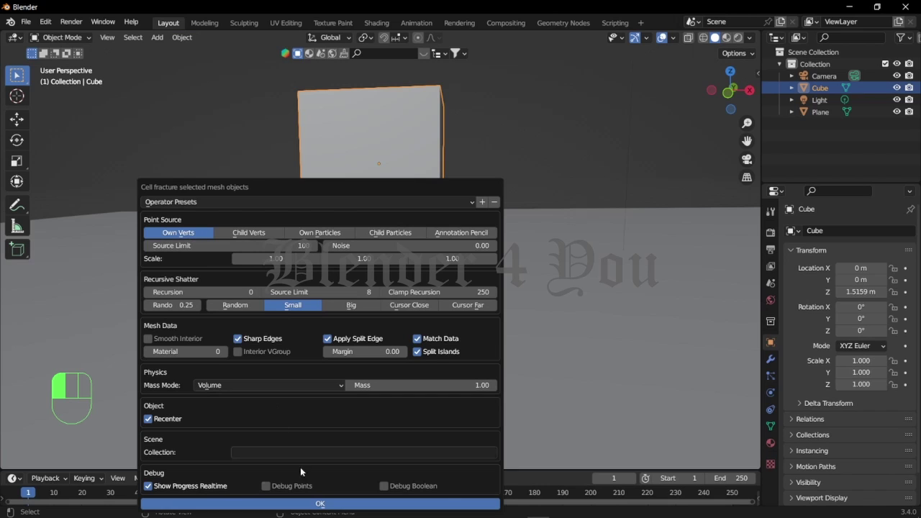
left_click(314, 503)
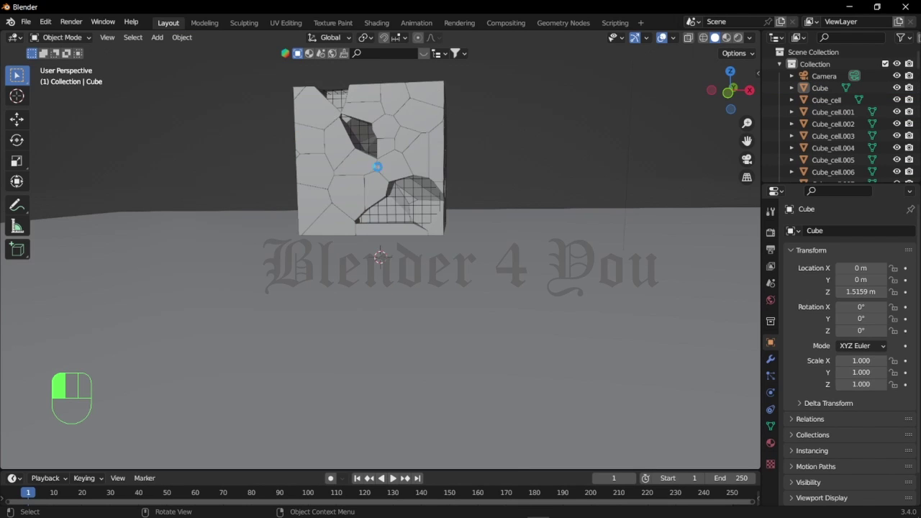
left_click(409, 155)
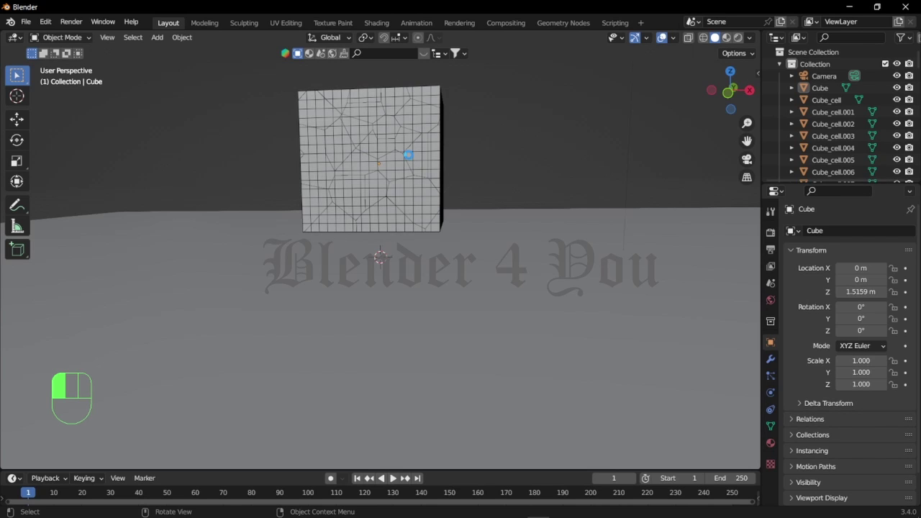
- Examine the fracture pattern on the subdivided cube's faces and deselect the pieces
scroll(405, 139, "up", 2)
scroll(405, 140, "down", 1)
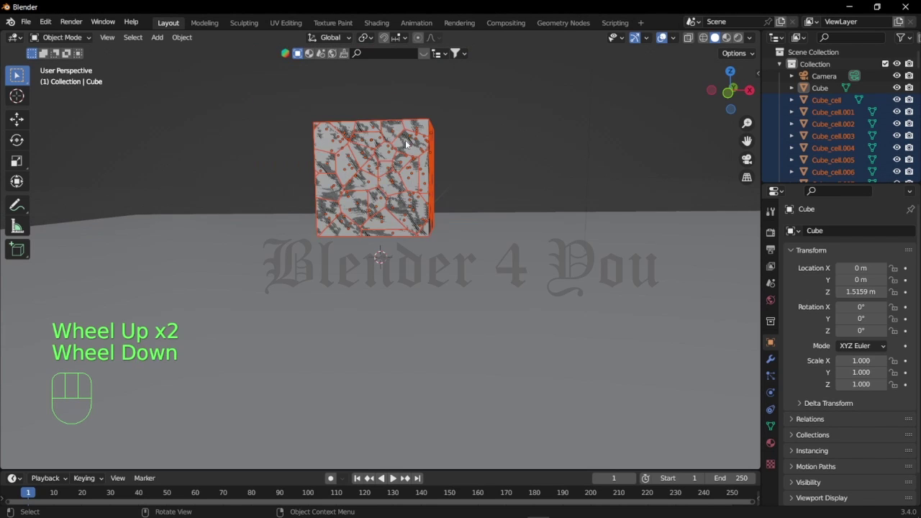
middle_click(366, 159)
middle_click(366, 159)
scroll(472, 158, "down", 1)
scroll(472, 158, "up", 1)
scroll(472, 157, "up", 1)
left_click(472, 158)
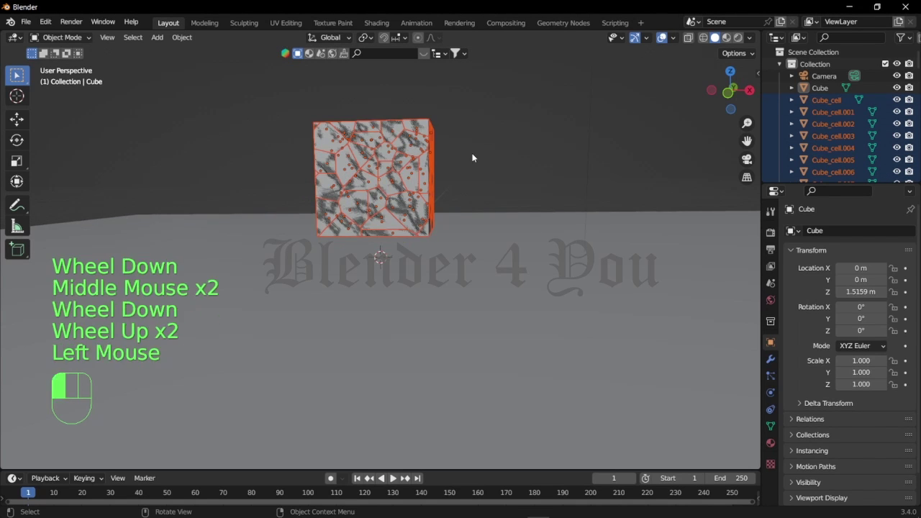
middle_click_drag(451, 166, 404, 193)
scroll(400, 187, "up", 1)
- Scale the original solid cube to about 1.077 and move it clear of the pieces, to about X 2.01, Y 2.45, Z 1.97 m
left_click(398, 182)
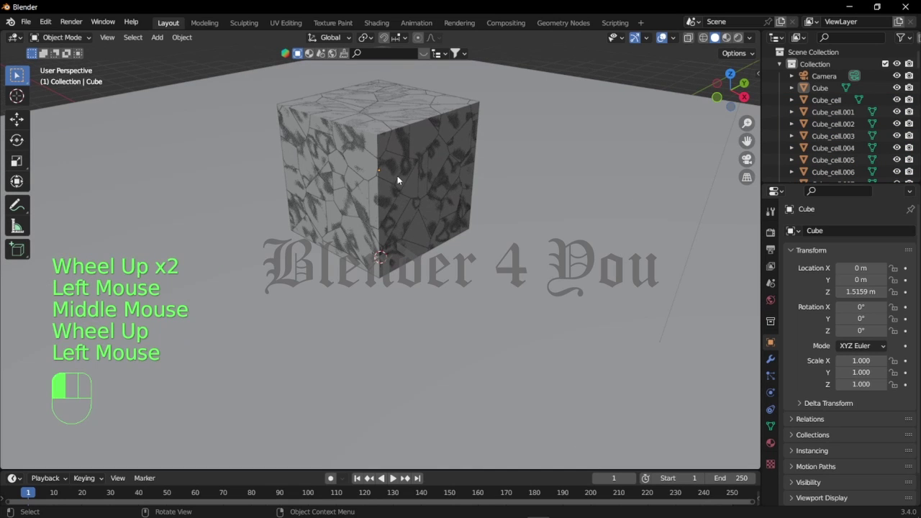
key("s")
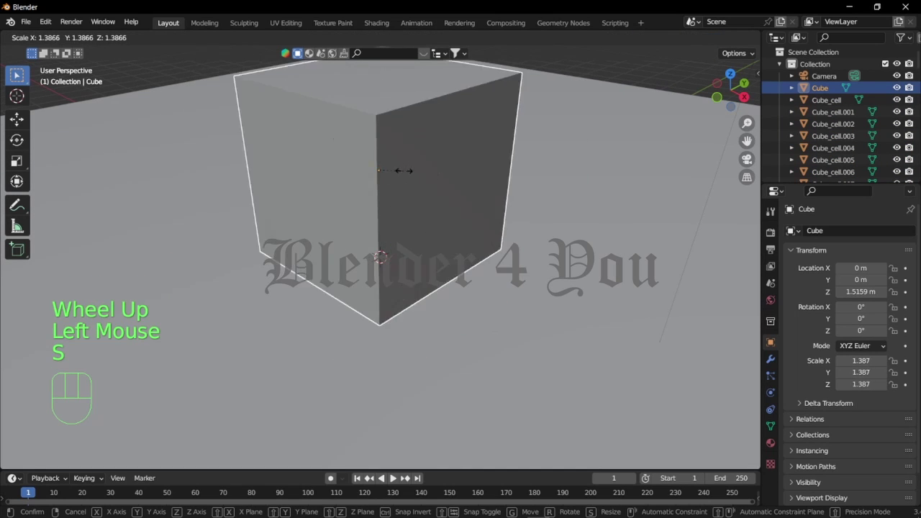
left_click(397, 174)
key("g")
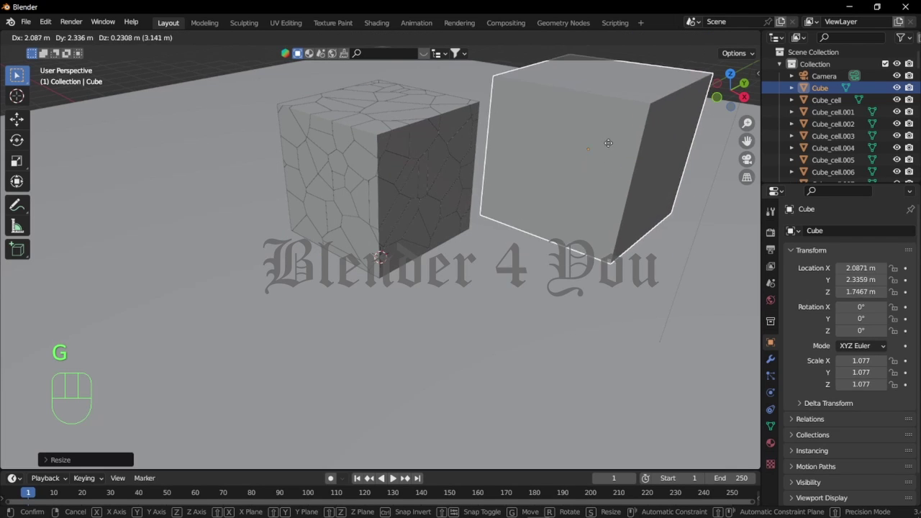
left_click(608, 136)
- Hide the original solid cube in the viewport, leaving the fractured pieces shown
scroll(607, 139, "down", 2)
middle_click_drag(558, 137, 538, 140)
key("h")
scroll(476, 147, "up", 1)
scroll(476, 147, "down", 1)
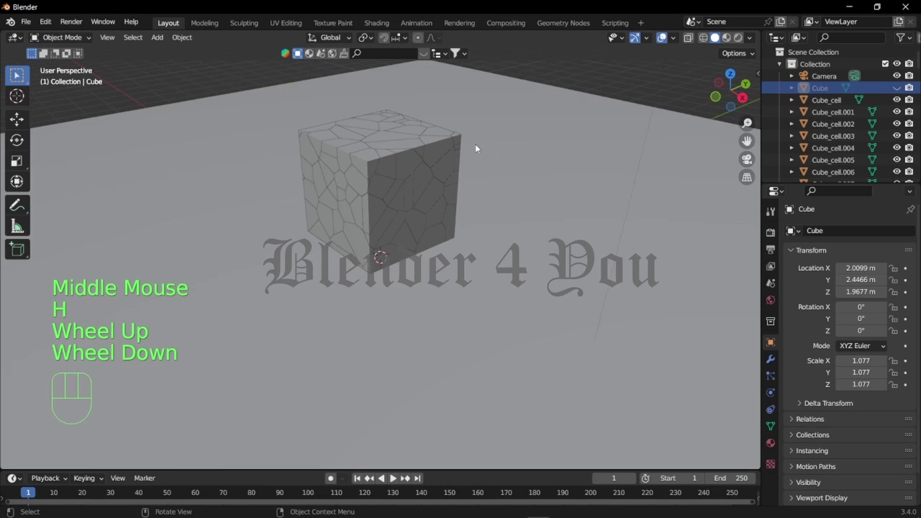
- Inspect the fractured cube up close, selecting the ground plane and one fragment near the cube's upper edge
scroll(474, 146, "up", 1)
middle_click_drag(475, 145, 465, 172)
scroll(465, 171, "down", 1)
left_click(550, 220)
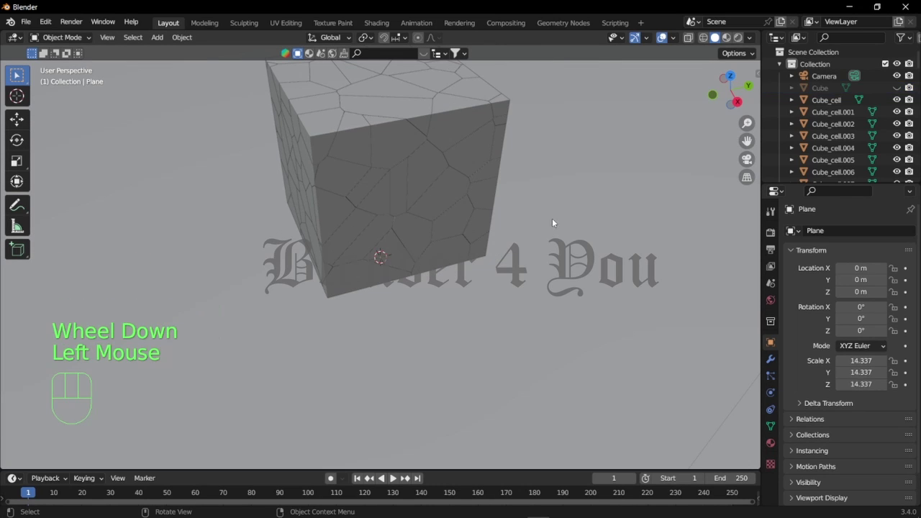
scroll(552, 218, "down", 2)
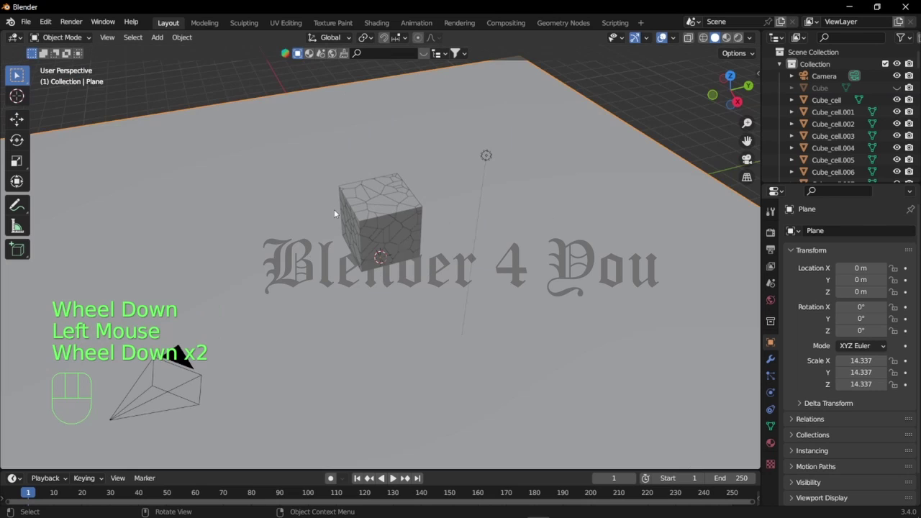
left_click(379, 211)
middle_click_drag(379, 212, 353, 182)
scroll(352, 182, "up", 1)
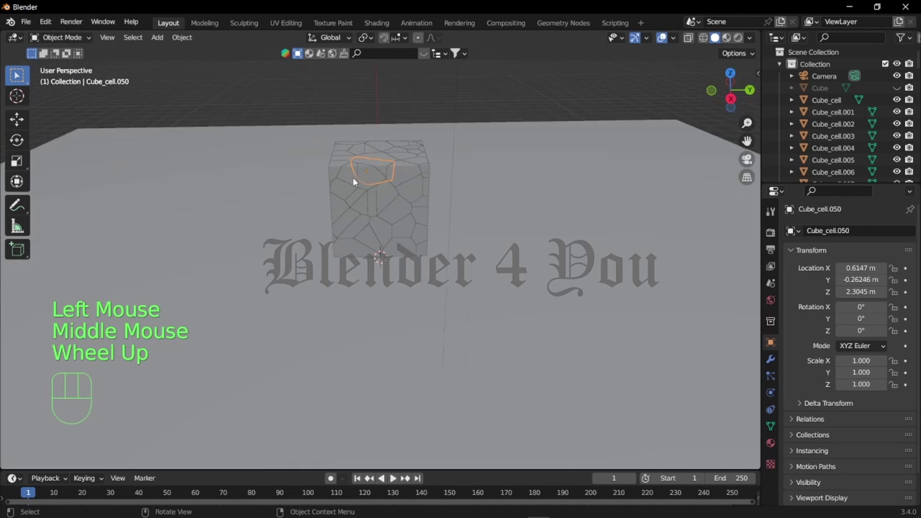
- Add an active Rigid Body to the fragment Cube_cell.047 near the cube's upper corner
scroll(354, 180, "up", 1)
left_click(410, 151)
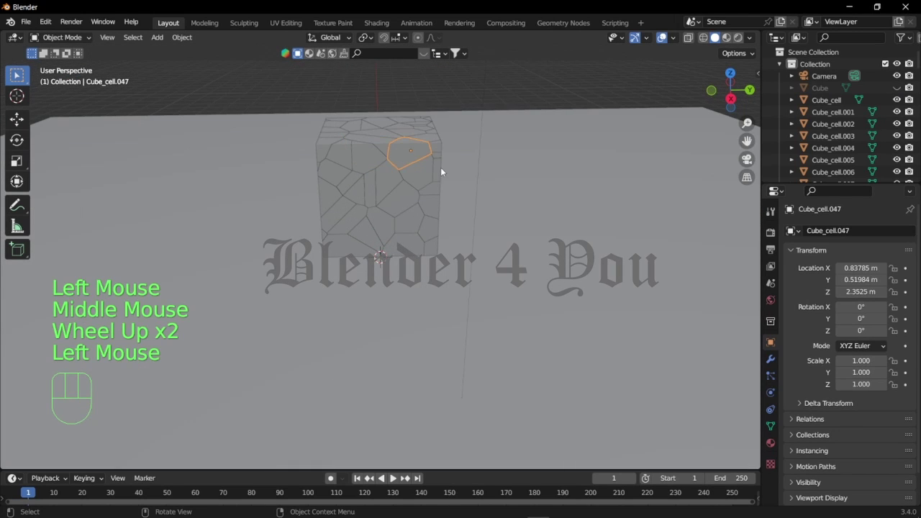
left_click(770, 392)
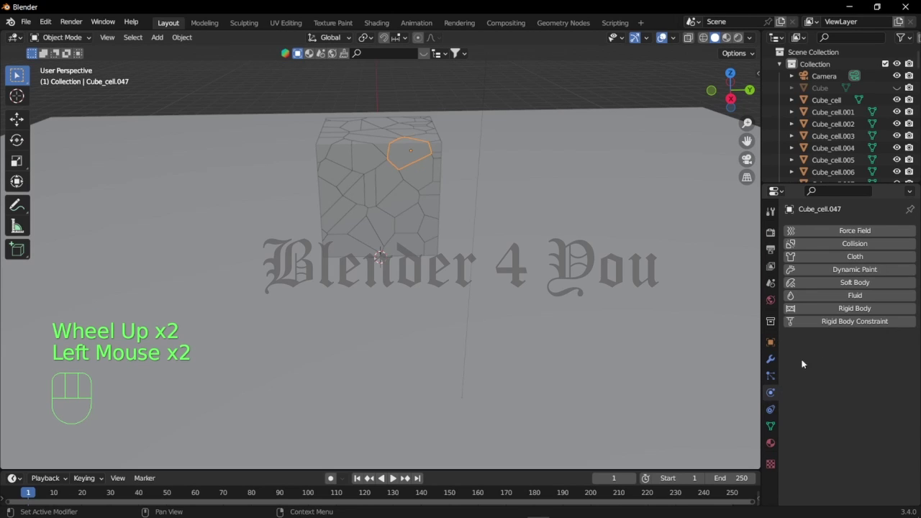
left_click(846, 308)
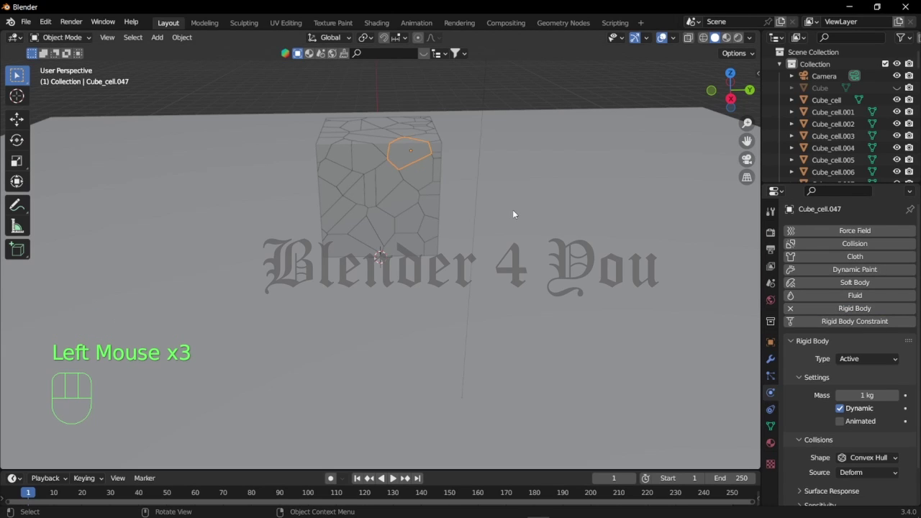
- Play the rigid body simulation twice to preview the fragment's motion, rewinding to the start of the timeline after each run
key("space")
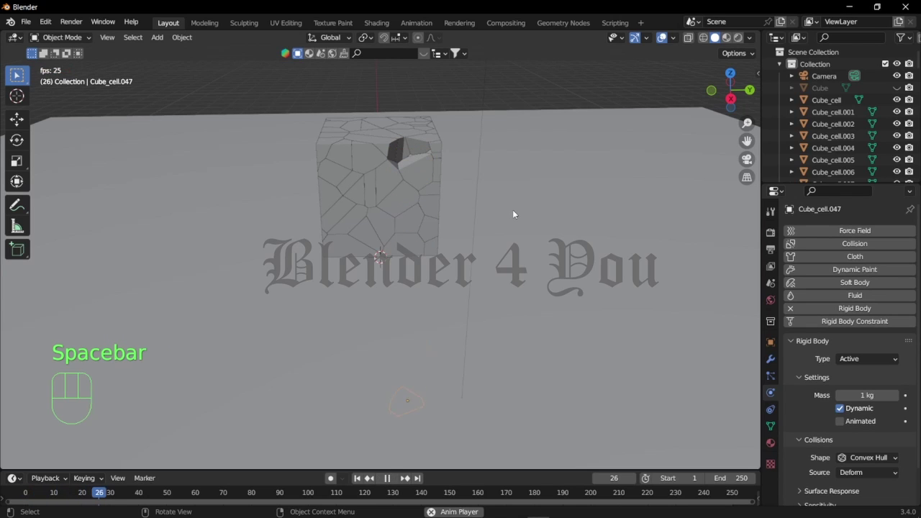
key("space")
left_click(27, 495)
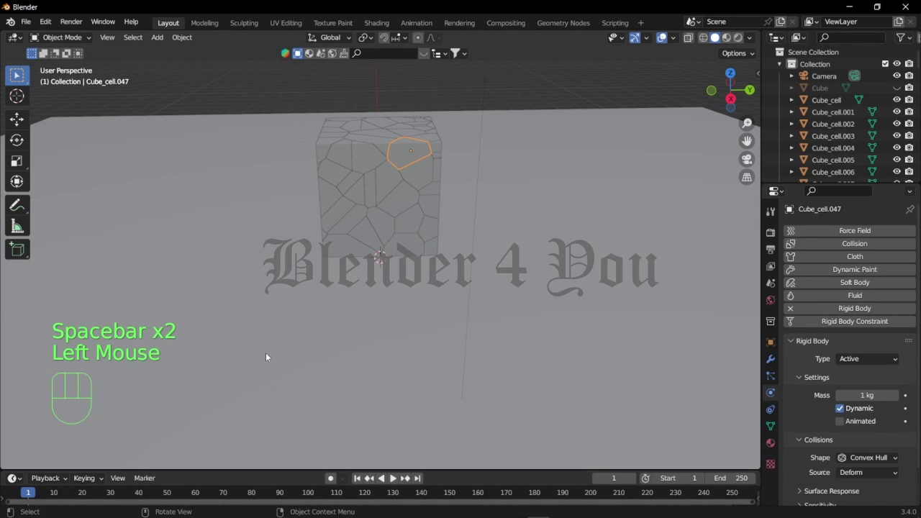
key("space")
key("space")
left_click(26, 494)
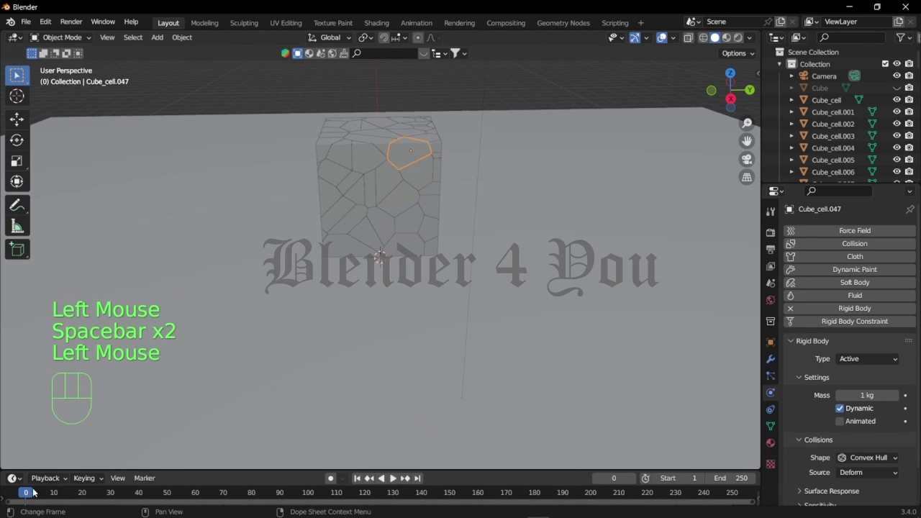
- Play the simulation from a low side angle to check the fragment's fall relative to the ground plane, then rewind to frame 0
middle_click_drag(453, 266, 434, 226)
scroll(434, 226, "down", 2)
scroll(432, 251, "down", 1)
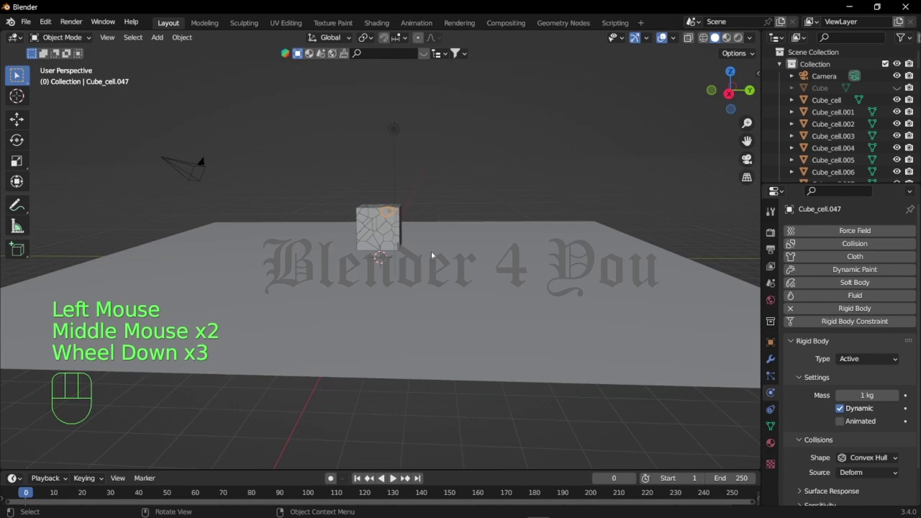
scroll(431, 255, "up", 1)
key("space")
middle_click_drag(439, 261, 440, 251)
middle_click_drag(440, 251, 440, 240)
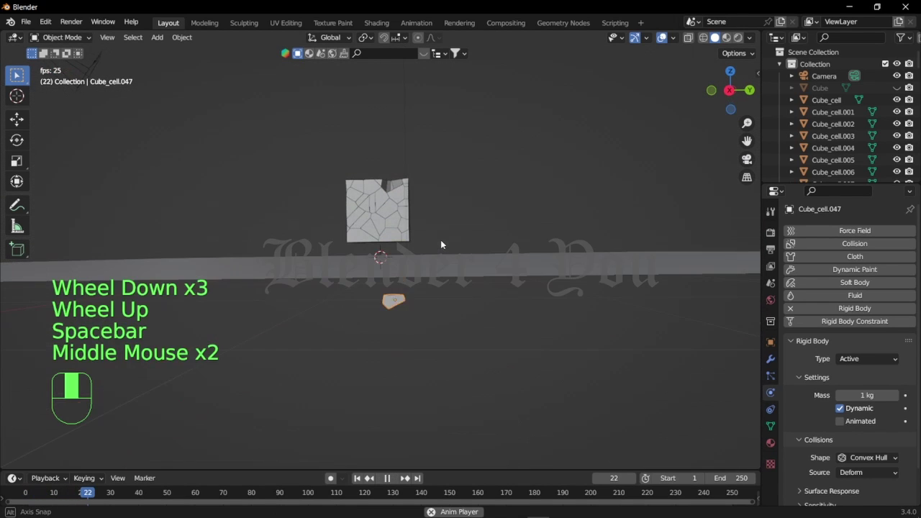
key("space")
left_click(24, 493)
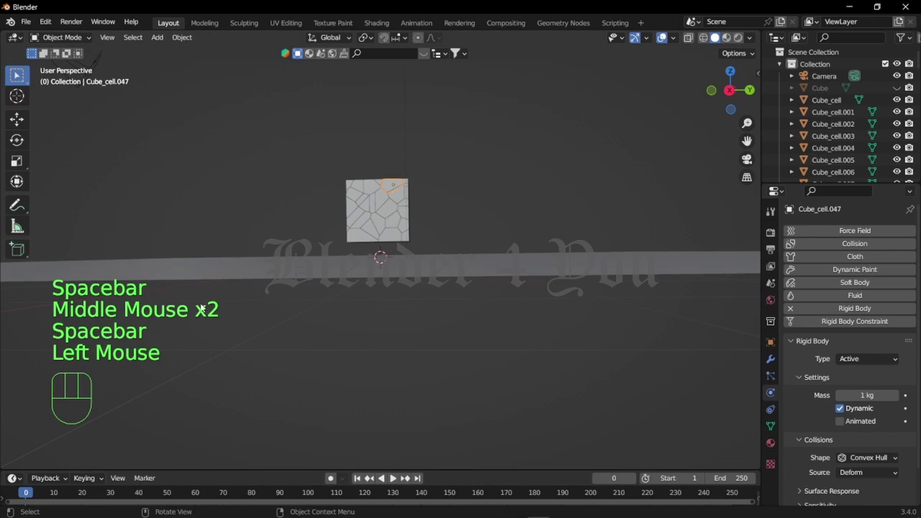
- Add a Rigid Body to the ground plane and set its type to Passive
left_click(219, 264)
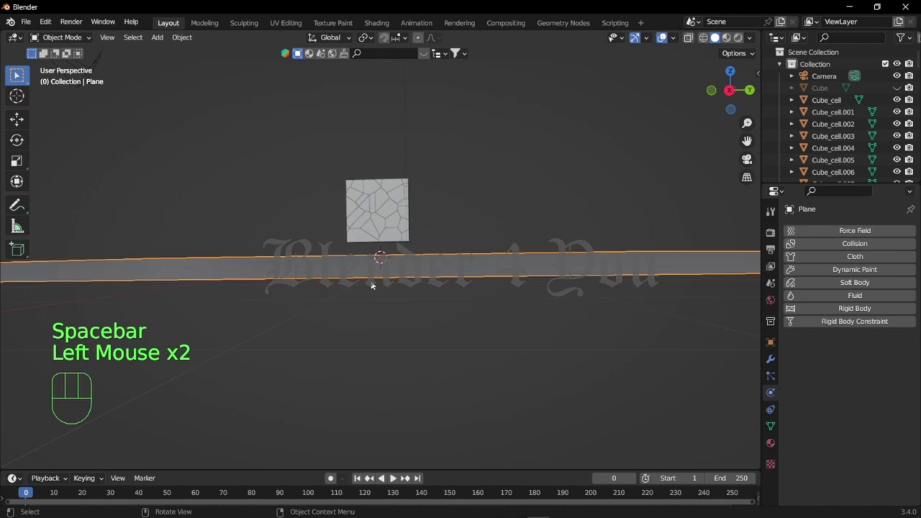
left_click(850, 310)
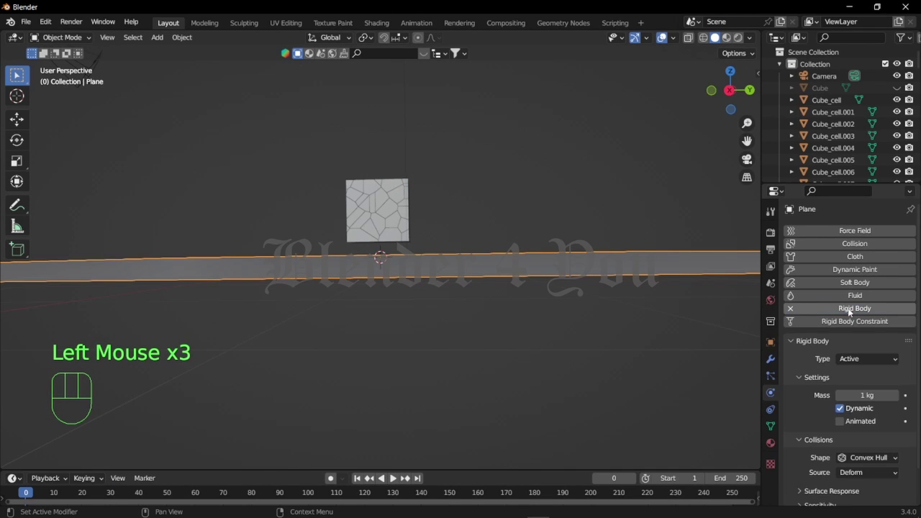
left_click(861, 359)
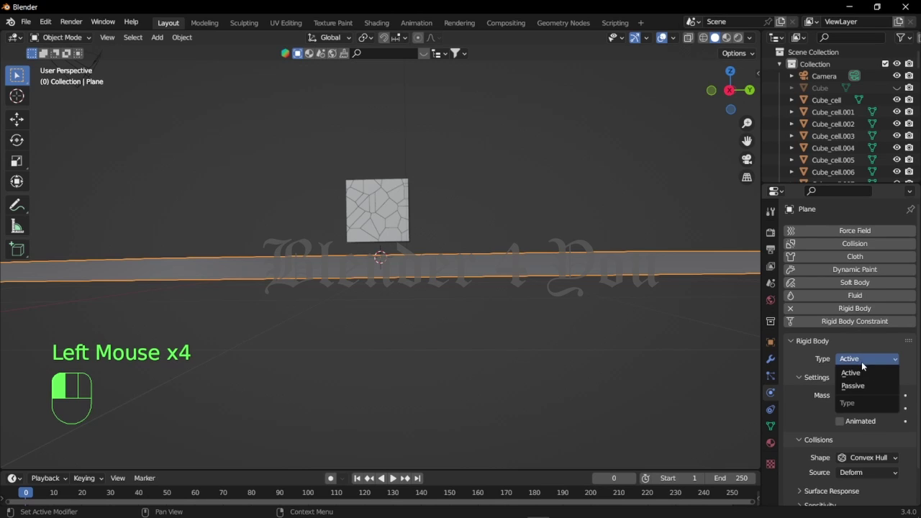
left_click(866, 387)
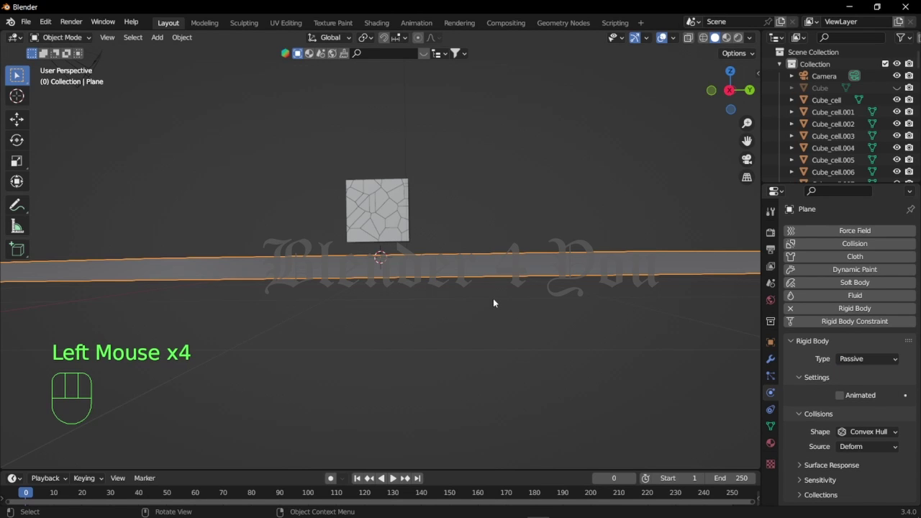
- Play the simulation twice to check the fragment's collision with the passive ground plane, rewinding to frame 0 after each run
key("space")
middle_click_drag(484, 293, 440, 311)
scroll(472, 315, "up", 2)
key("space")
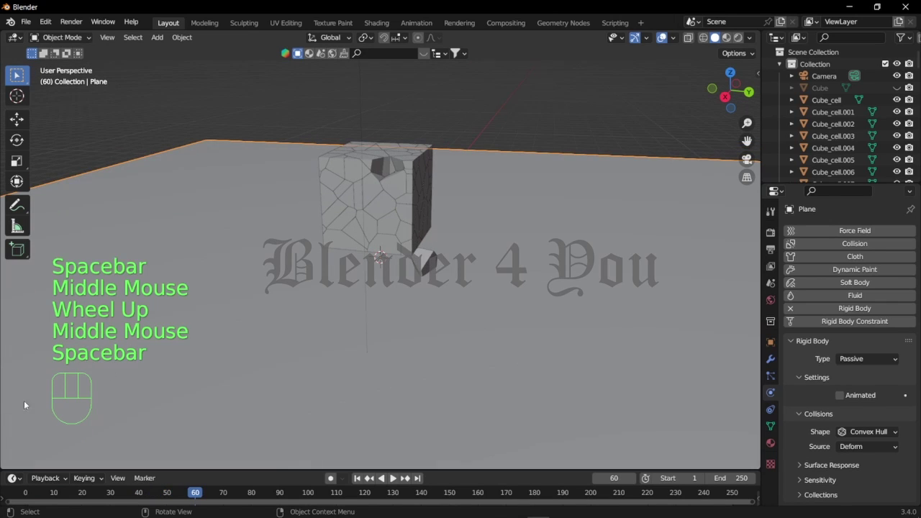
left_click(24, 495)
key("space")
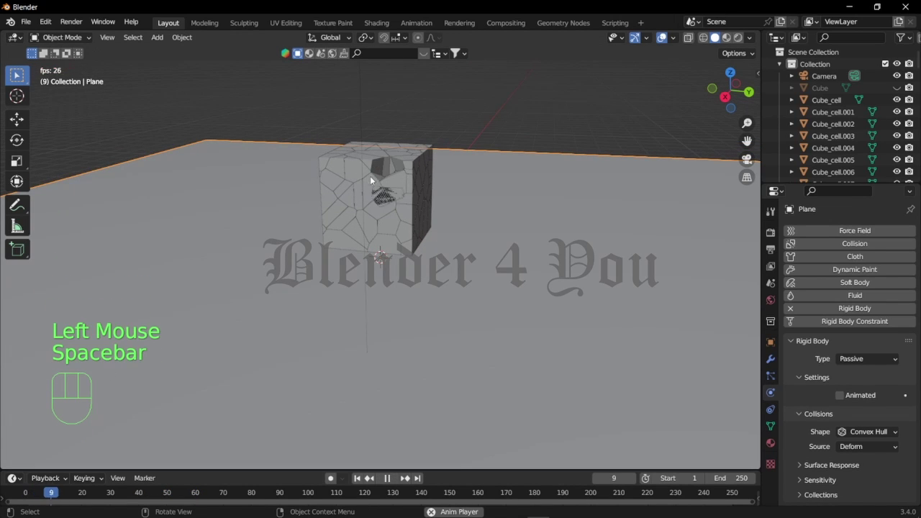
key("space")
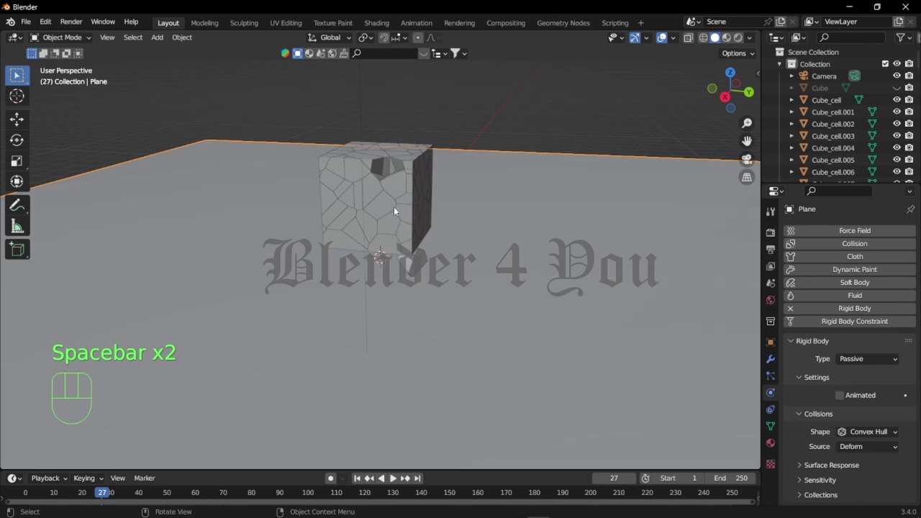
middle_click_drag(393, 206, 385, 209)
scroll(385, 209, "up", 1)
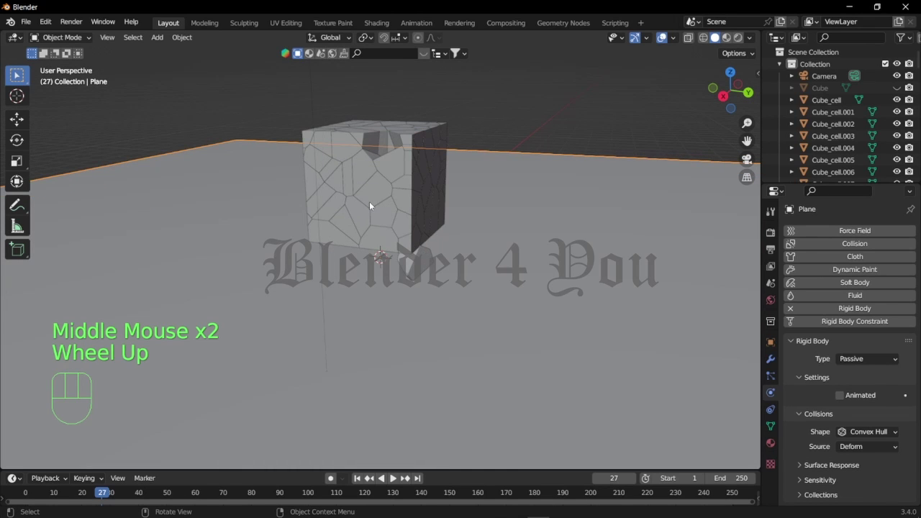
left_click(25, 492)
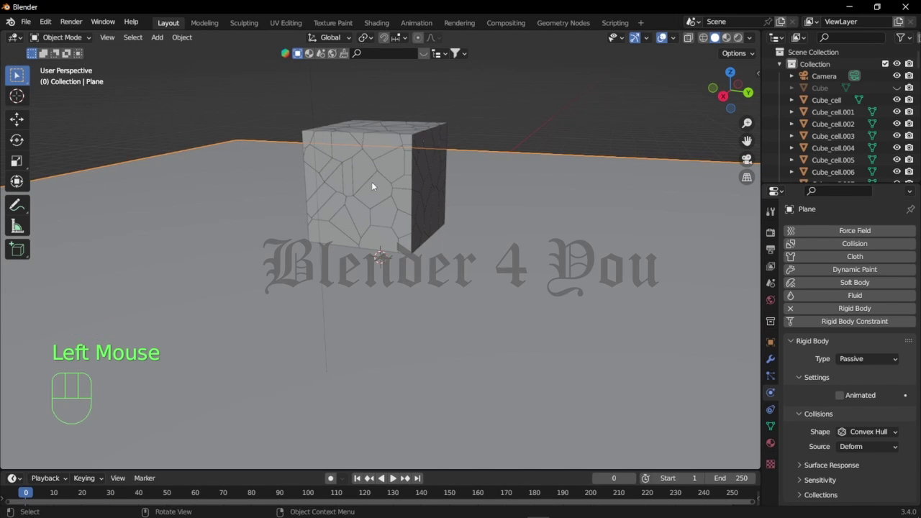
- Select all cube fragments with Cube_cell.047 as the active object and copy its rigid body settings to them with Copy from Active
middle_click_drag(371, 181, 396, 162)
left_click_drag(263, 91, 509, 233)
key("shift")
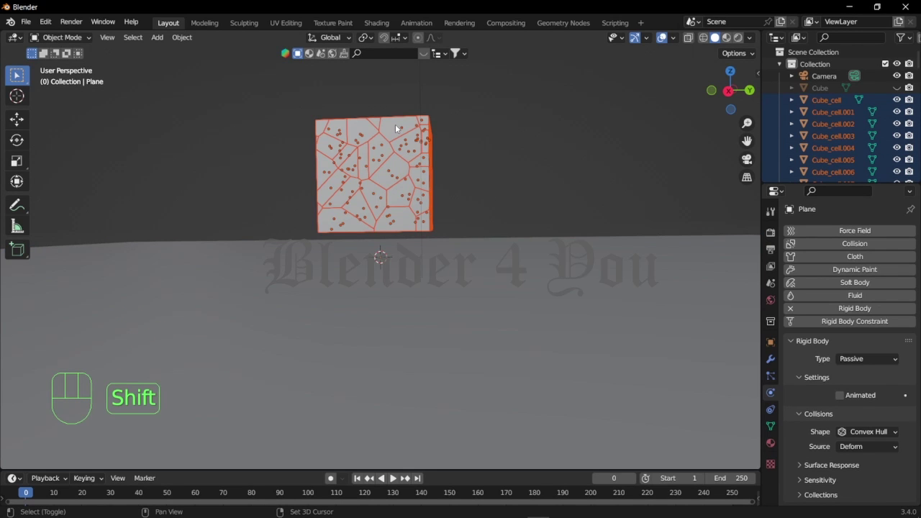
left_click(395, 127, "shift")
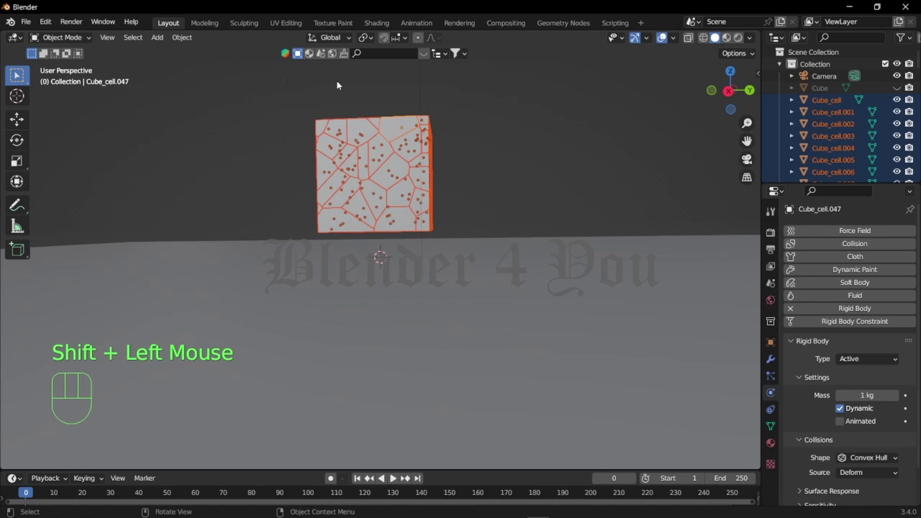
left_click(181, 37)
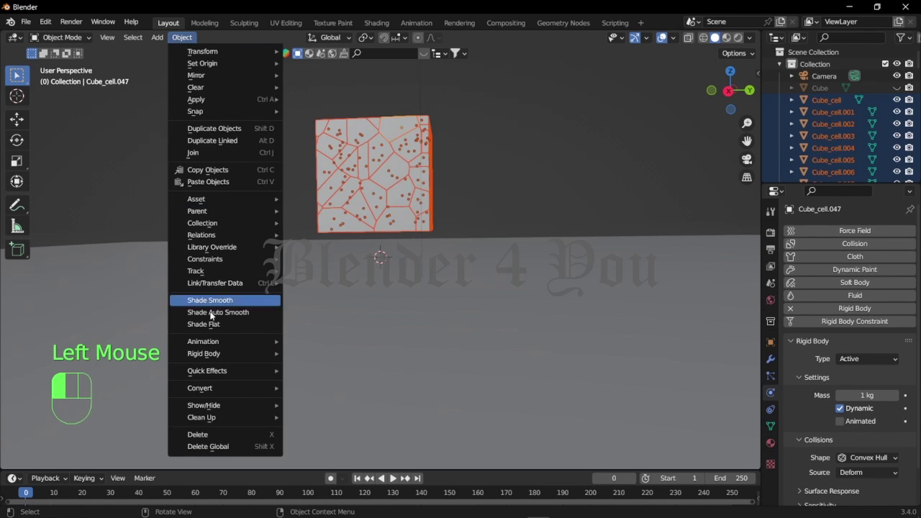
mouse_move(227, 354)
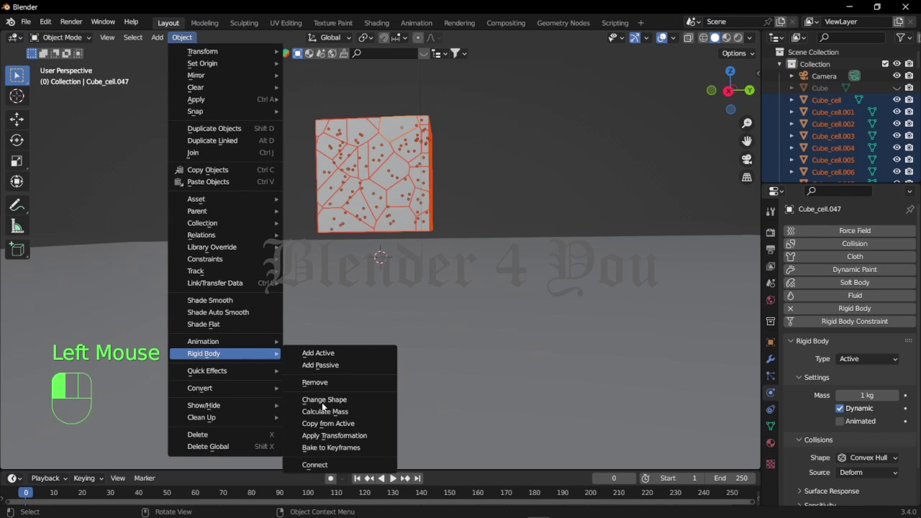
left_click(330, 424)
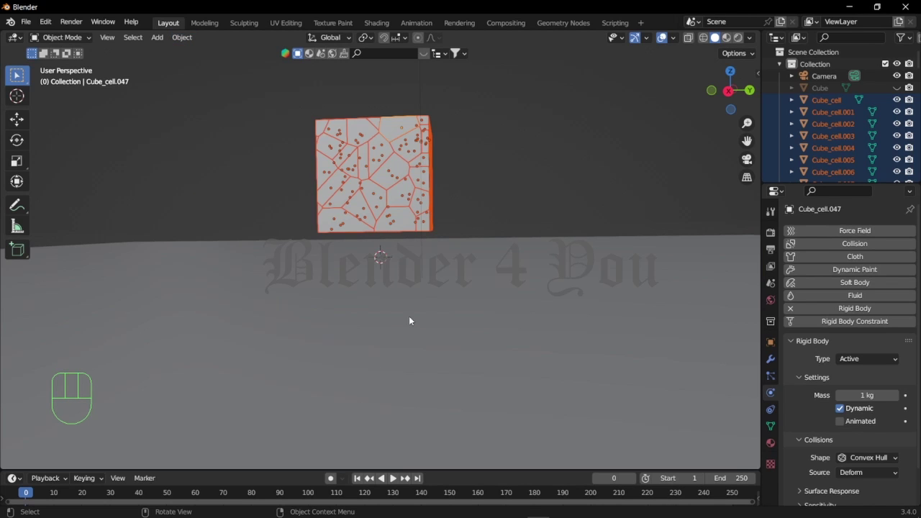
- Play the simulation to preview the whole fractured cube collapsing on the plane, deselect the fragments and rewind to frame 0
key("space")
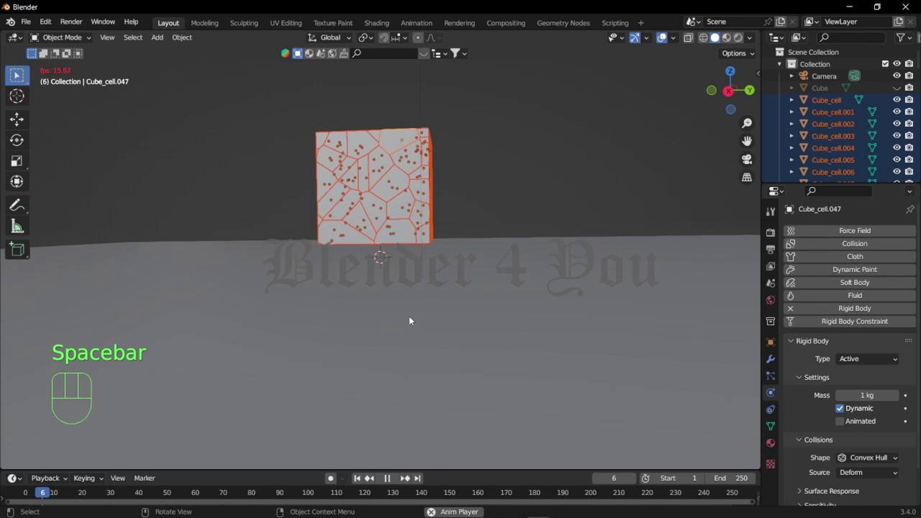
middle_click_drag(397, 326, 464, 224)
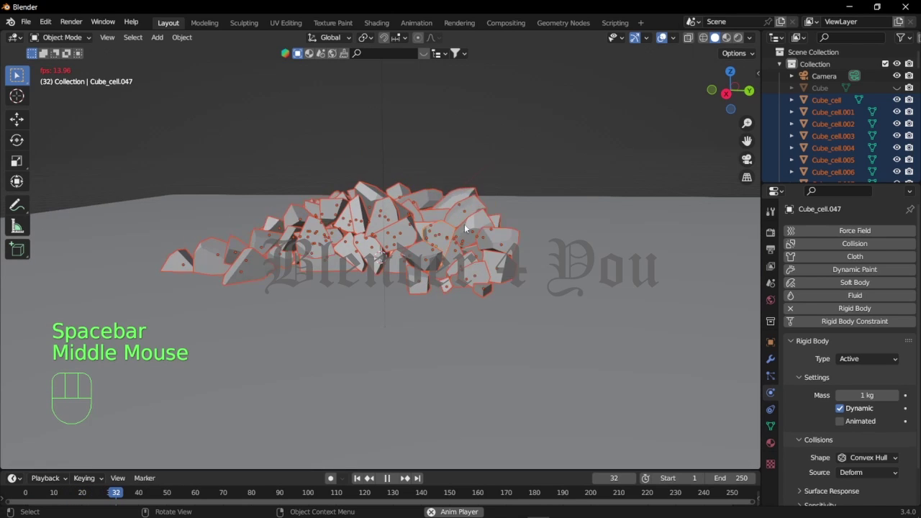
left_click(489, 167)
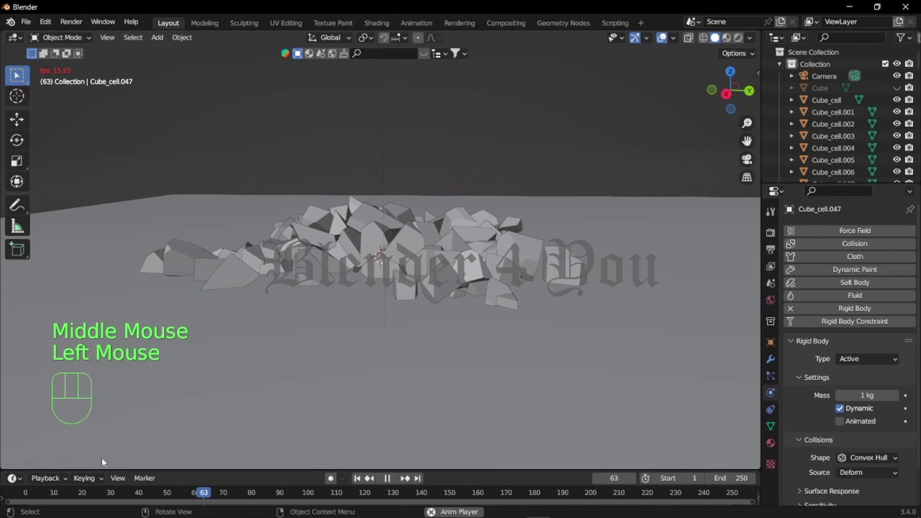
key("space")
left_click(26, 493)
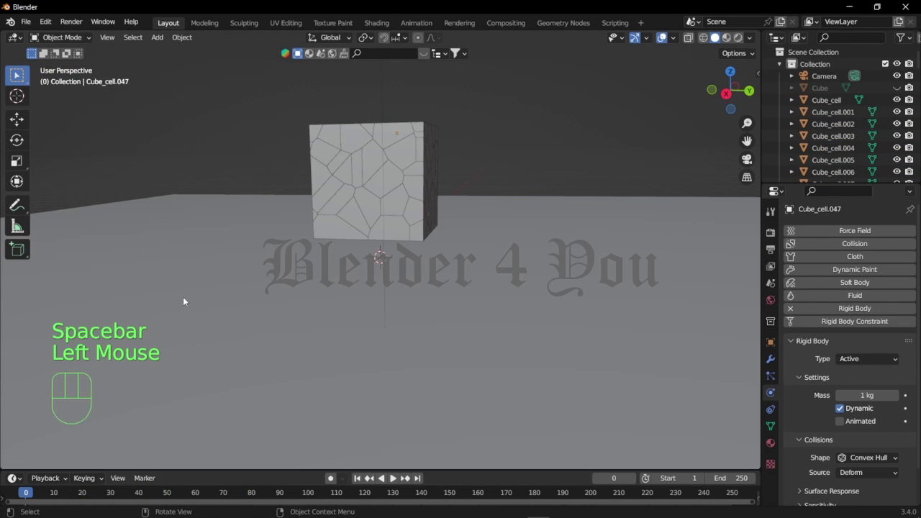
- Add a UV sphere and move it up along the Z axis until it hovers just above the fractured cube
scroll(183, 301, "down", 2)
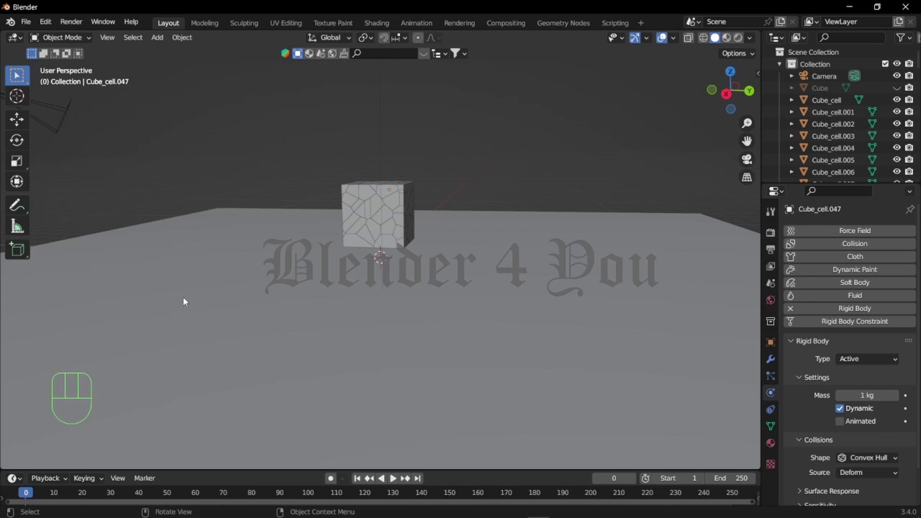
key("shift+a")
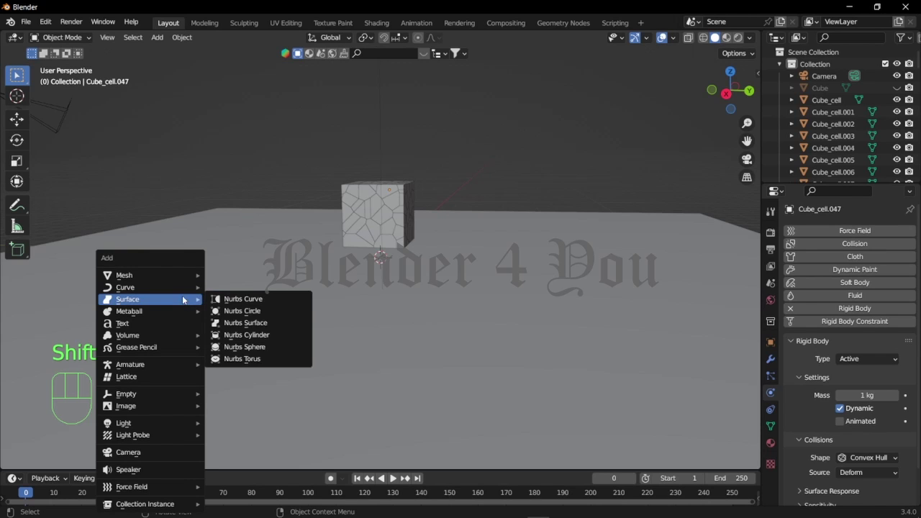
mouse_move(170, 276)
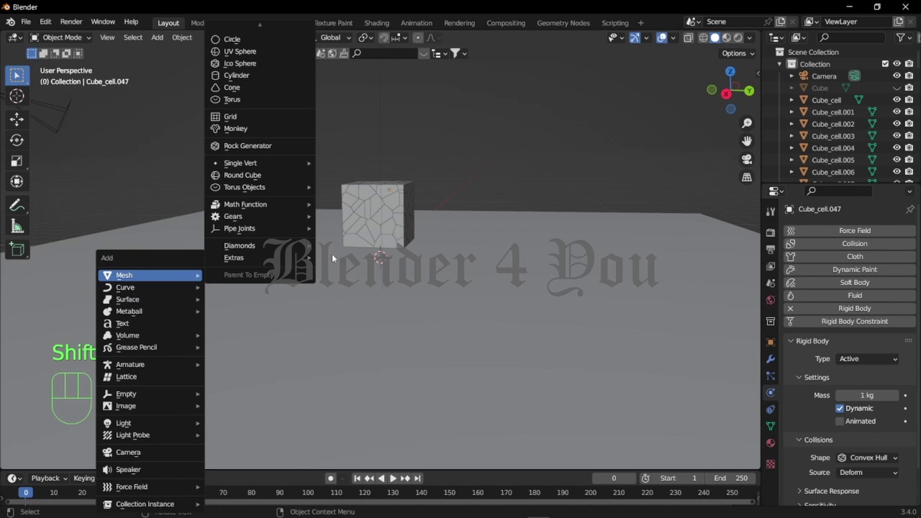
left_click(240, 52)
scroll(367, 185, "up", 2)
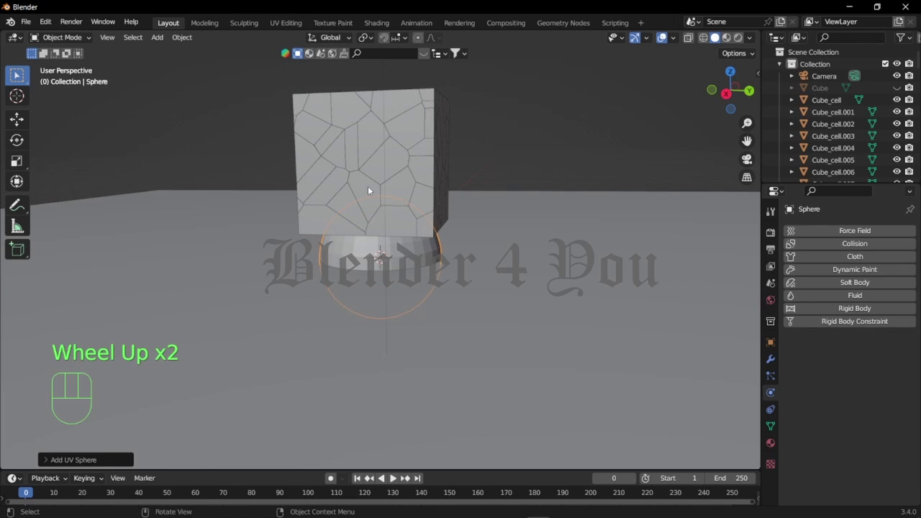
scroll(368, 186, "down", 3)
key("g")
key("z")
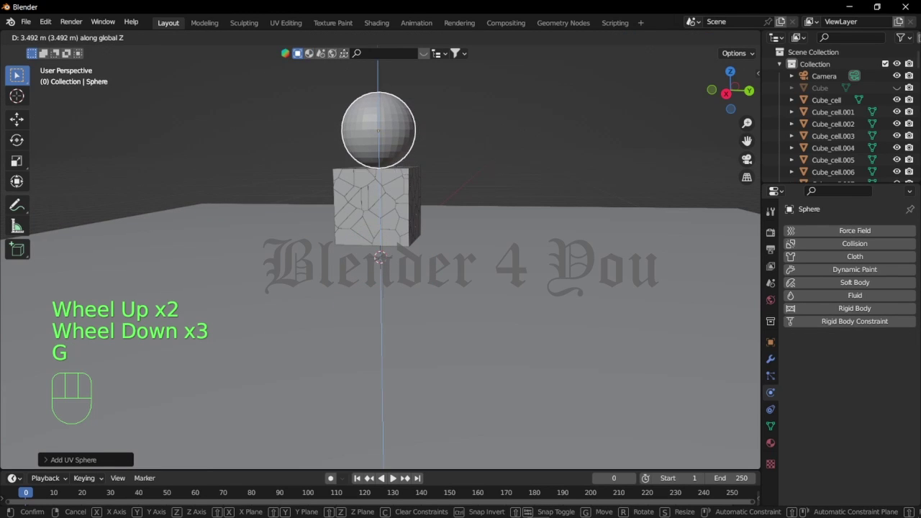
left_click(344, 464)
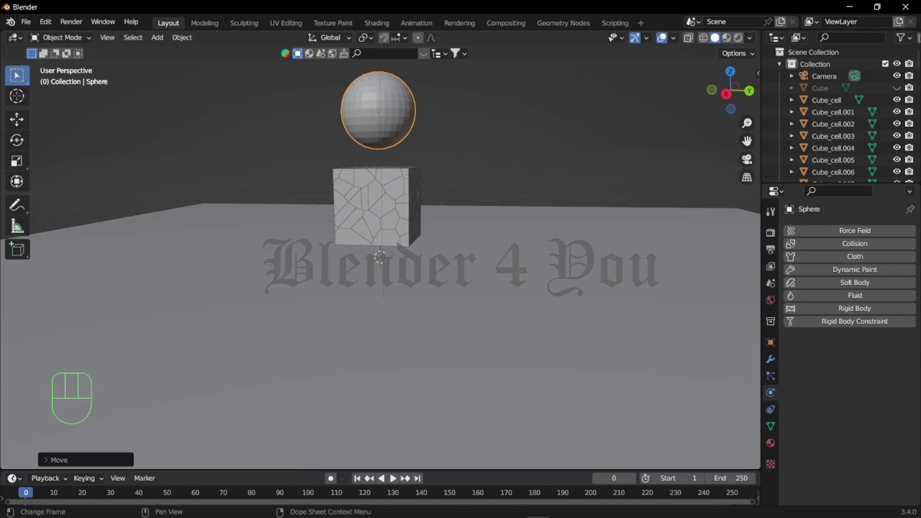
- Add an active Rigid Body to the sphere and set its mass to 20 kg
left_click(832, 308)
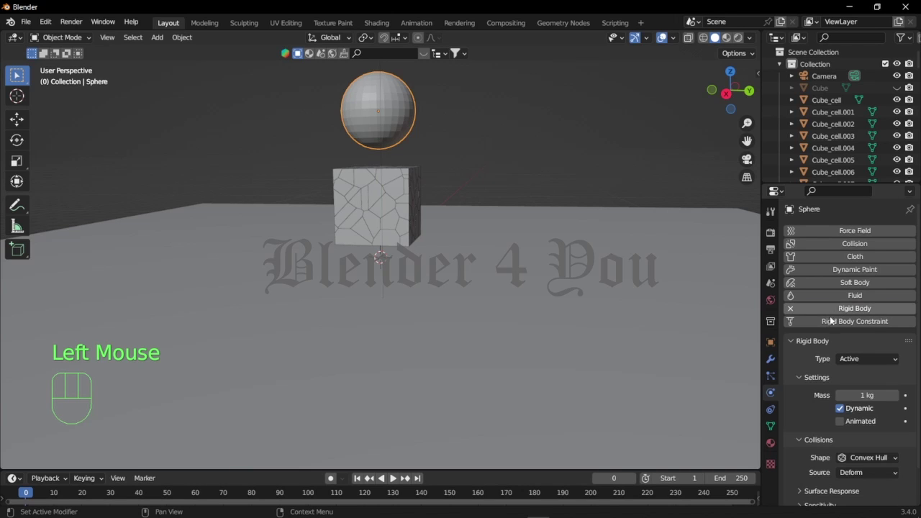
double_click(862, 397)
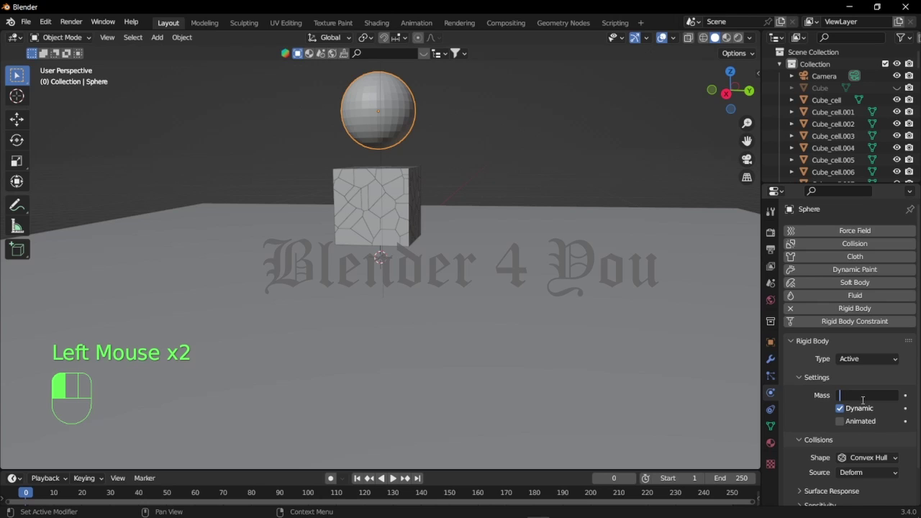
left_click(863, 405)
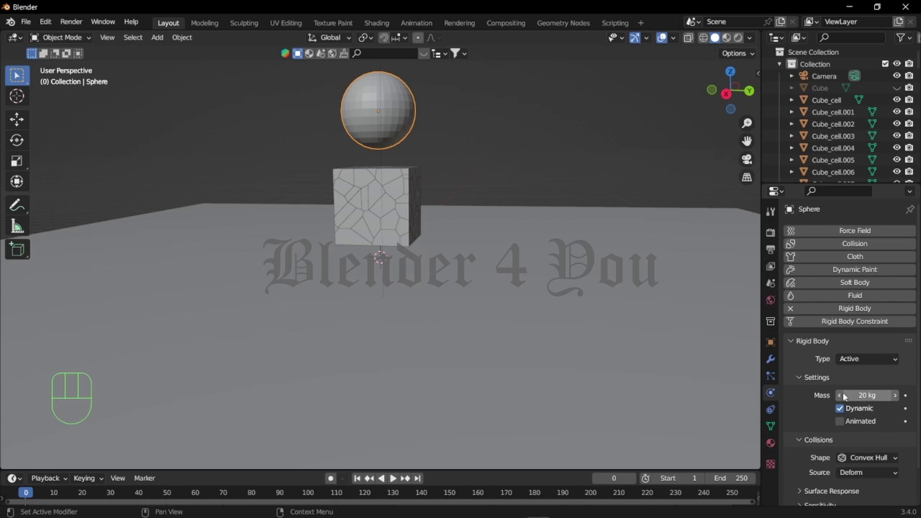
- Play the simulation twice to preview the sphere dropping onto the fractured cube, rewinding to the timeline's start after each run
mouse_move(396, 352)
middle_mouse_down()
mouse_move(417, 352)
mouse_move(411, 347)
middle_mouse_up()
key("space")
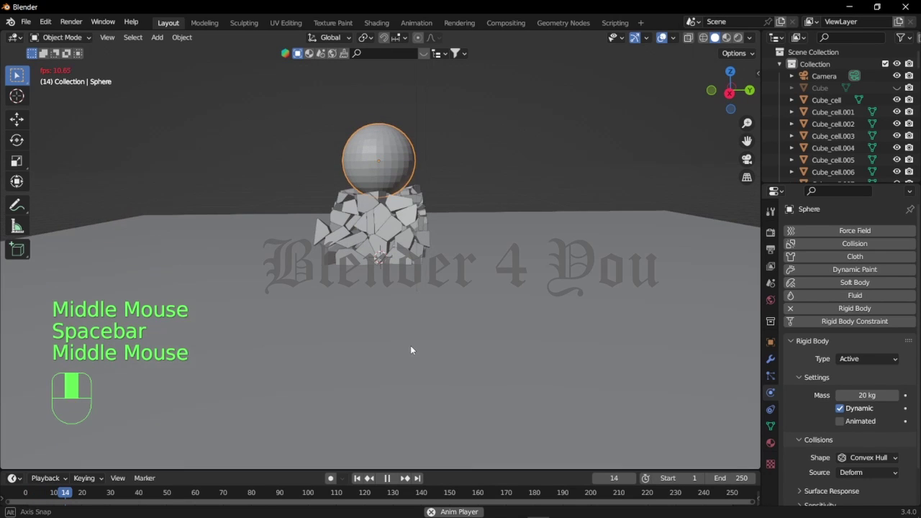
key("space")
left_click(27, 493)
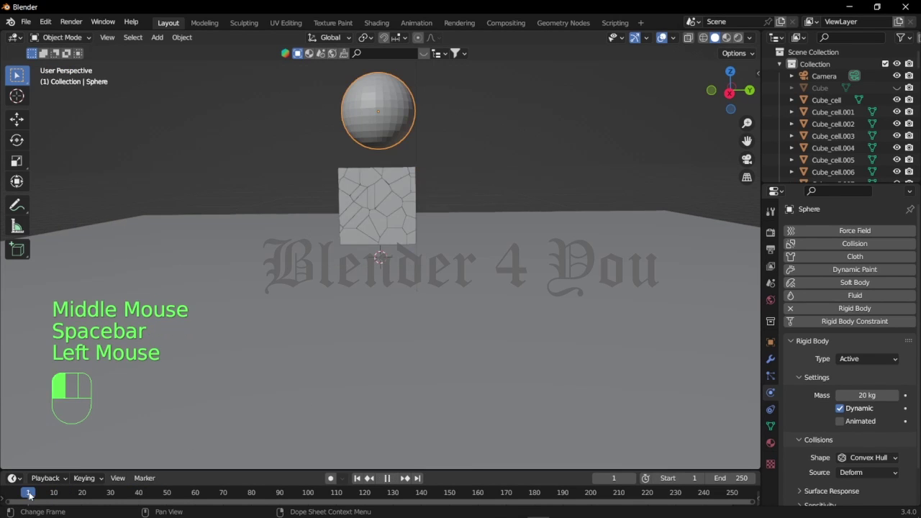
key("space")
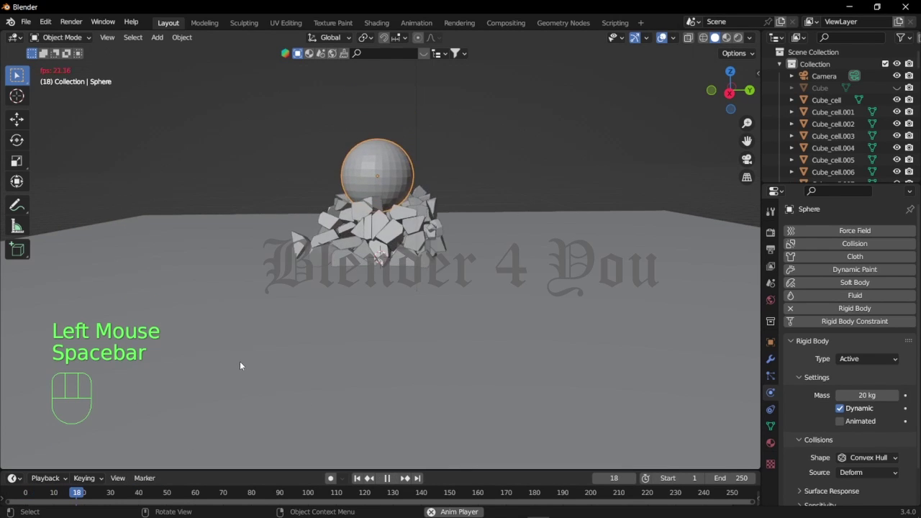
key("space")
left_click(23, 494)
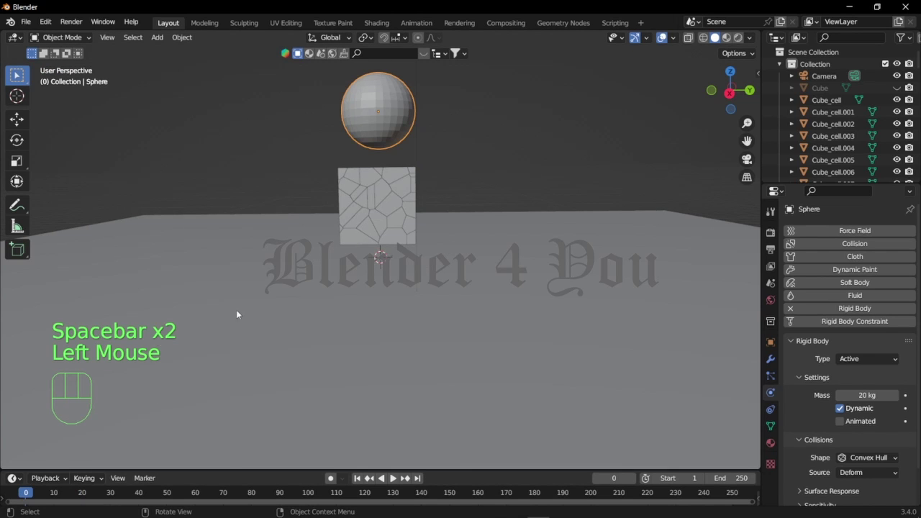
- Select all the cube fragments in the right orthographic view and move them down along Z until the cube's base rests on the ground plane
left_click(729, 93)
left_click(729, 93)
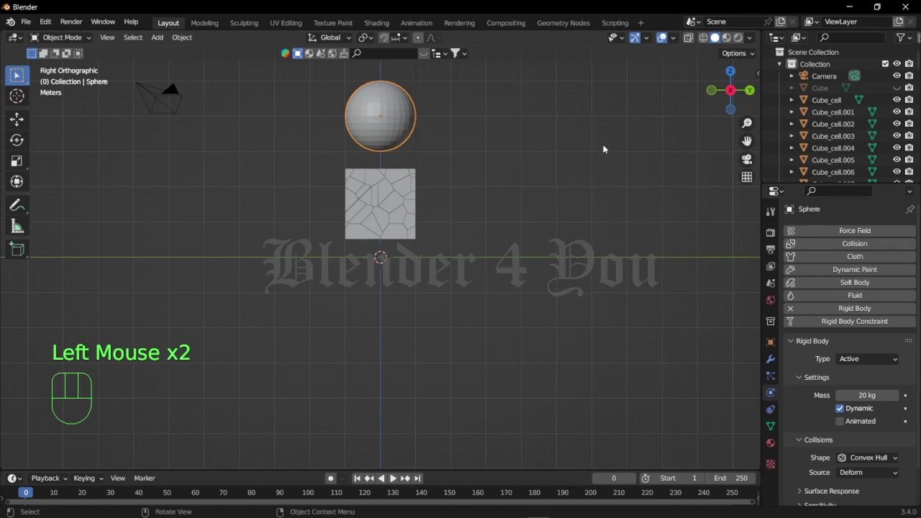
scroll(341, 202, "up", 2)
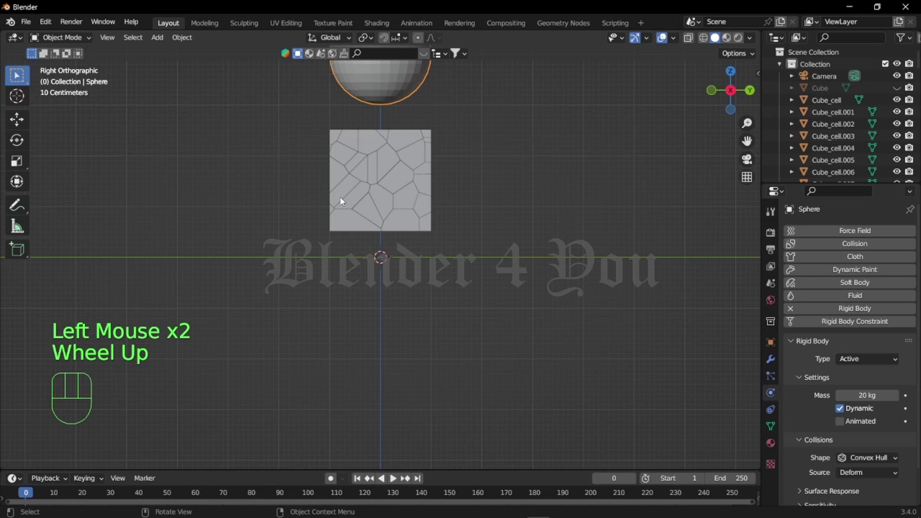
left_click_drag(312, 123, 522, 241)
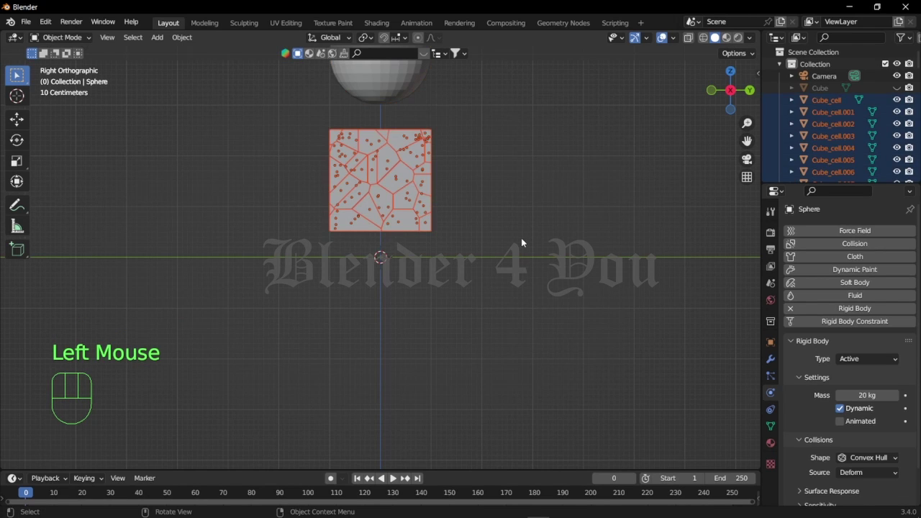
key("g")
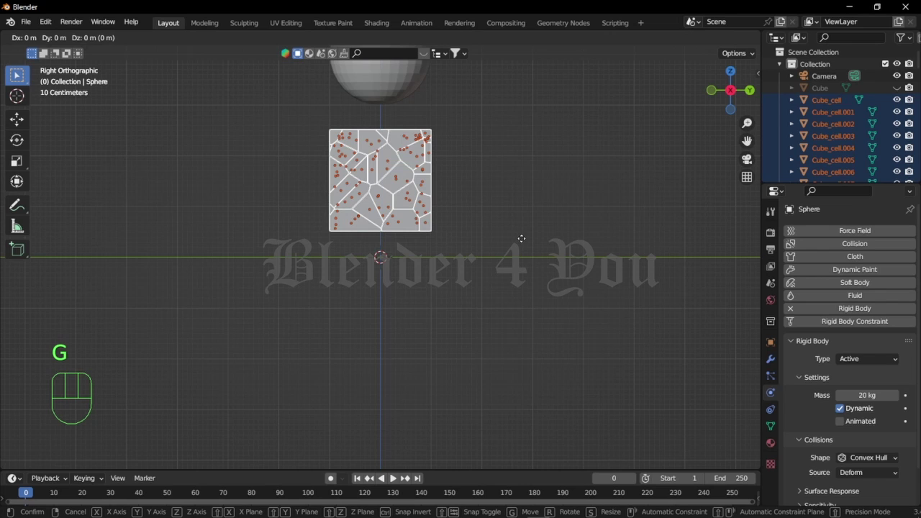
key("z")
key("shift")
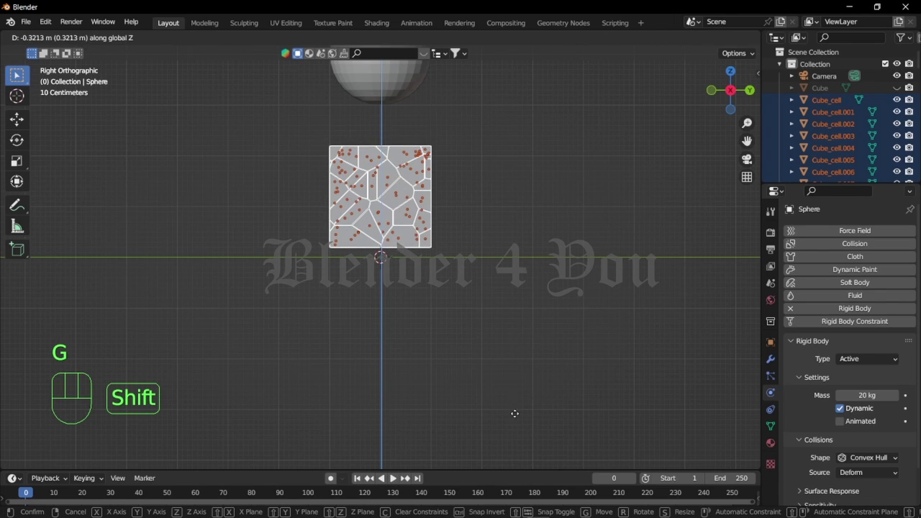
left_click(518, 72)
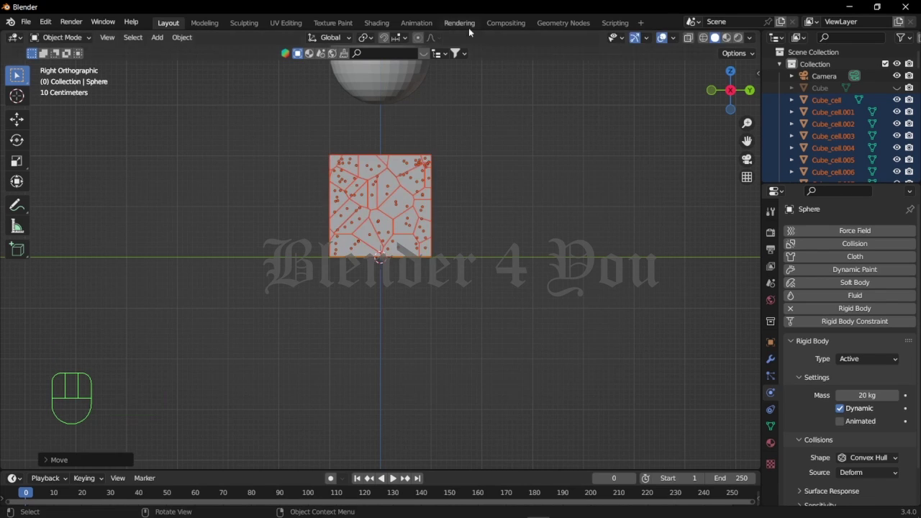
- Play the simulation to preview the sphere hitting the lowered cube, rewind to frame 0 and deselect the fragments
middle_click_drag(477, 175, 476, 195)
key("space")
scroll(477, 195, "down", 2)
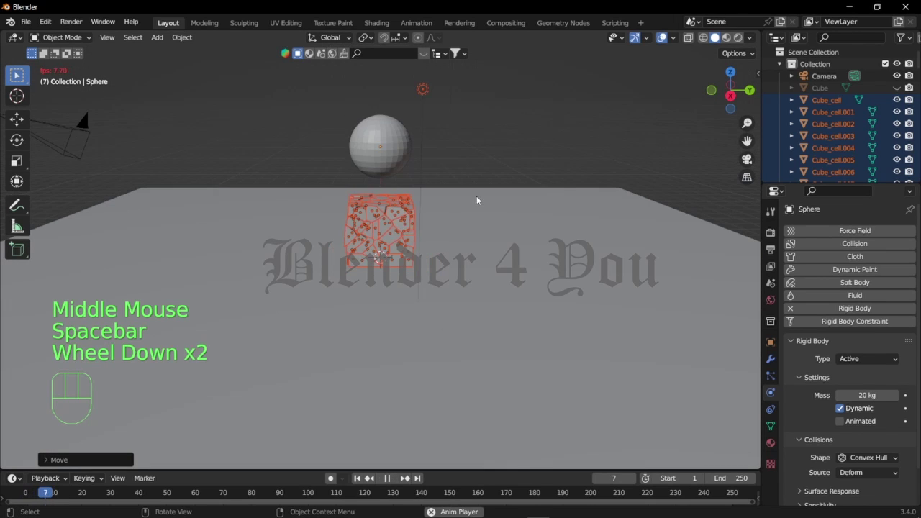
key("space")
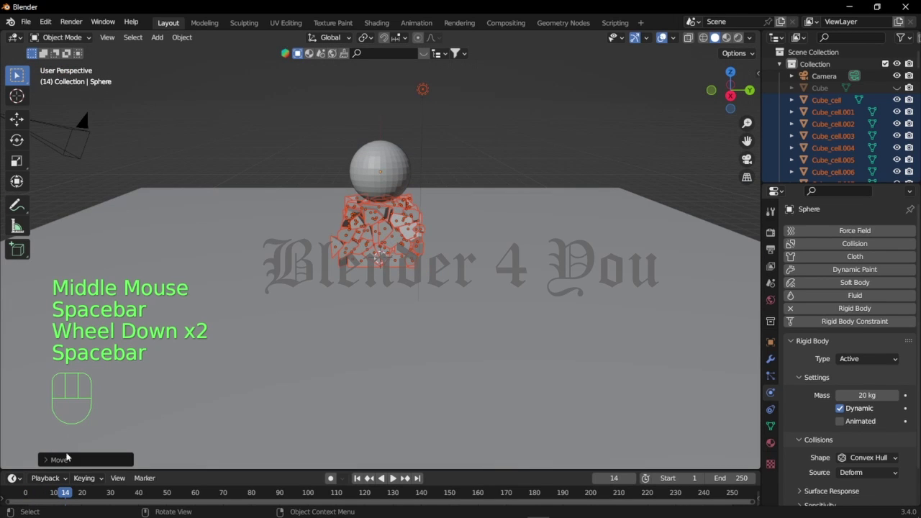
left_click(26, 492)
left_click(484, 152)
- Turn off Dynamic for a fragment near the cube's upper front edge and keyframe the setting at frame 0
scroll(415, 163, "up", 2)
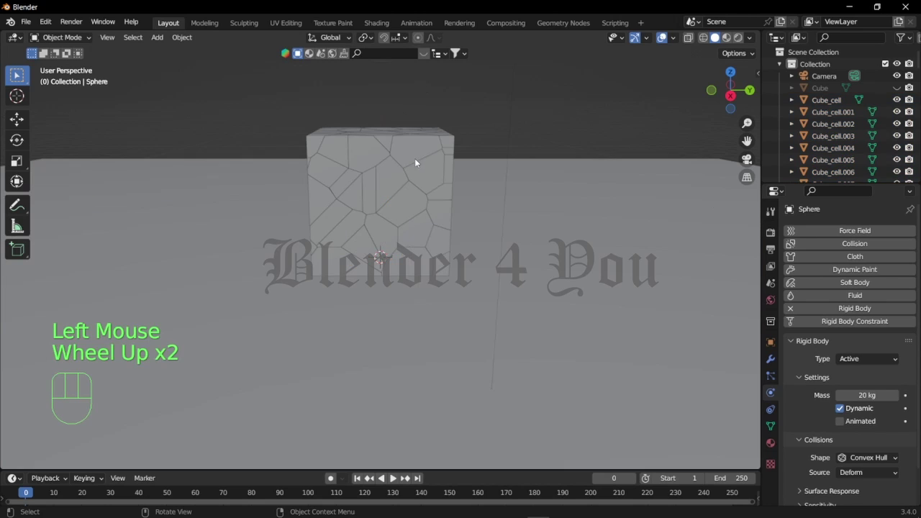
left_click(416, 137)
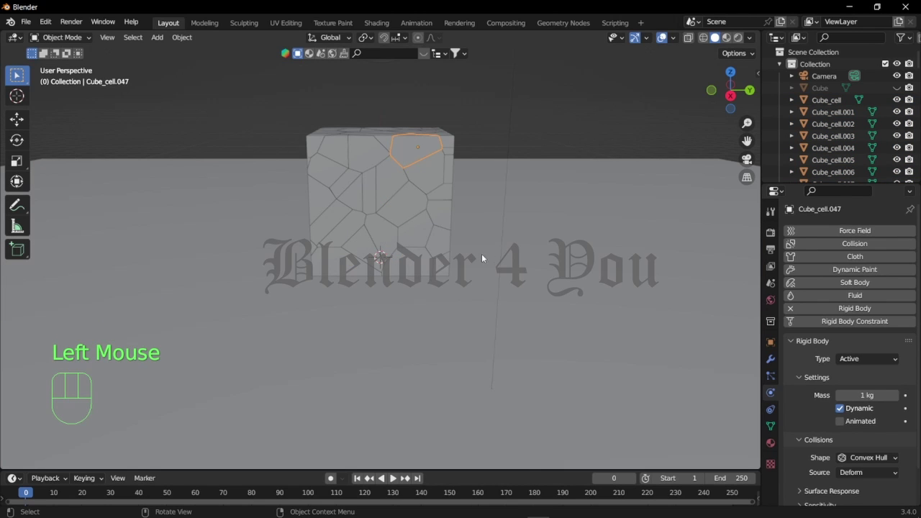
left_click(843, 410)
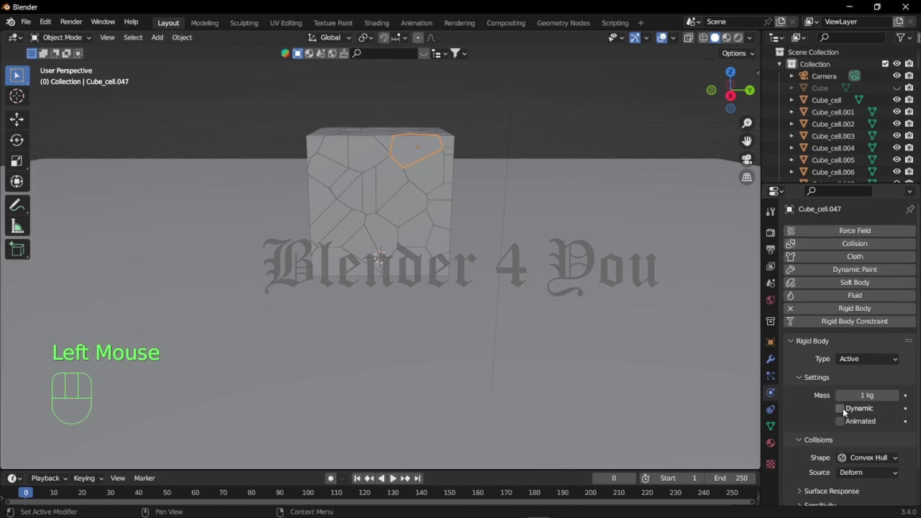
left_click(905, 408)
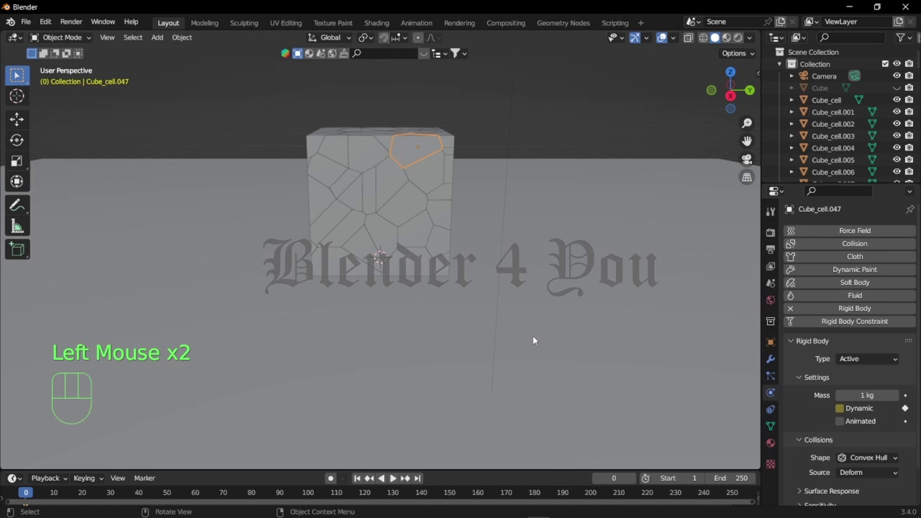
- Play the simulation until the sphere reaches the cube, and view the impact from a lower, closer angle
scroll(532, 339, "down", 2)
scroll(532, 339, "up", 1)
key("space")
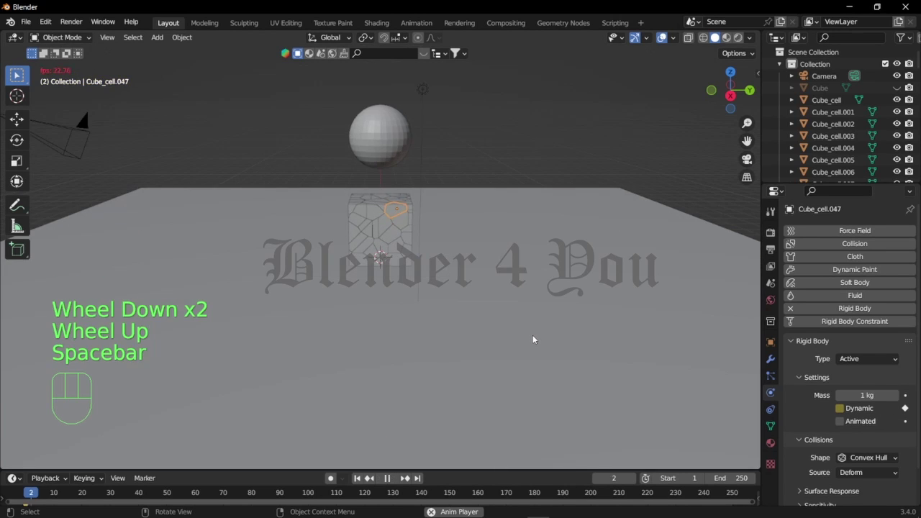
key("space")
middle_click_drag(490, 282, 477, 262)
scroll(475, 260, "up", 1)
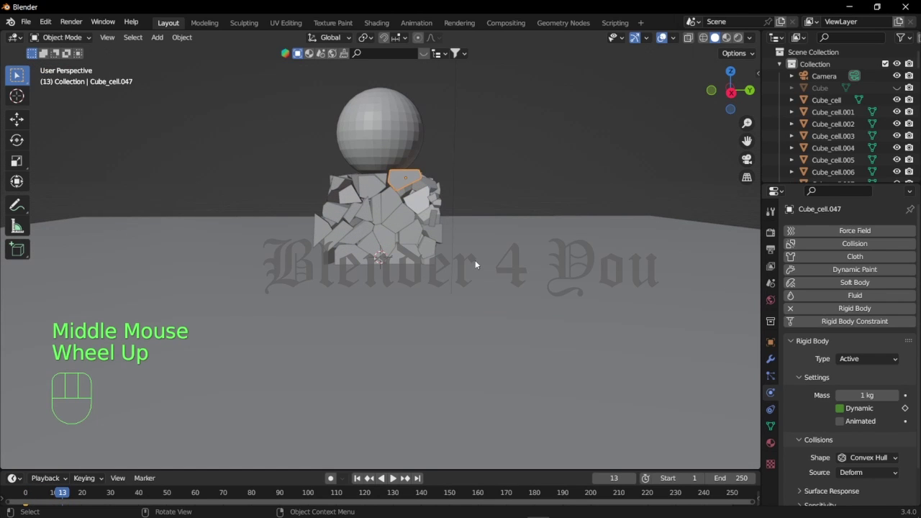
- Step to frame 12, turn Dynamic back on for the selected fragment and keyframe the setting there
key("Left")
key("Right")
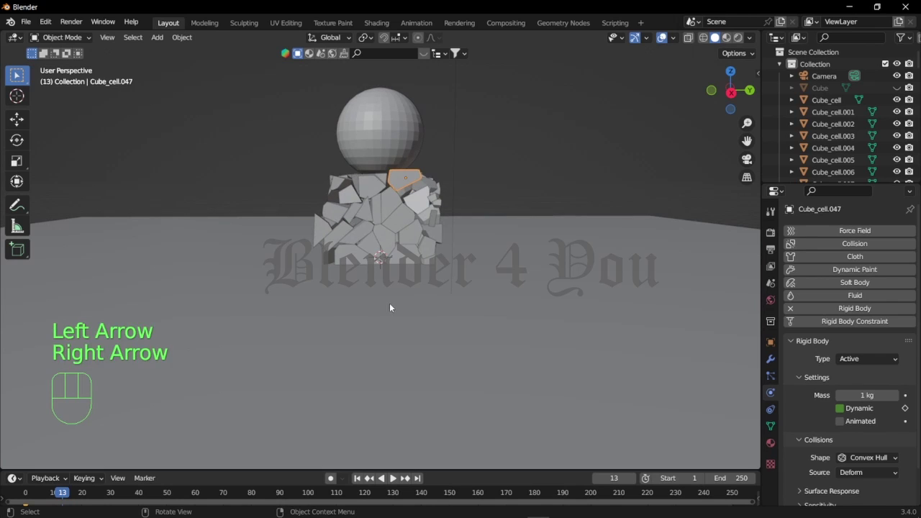
key("Left")
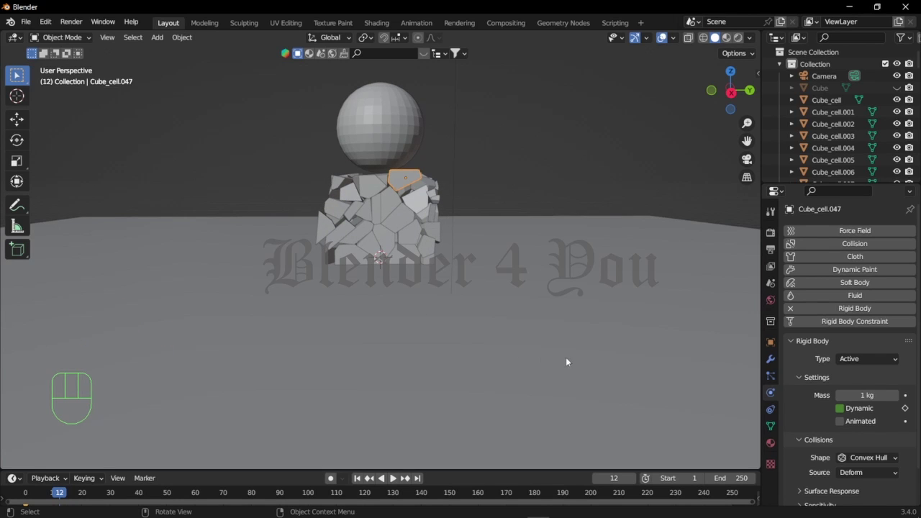
left_click(840, 409)
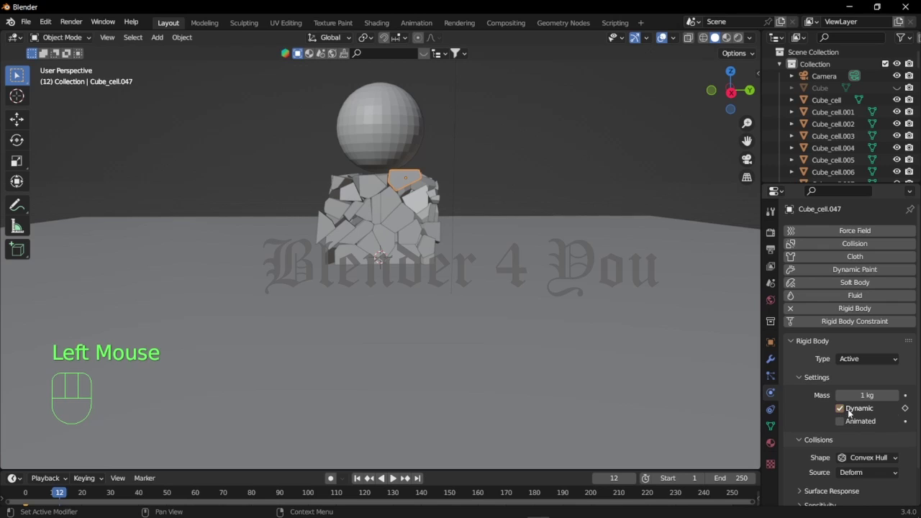
left_click(905, 408)
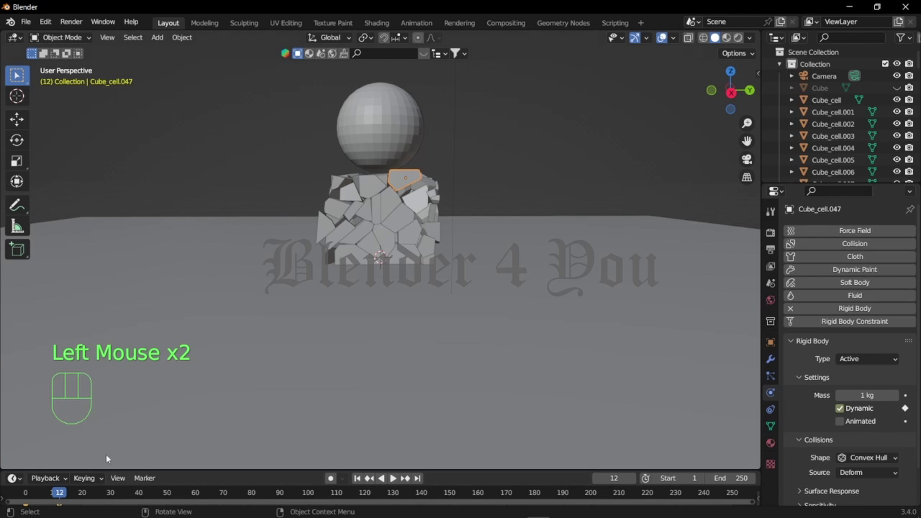
- Replay the simulation from frame 0, step back through the frames around the impact, and play it again to check the keyframed fragment
left_click(26, 493)
key("space")
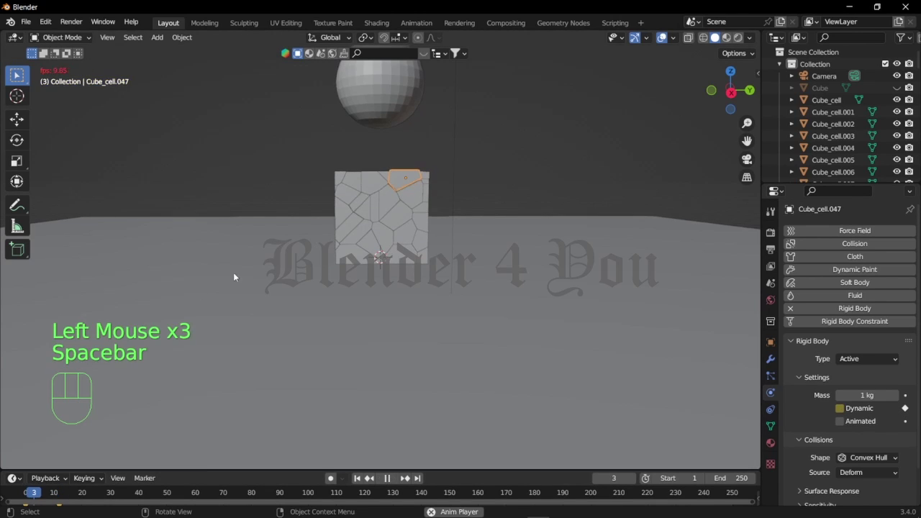
key("space")
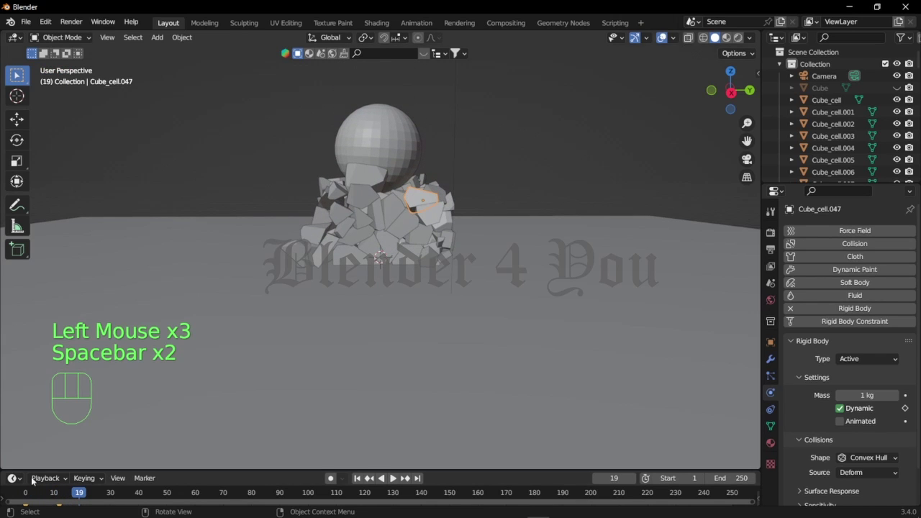
key("Left")
key("Left")
key("Left")
key("Left")
key("Left")
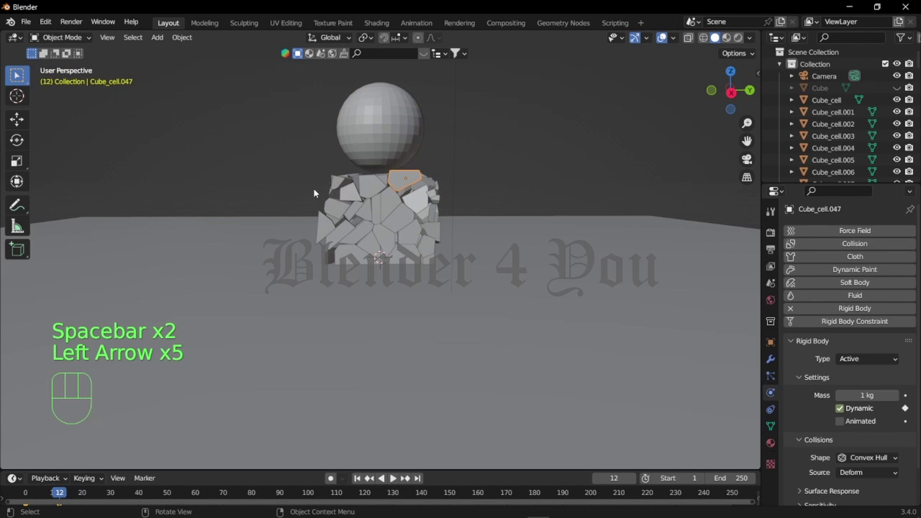
key("Left")
key("Left")
key("Left")
key("space")
key("space")
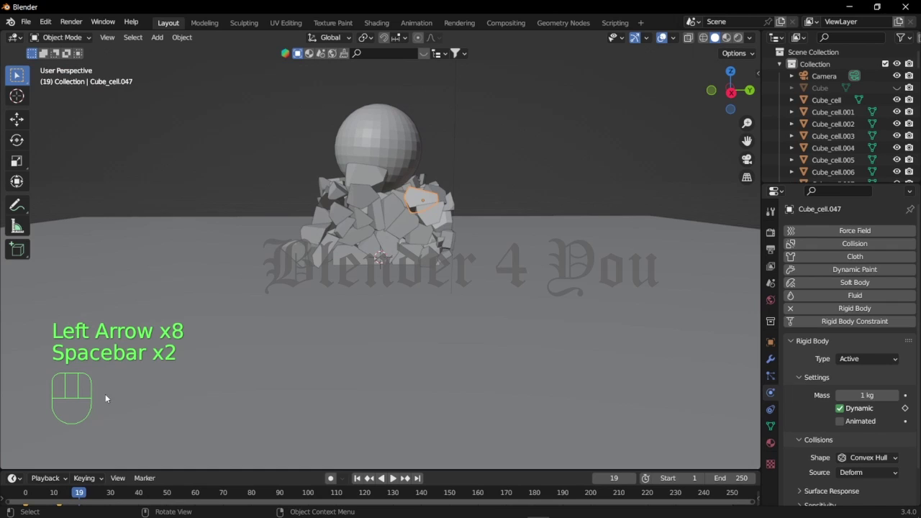
- Step the timeline back frame by frame to frame 0
key("Left")
key("Left")
key("Left")
key("Left")
key("Left")
key("Left")
key("Left")
key("Left")
key("Left")
key("Left")
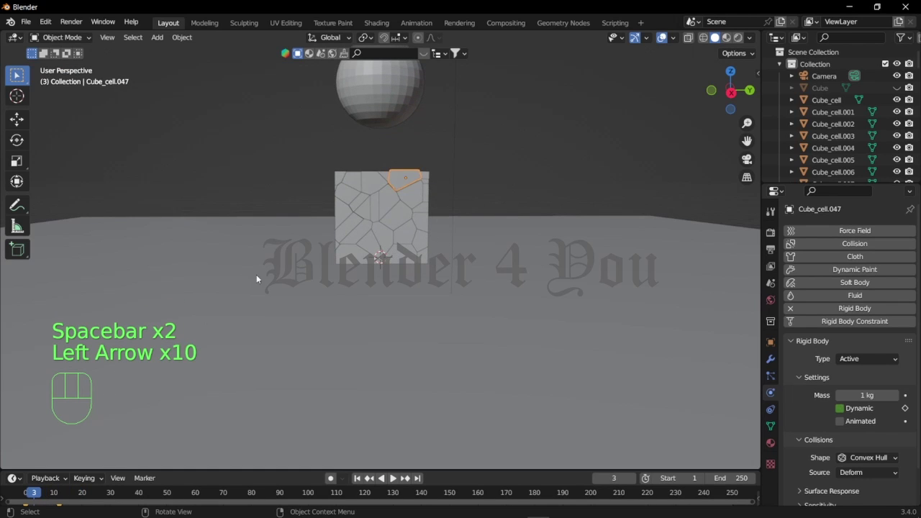
key("Left")
key("Left")
key("Left")
key("Left")
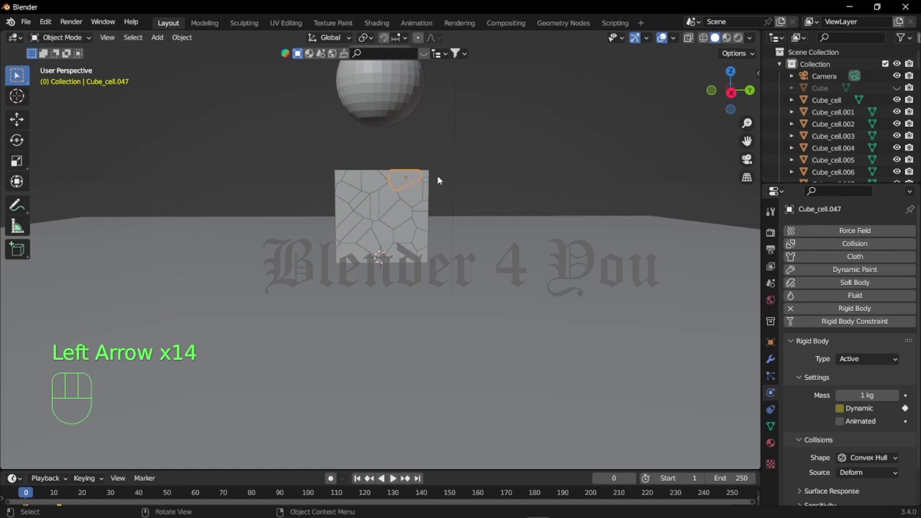
- Select all the cube fragments without the plane, make the keyframed fragment active, and link its animation data to the others
left_click(732, 93)
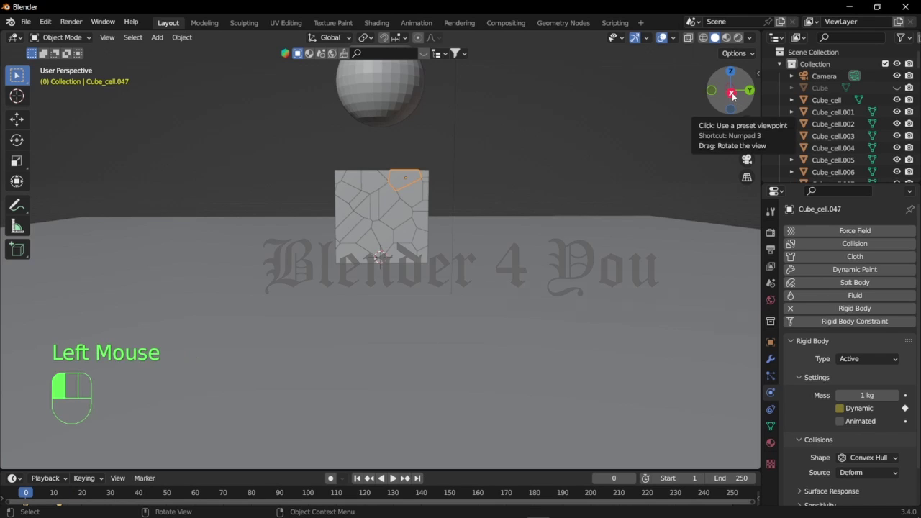
left_click_drag(318, 157, 486, 276)
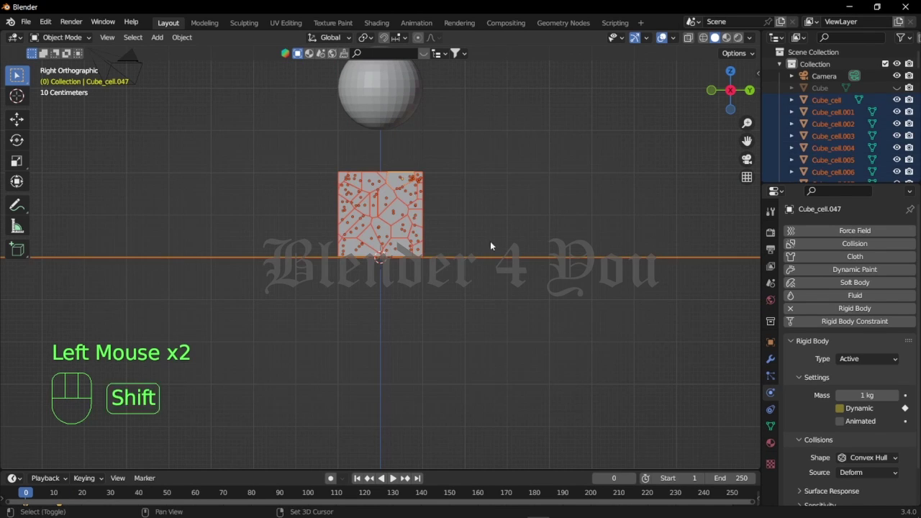
left_click(503, 258, "shift")
left_click(503, 260, "shift")
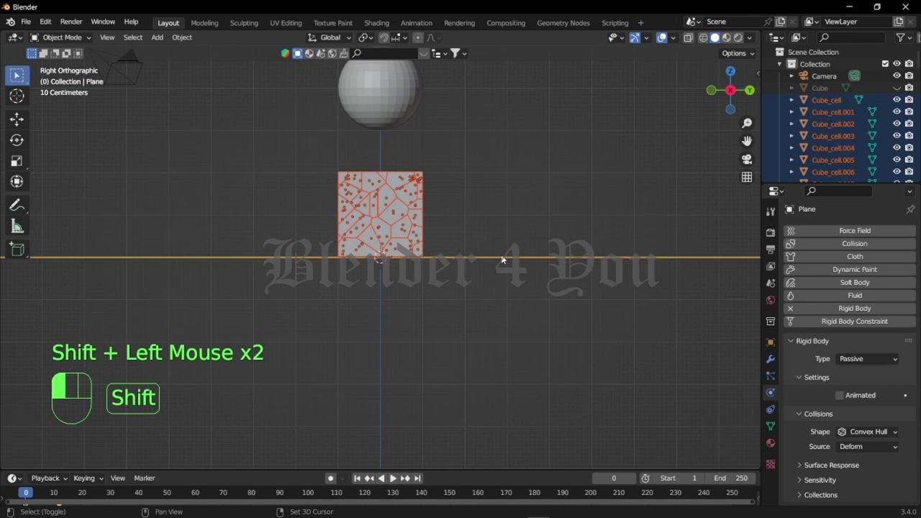
left_click(398, 182, "shift")
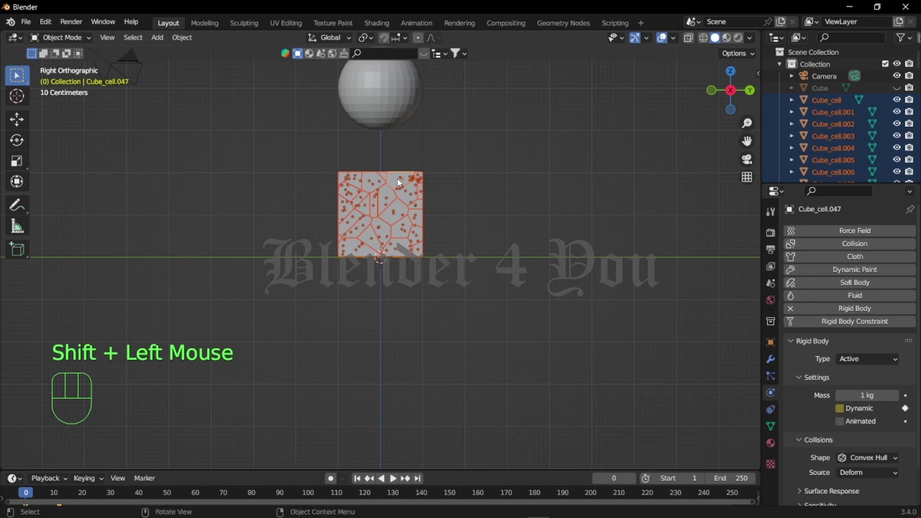
key("ctrl")
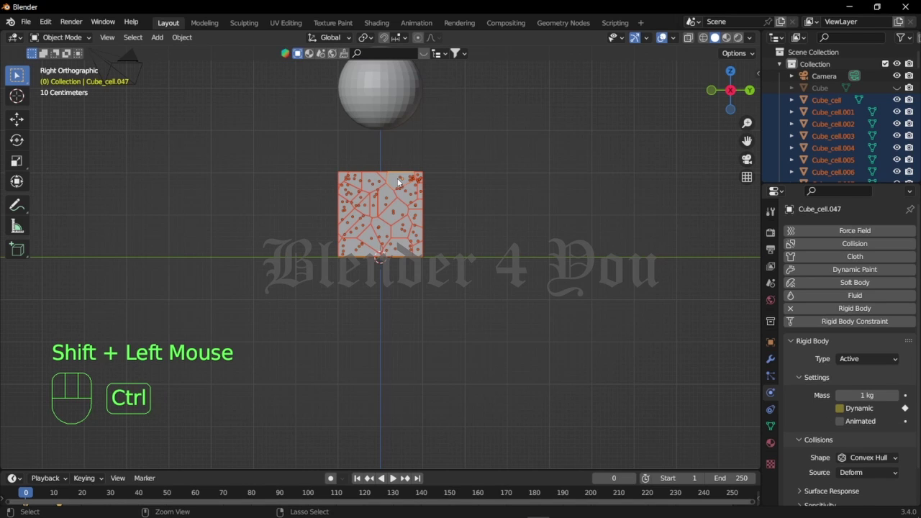
key("ctrl+l")
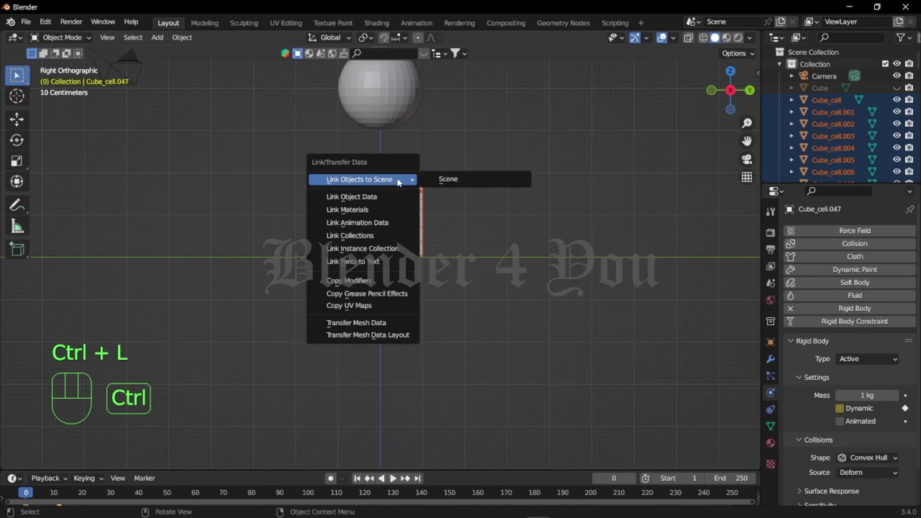
left_click(369, 223)
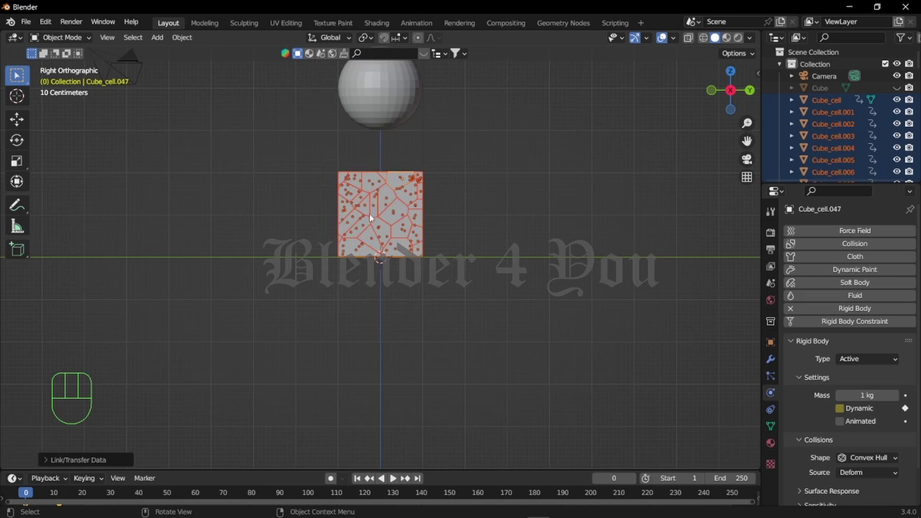
- Deselect the fragments and play the simulation from frame 0 to check that they hold together until the sphere's impact
left_click(528, 162)
key("space")
middle_click_drag(528, 163, 426, 266)
key("space")
left_click(250, 261)
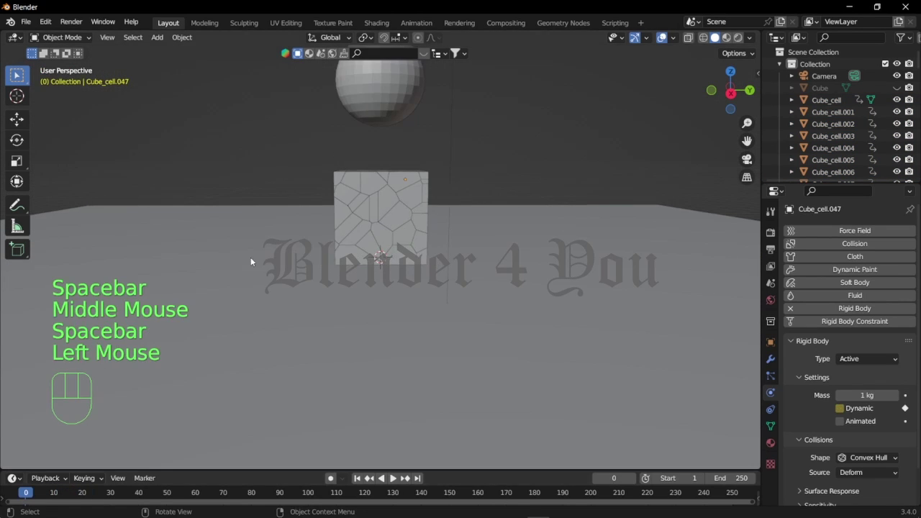
key("space")
key("space")
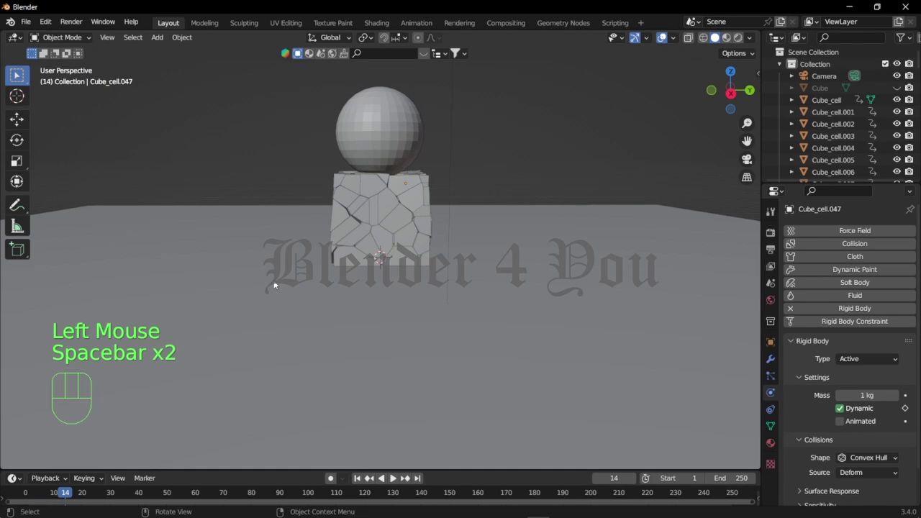
- Step back four frames, replay the sphere's impact on the fragments, and rewind the timeline to frame 2
key("Left")
key("Left")
key("Left")
key("Left")
key("space")
key("space")
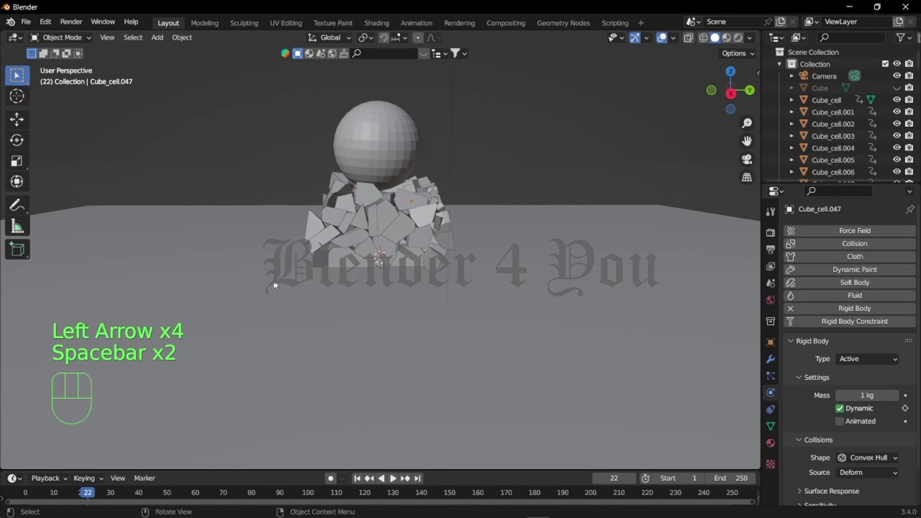
key("space")
key("space")
left_click(31, 492)
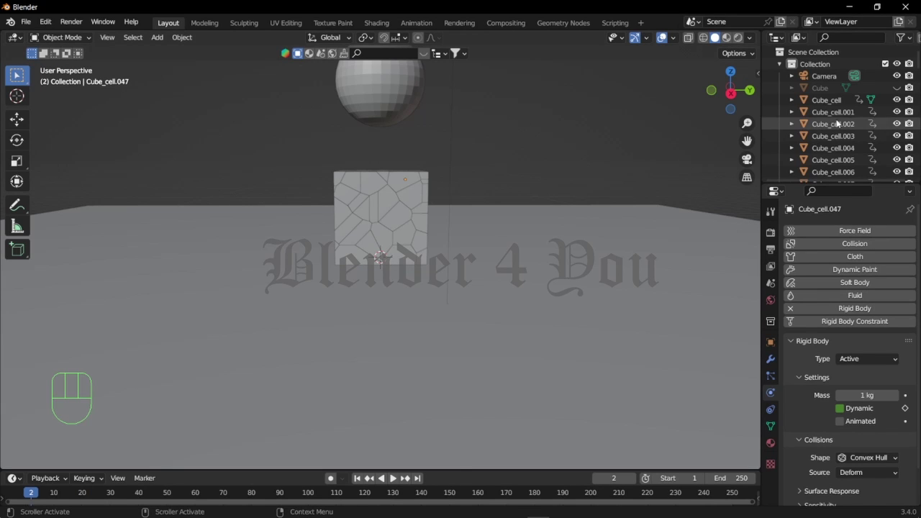
- Unhide the original cube, align it over the fractured cube by moving it about 2 m along global X, and turn off X-ray
left_click(897, 88)
scroll(623, 178, "down", 2)
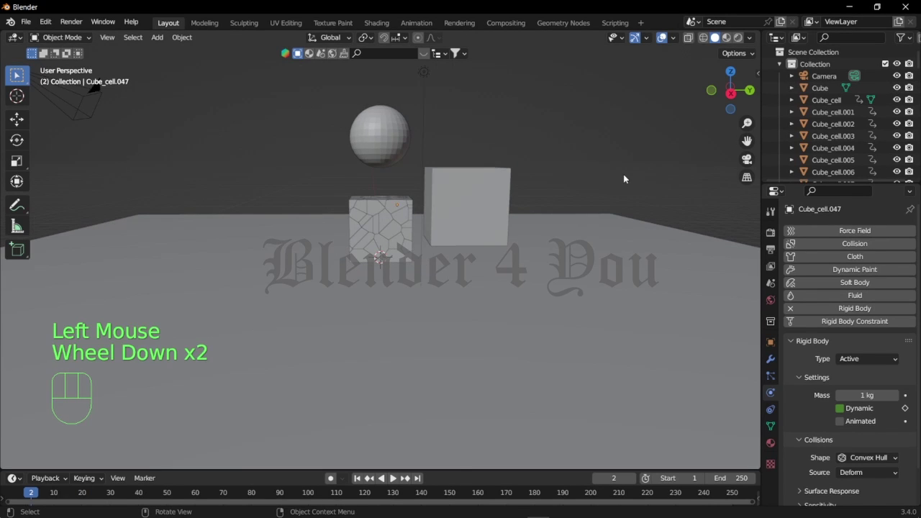
left_click(730, 93)
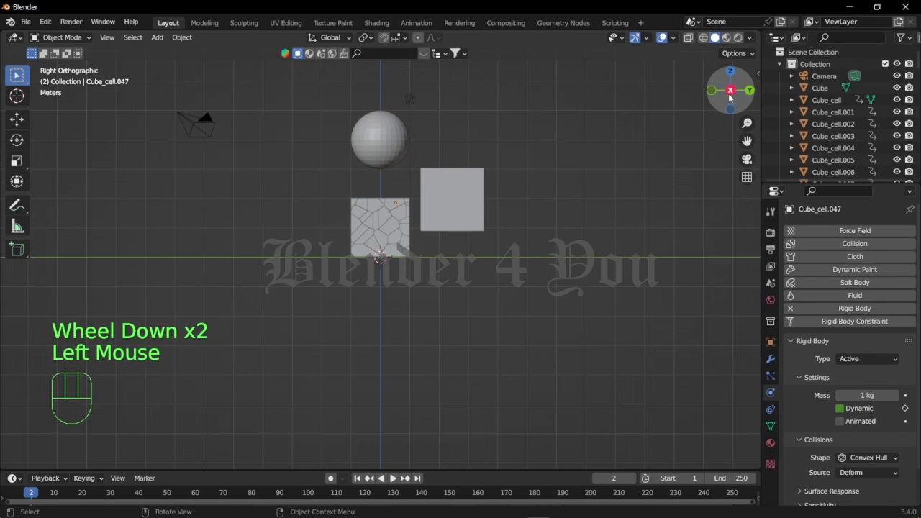
key("g")
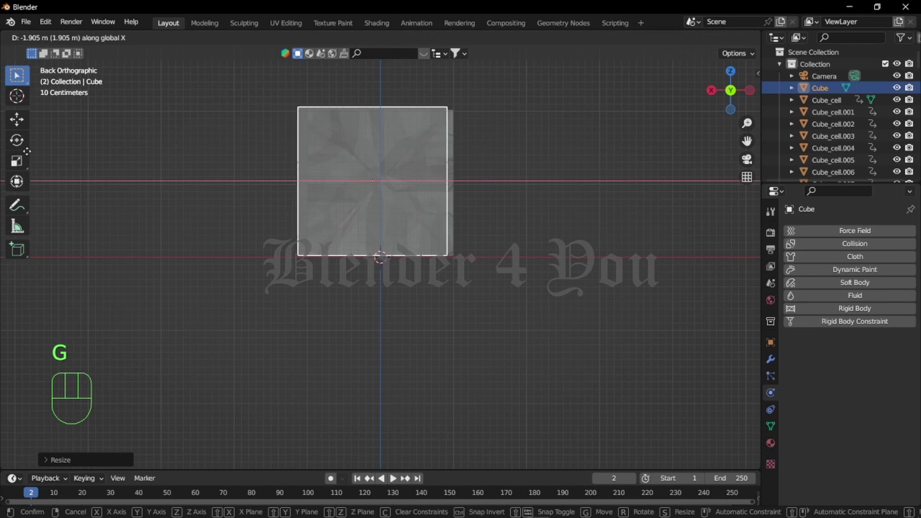
key("shift")
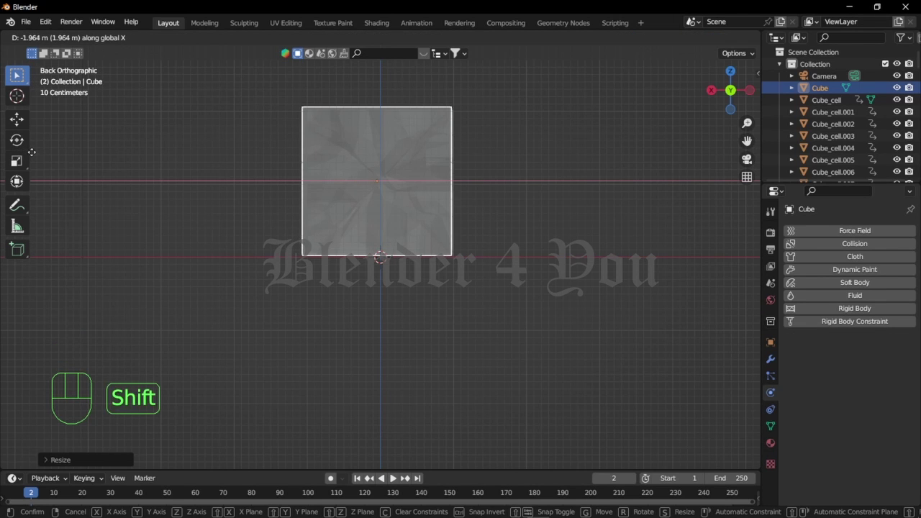
left_click(39, 153)
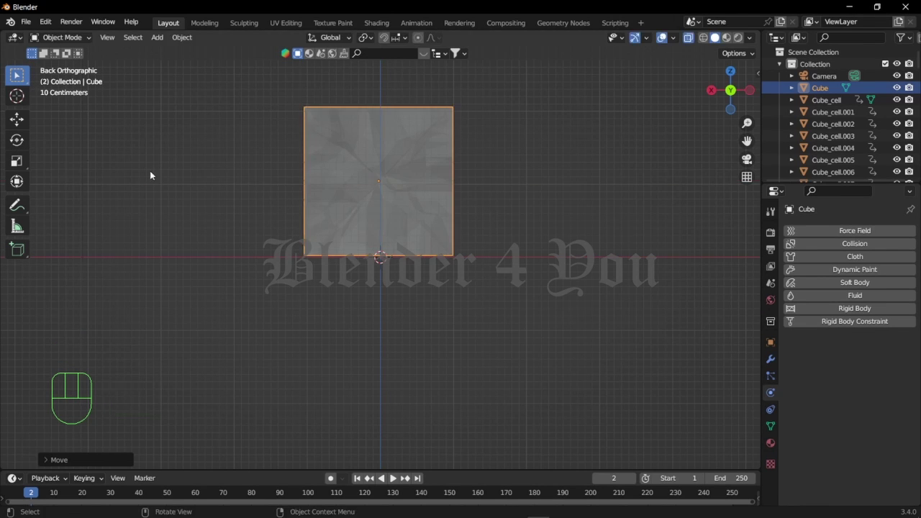
middle_click_drag(150, 174, 319, 205)
scroll(318, 205, "down", 2)
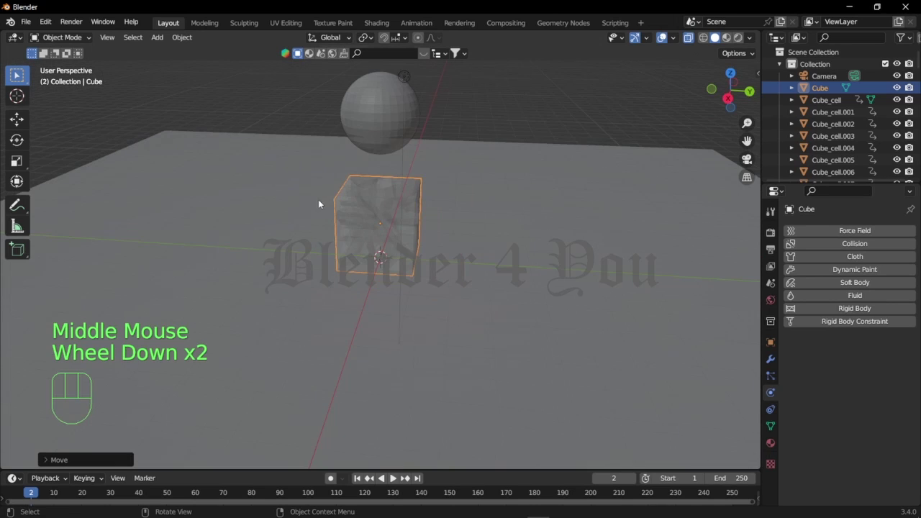
left_click(689, 38)
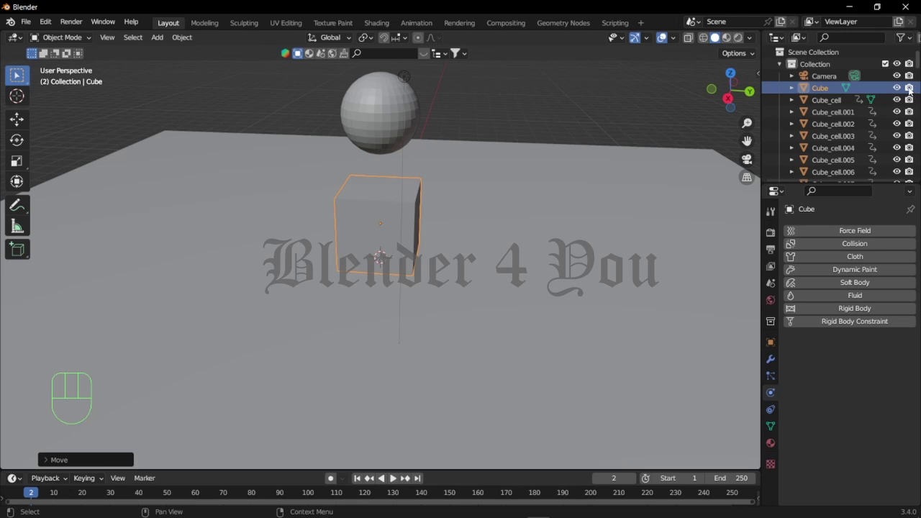
- Go back to frame 0 and keyframe the original cube's render visibility as enabled
key("Left")
key("Left")
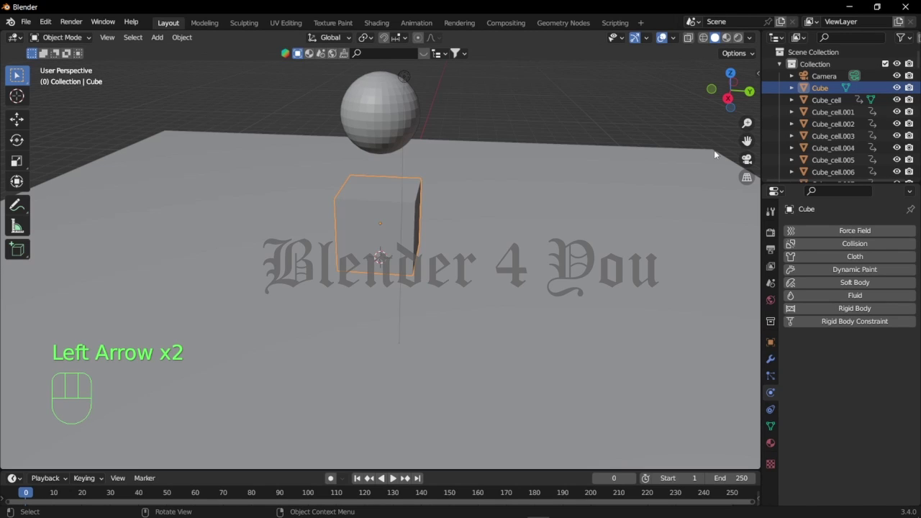
left_click(909, 87)
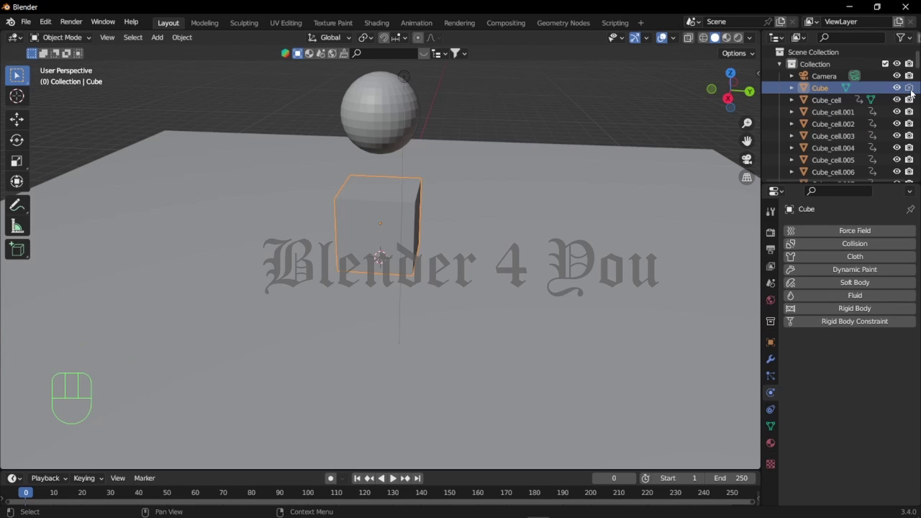
left_click(909, 88)
right_click(909, 89)
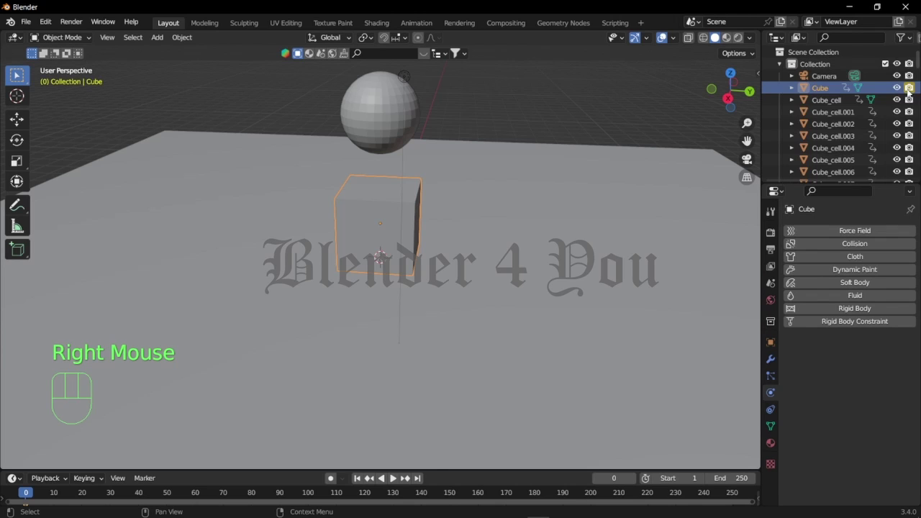
- Advance to frame 13 and keyframe the original cube's render visibility as disabled
key("Right")
key("Right")
key("Right")
key("Right")
key("Right")
key("Right")
key("Right")
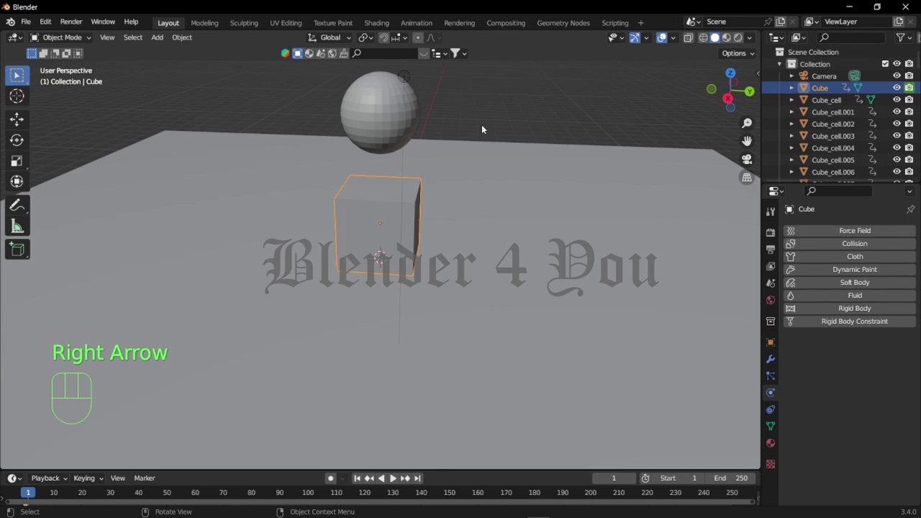
key("Right")
key("Right")
key("Right")
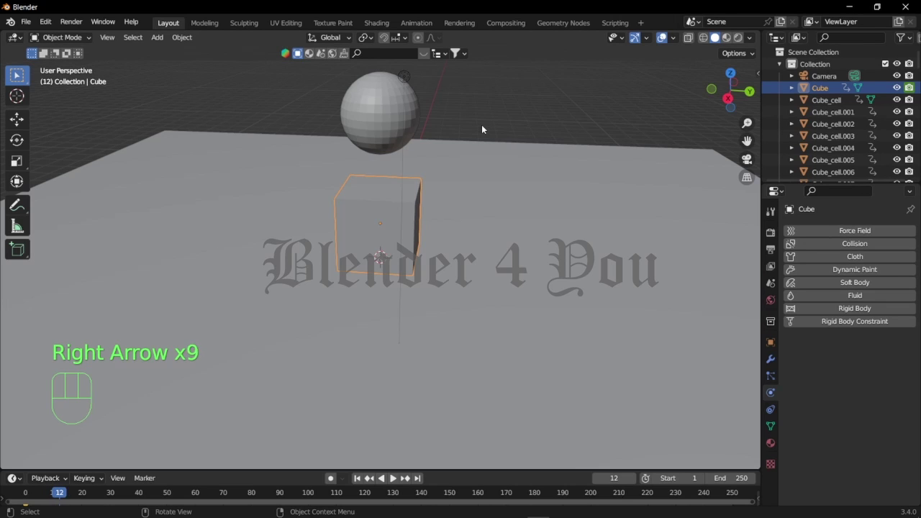
left_click(910, 87)
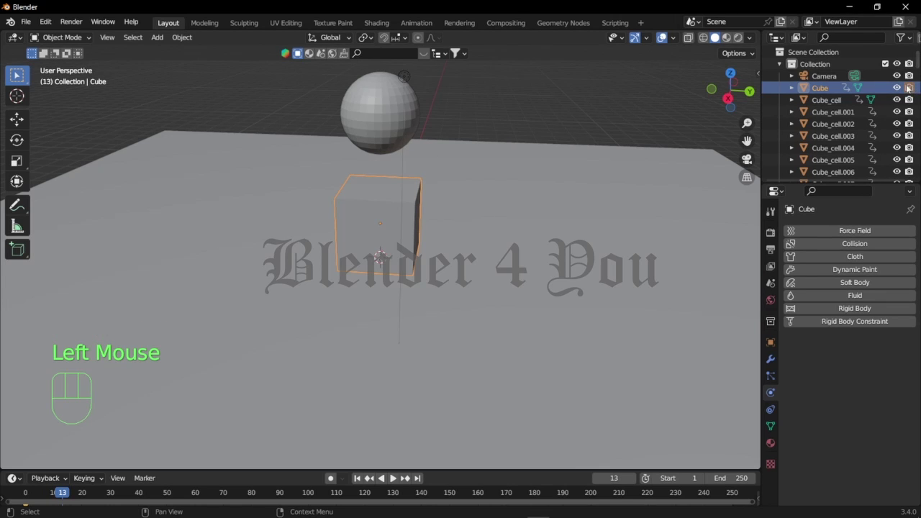
right_click(908, 88)
left_click(907, 87)
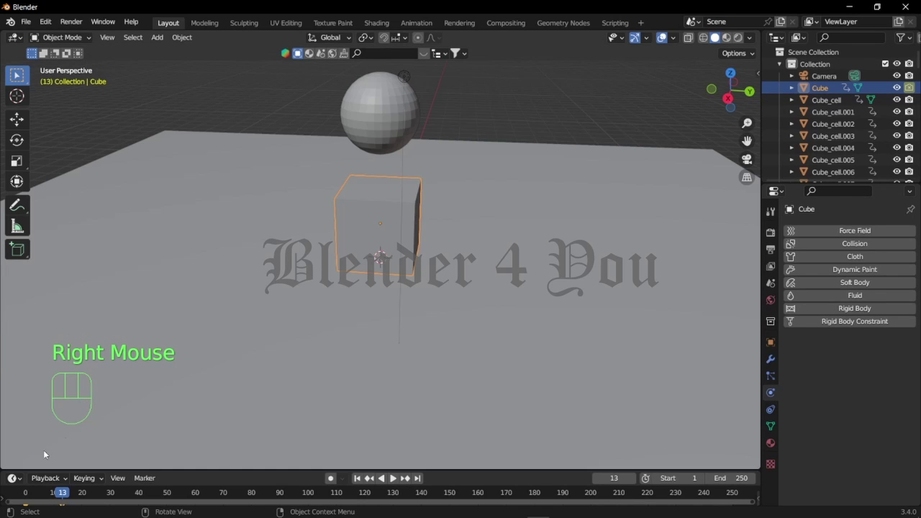
- Play the simulation from frame 0, stop at frame 20, and hide the original cube in the viewport
left_click(21, 495)
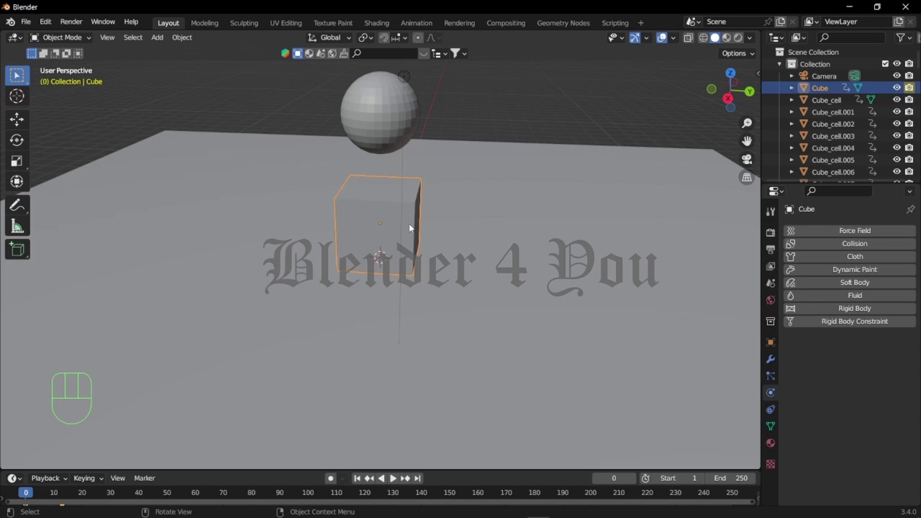
middle_click_drag(451, 195, 466, 183)
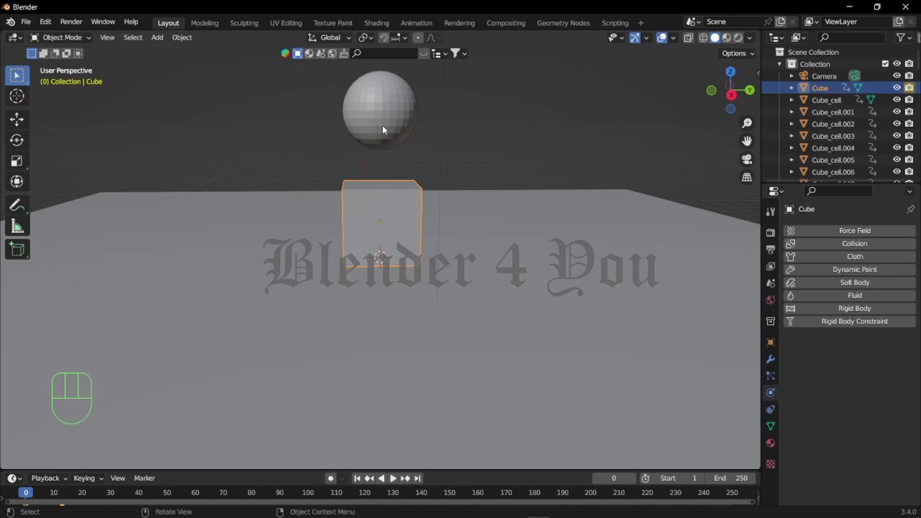
key("space")
key("space")
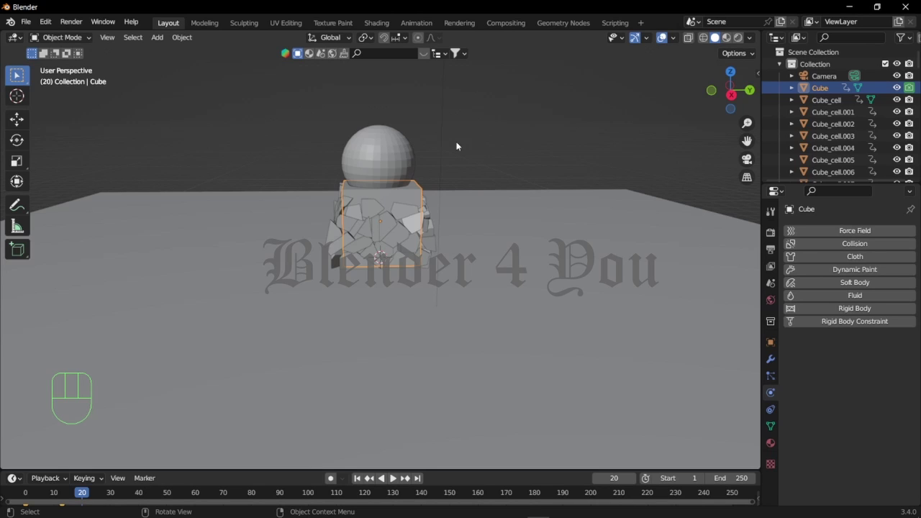
key("h")
scroll(439, 147, "up", 1)
scroll(417, 147, "down", 2)
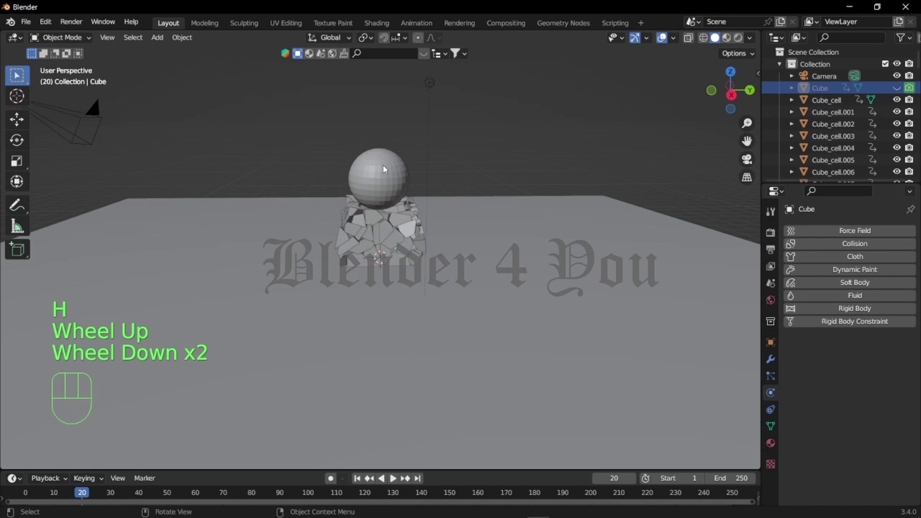
- Add a Subdivision Surface modifier to the sphere and set its viewport level to 2
left_click(380, 170)
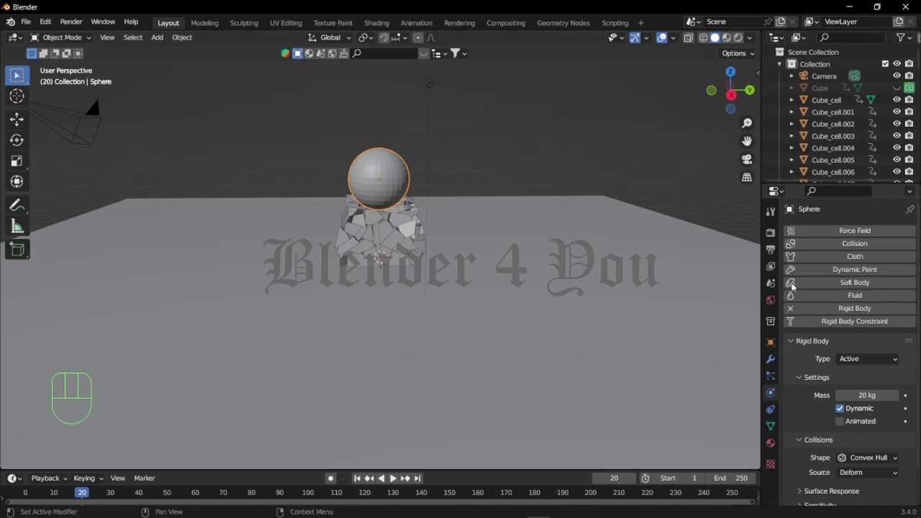
left_click(769, 358)
left_click(820, 231)
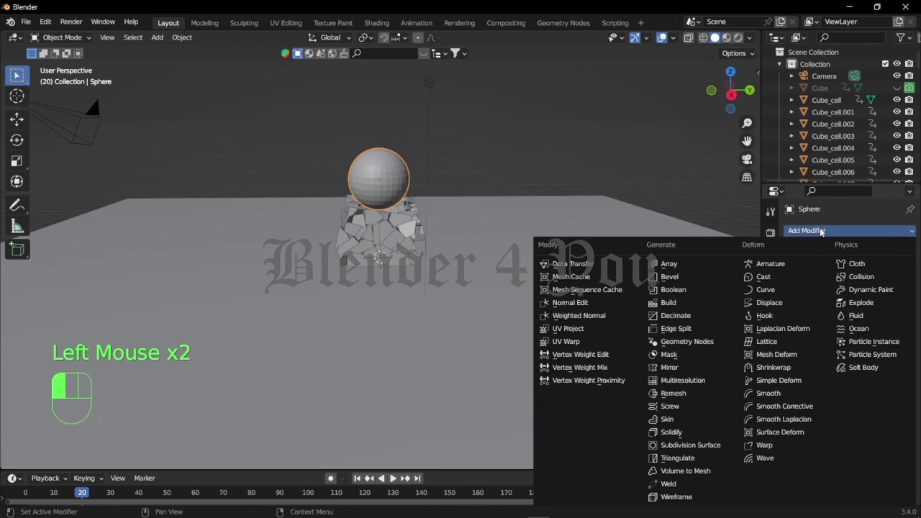
left_click(692, 445)
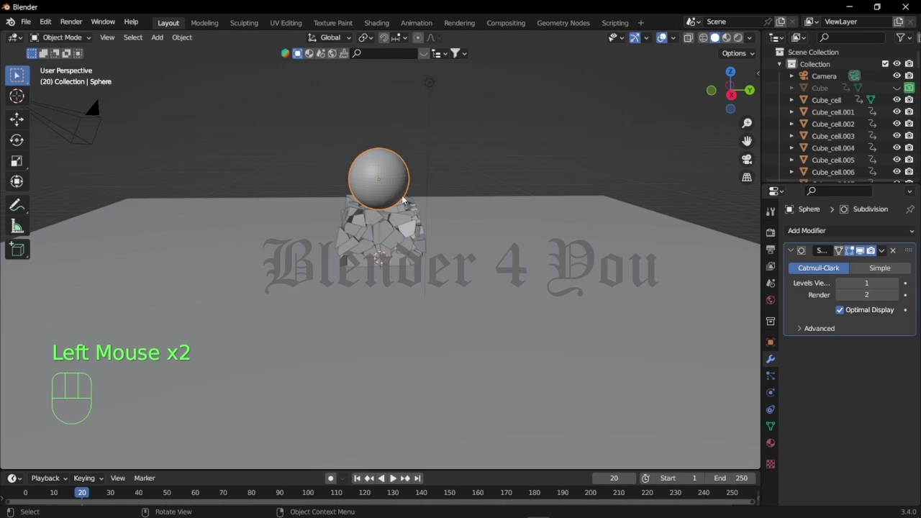
scroll(403, 200, "up", 2)
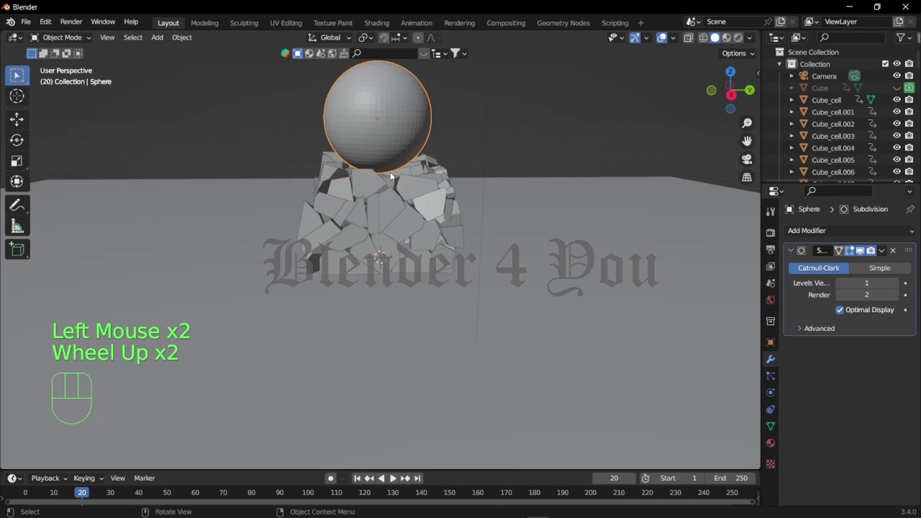
left_click(895, 285)
scroll(431, 170, "down", 1)
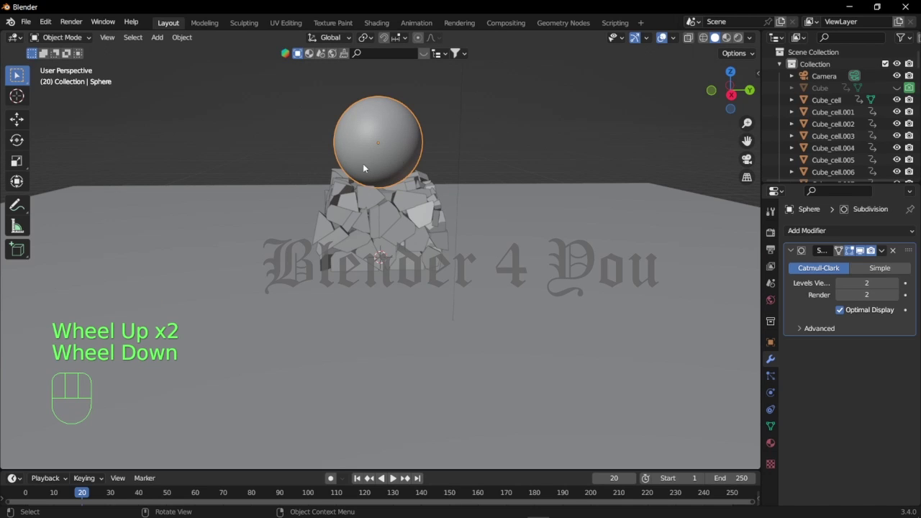
- Create a new material for the sphere with roughness 0.1 and metallic 1.0
left_click(770, 443)
left_click(833, 282)
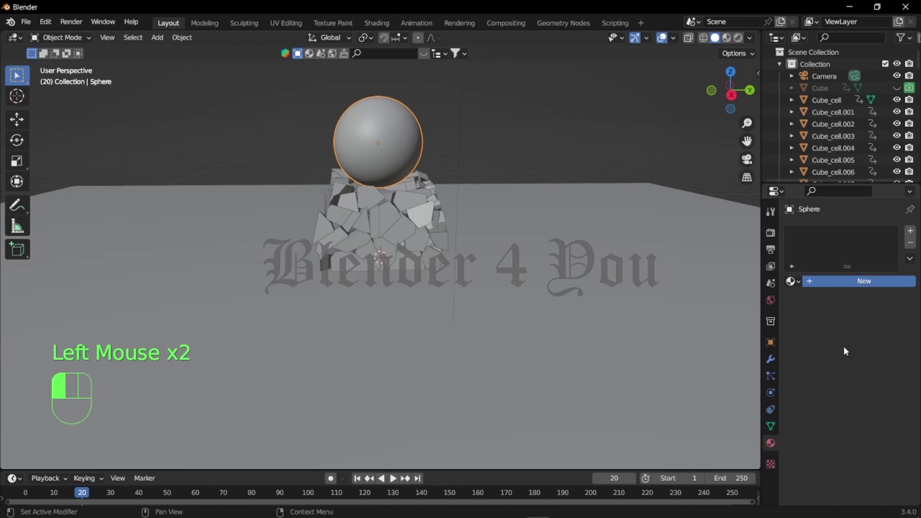
scroll(845, 353, "down", 4)
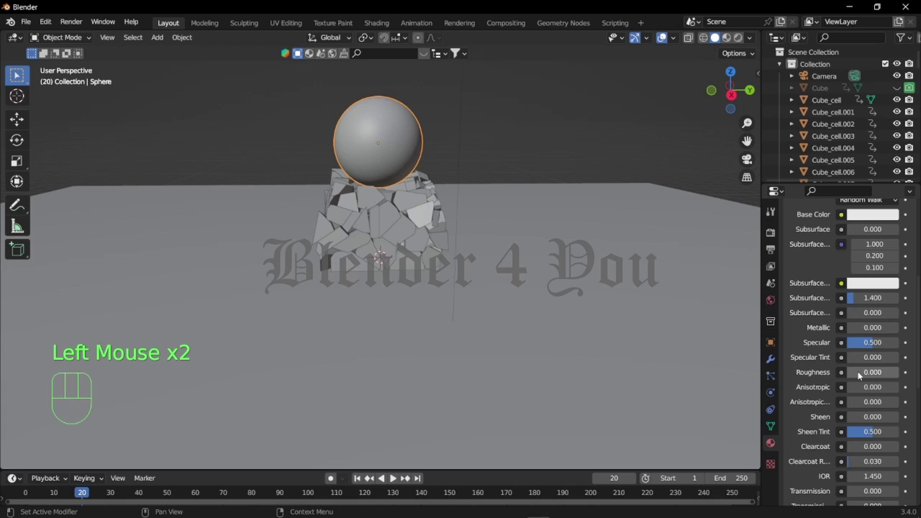
left_click(858, 372)
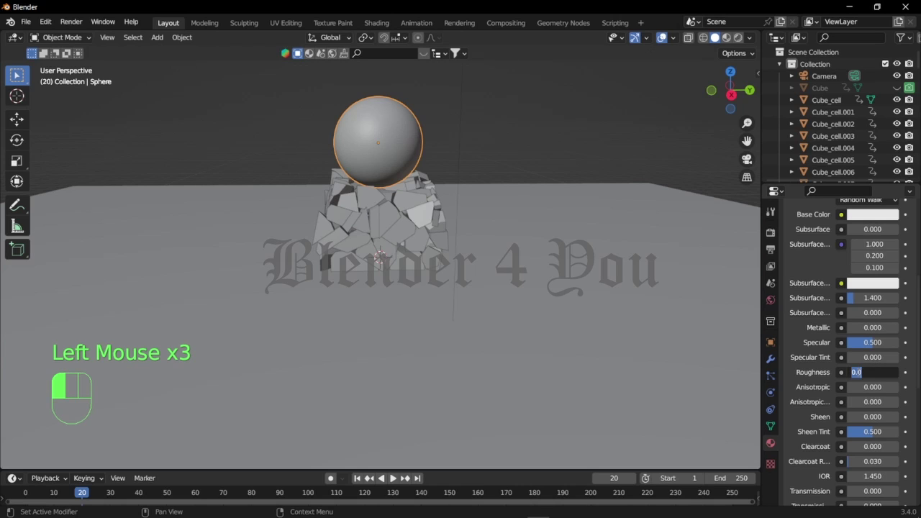
type("0.1")
key("Return")
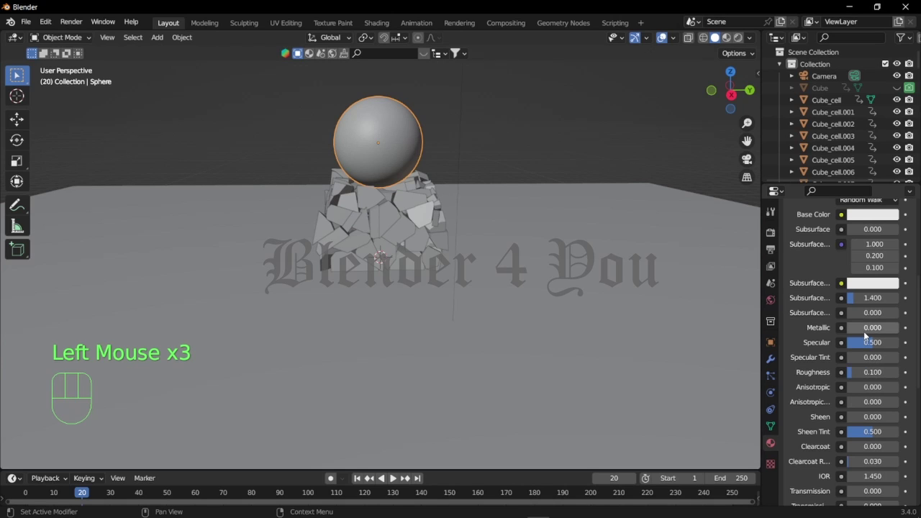
left_click_drag(864, 329, 890, 331)
- Switch the viewport to rendered shading and disable Scene Lights and Scene World
left_click(737, 39)
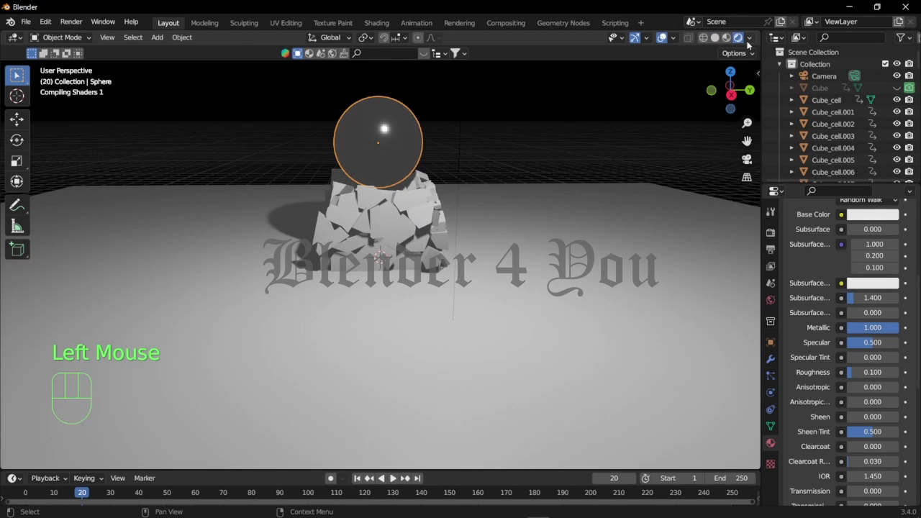
left_click(749, 41)
left_click(682, 96)
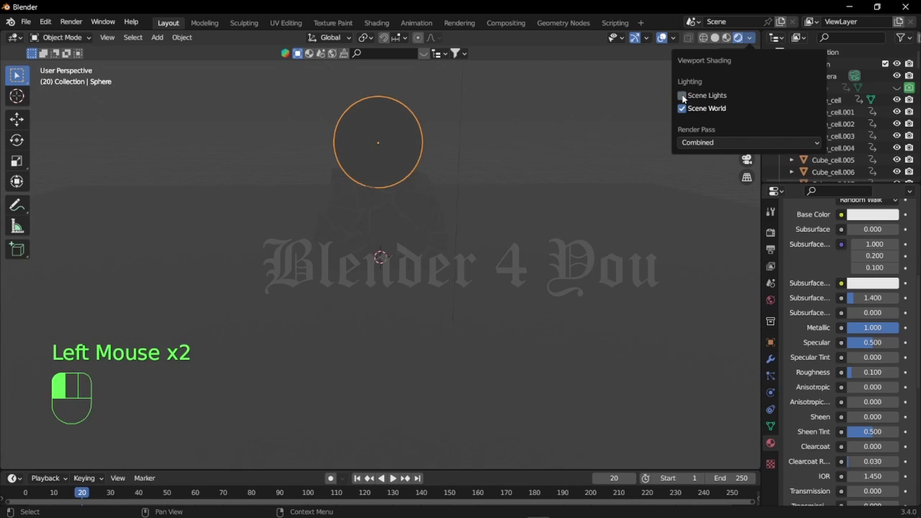
left_click(682, 108)
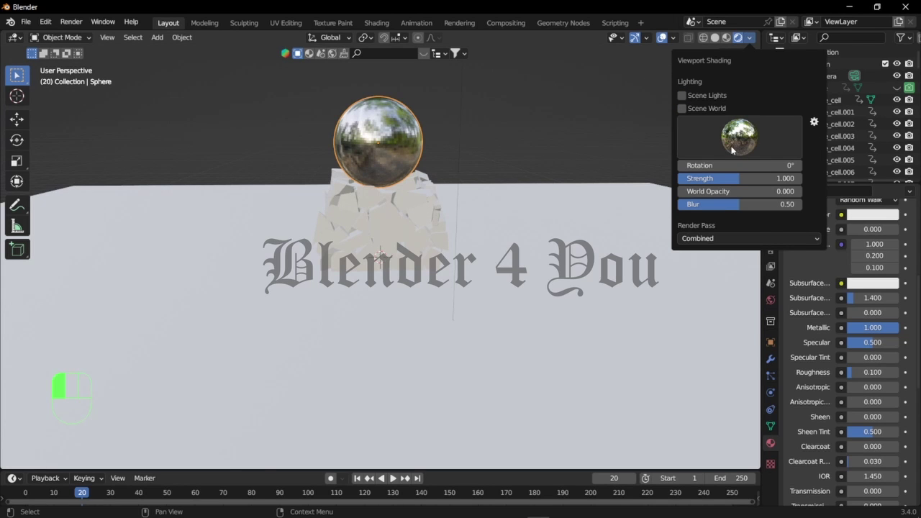
- Give one of the cube's fragments below the sphere a new material with a bright green base color
scroll(473, 129, "down", 2)
middle_click_drag(473, 129, 481, 152)
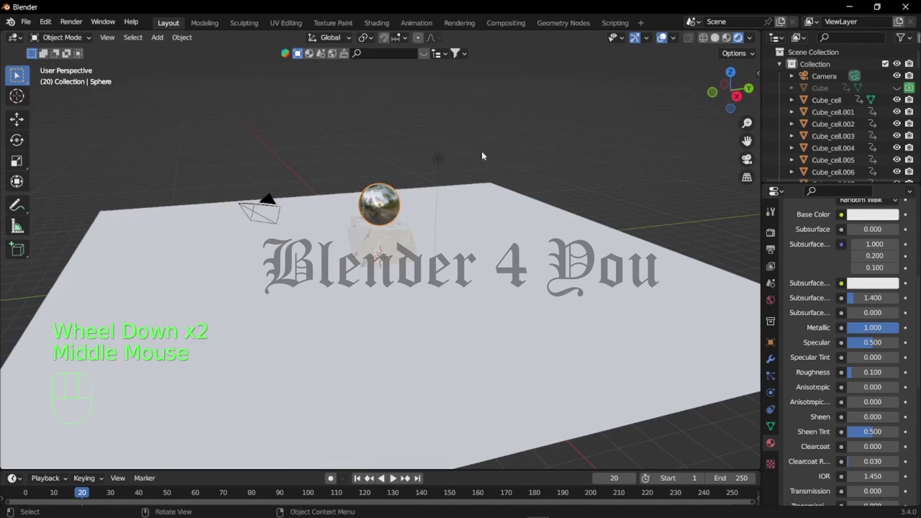
scroll(467, 167, "up", 2)
scroll(467, 167, "up", 2)
left_click(487, 184)
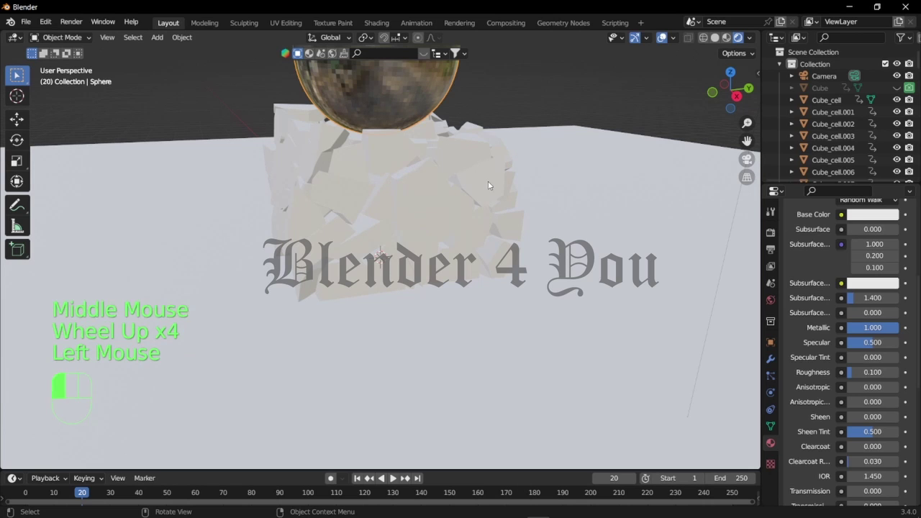
left_click(863, 281)
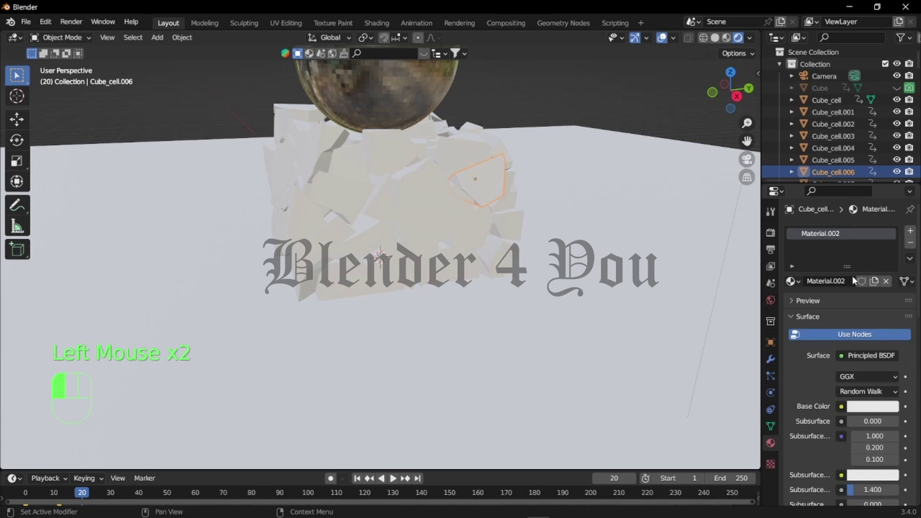
scroll(851, 350, "down", 2)
left_click(856, 330)
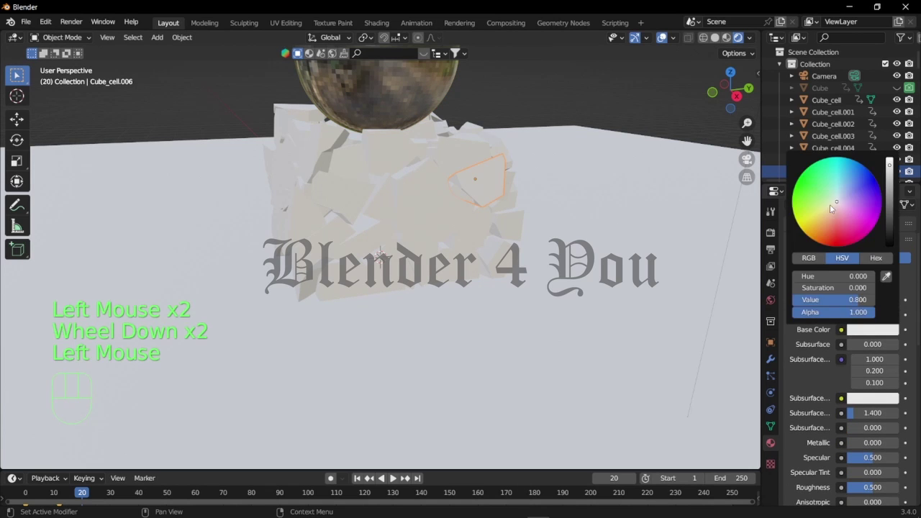
left_click_drag(840, 202, 823, 181)
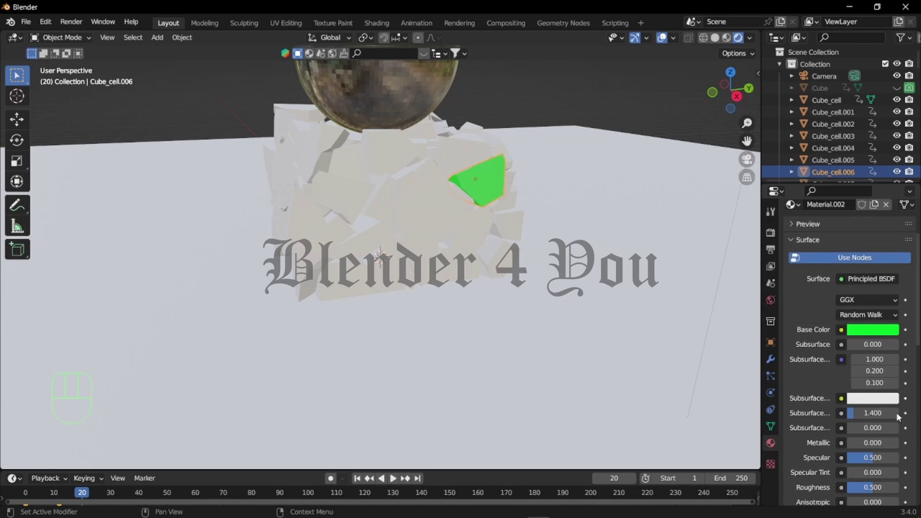
- Set the green material's Roughness to 0 and its Transmission Roughness to 1.0
scroll(879, 411, "down", 3)
left_click(873, 372)
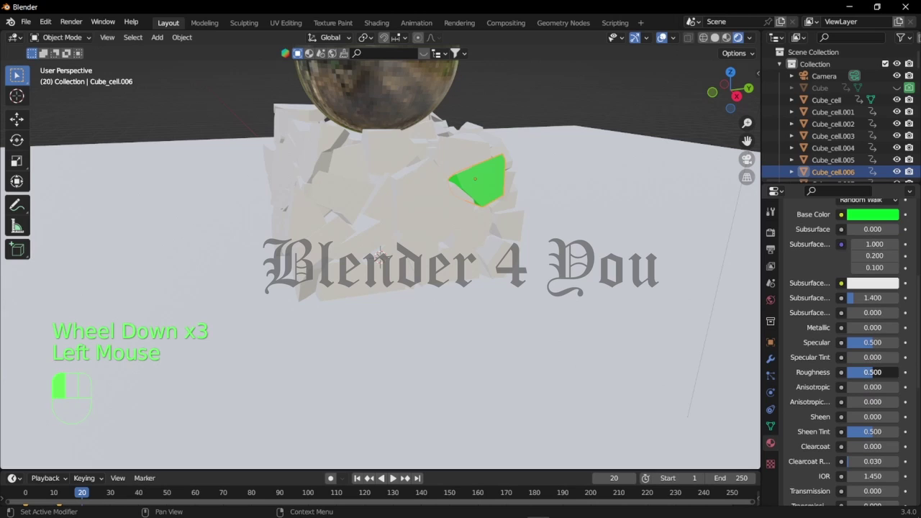
scroll(862, 398, "down", 2)
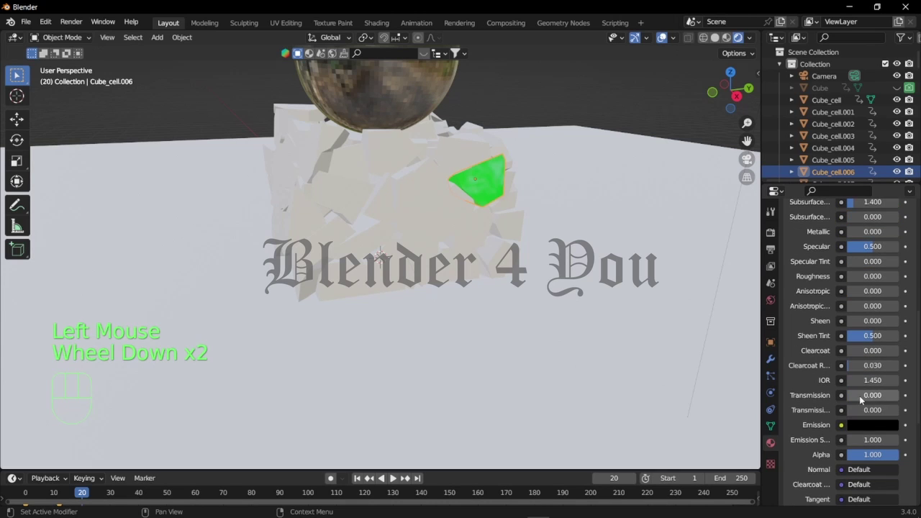
left_click_drag(863, 410, 900, 411)
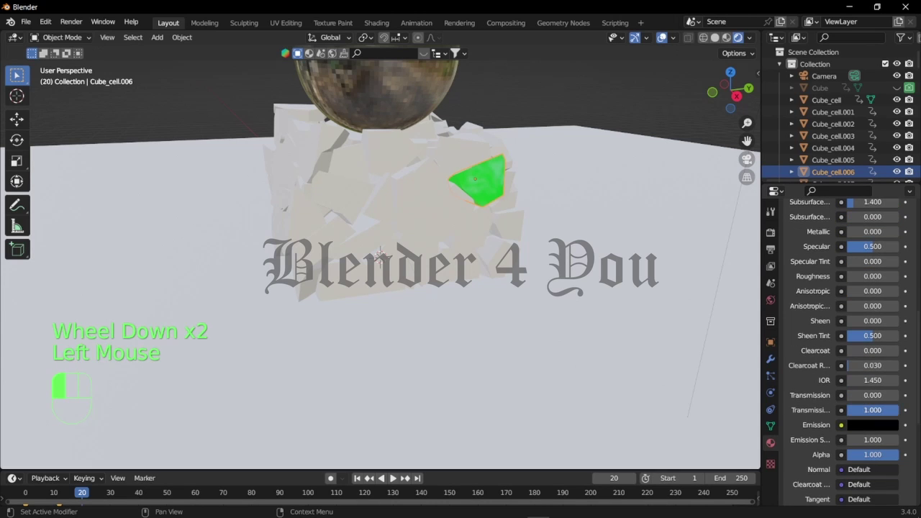
- Set the green material's IOR to 1.7 and its Transmission to 1.0
scroll(900, 415, "down", 2)
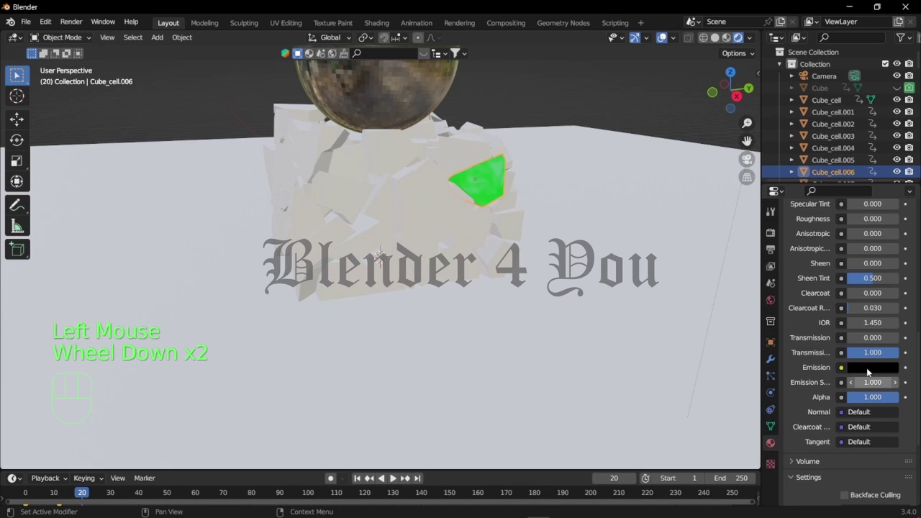
left_click(865, 322)
type("1")
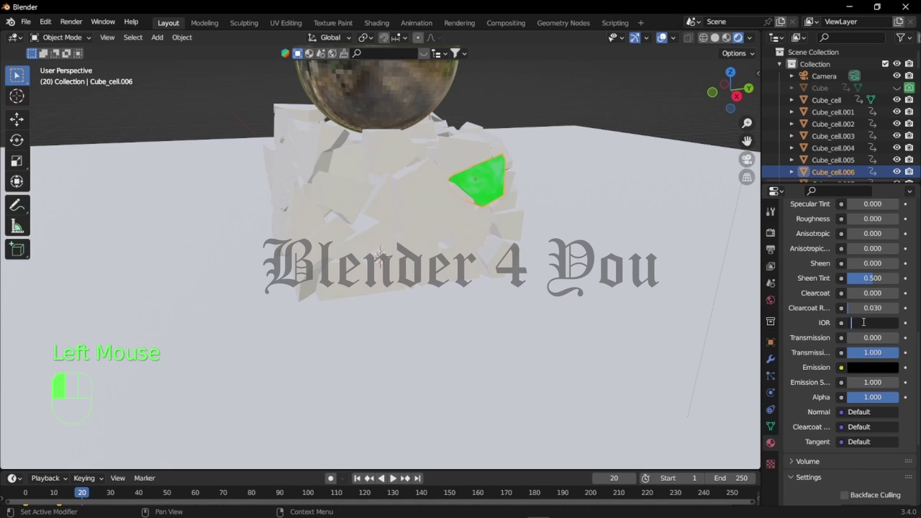
type(".7")
key("Return")
scroll(574, 203, "up", 2)
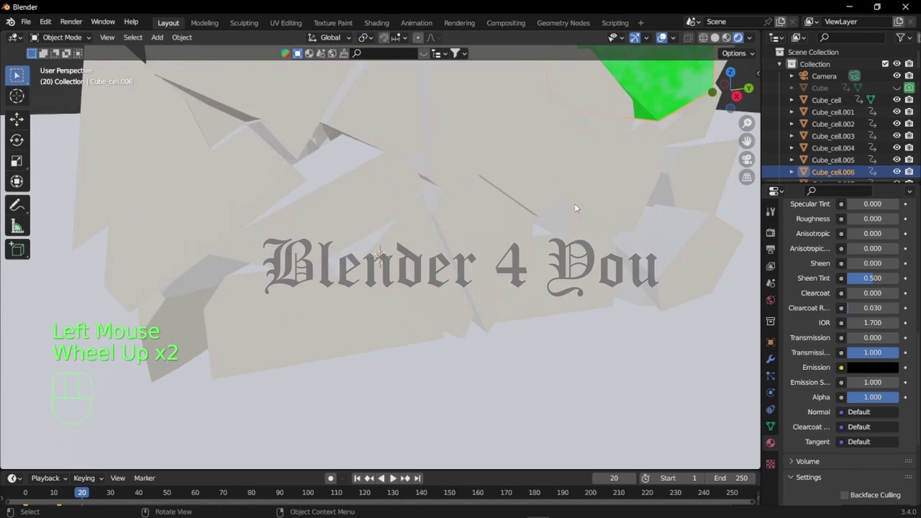
scroll(570, 205, "down", 1)
middle_click_drag(570, 200, 489, 209)
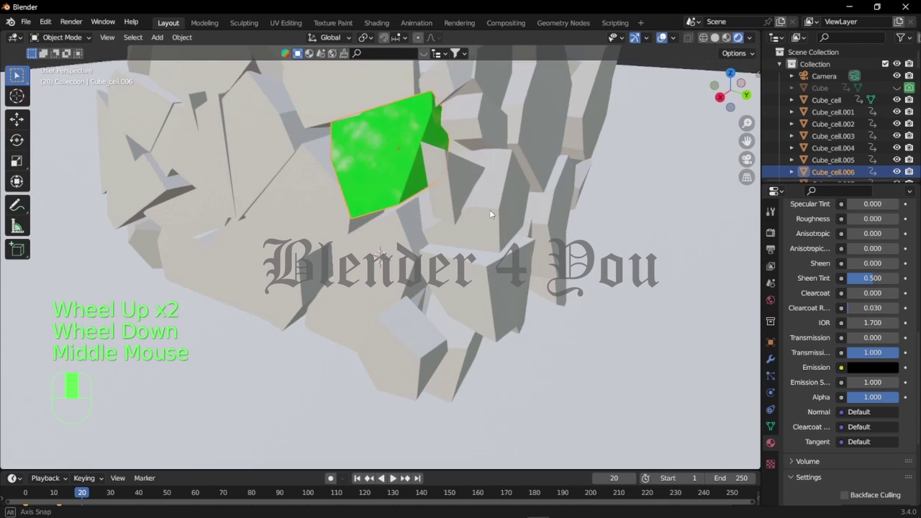
scroll(490, 210, "down", 3)
- At frame 0, select all the cube's fragments with the green one active and link its material to the others
left_click(26, 492)
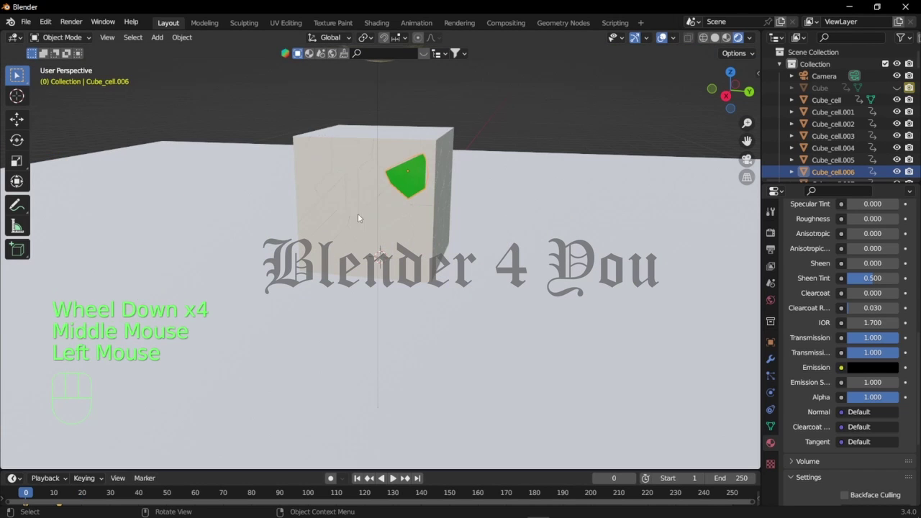
left_click(727, 98)
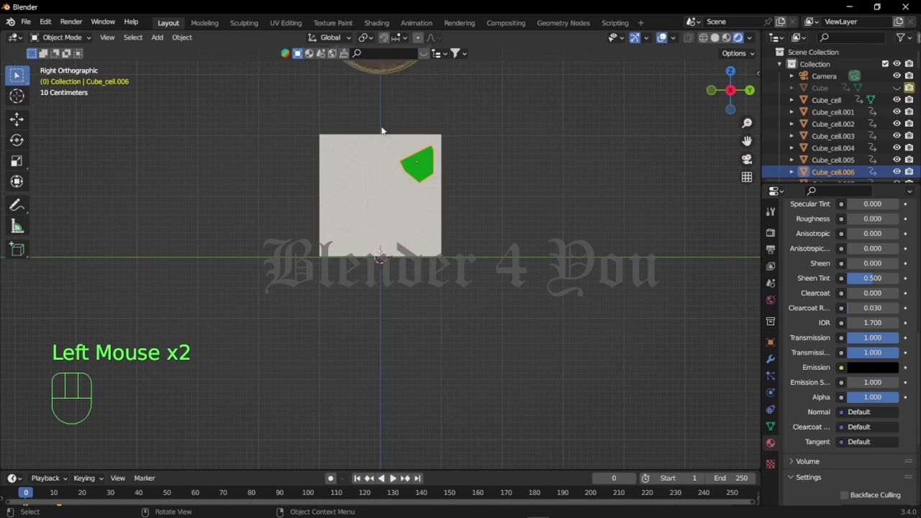
left_click_drag(247, 102, 495, 251)
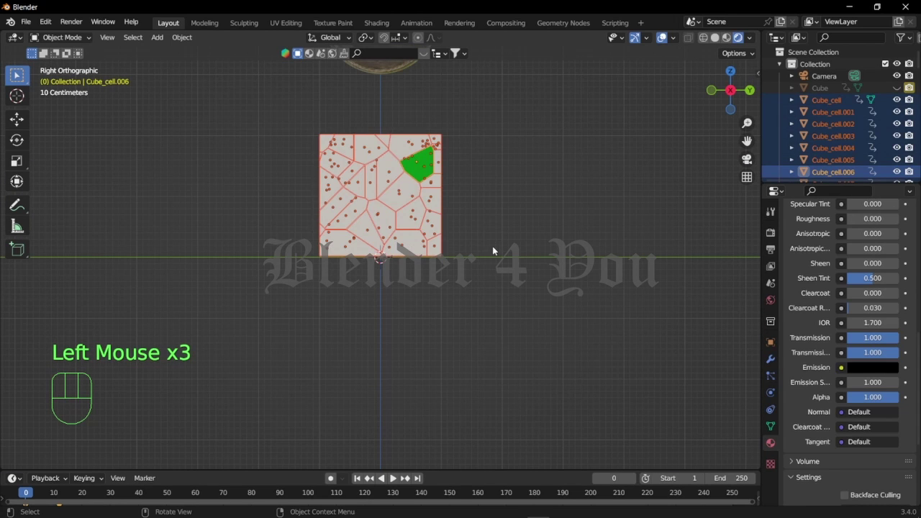
left_click(421, 164, "shift")
left_click(421, 164, "shift")
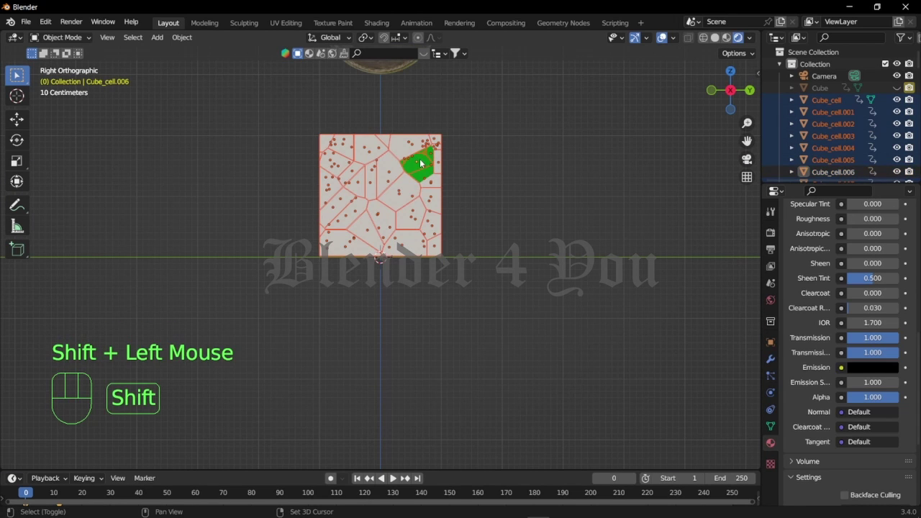
left_click(421, 164, "shift")
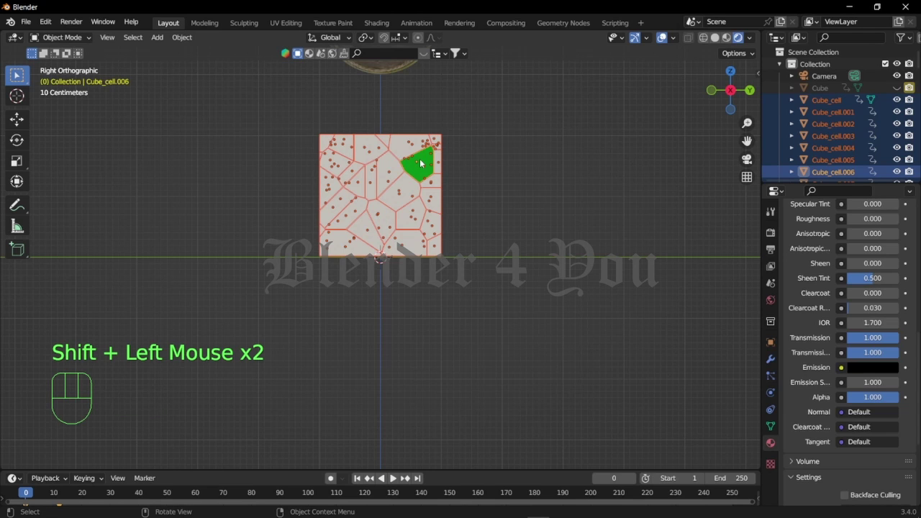
key("ctrl+l")
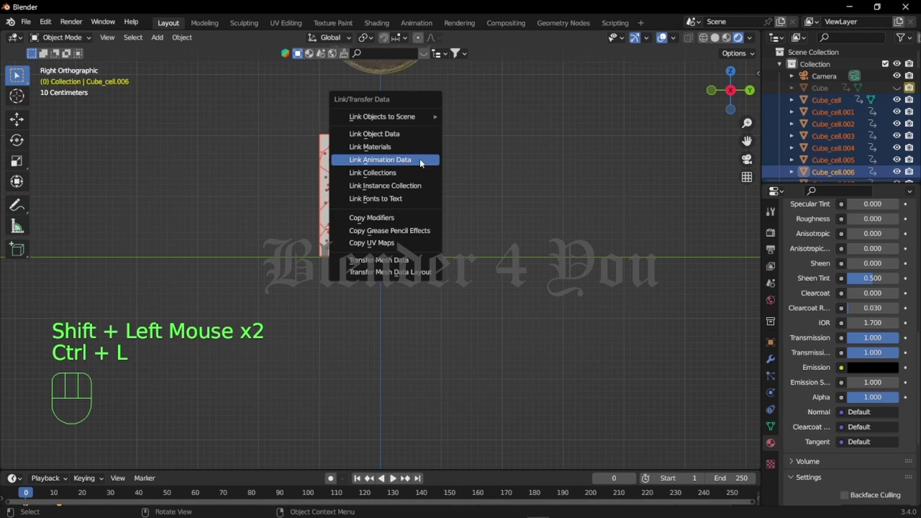
left_click(387, 147)
scroll(387, 149, "up", 1)
middle_click_drag(386, 148, 453, 209)
scroll(489, 161, "down", 3)
left_click(490, 161)
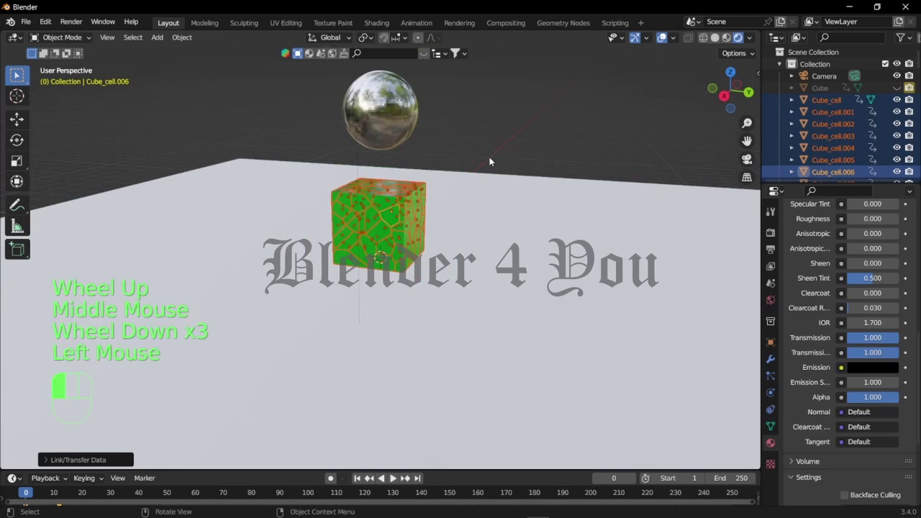
- Enable Scene Lights and Scene World for the rendered viewport shading
scroll(489, 162, "down", 1)
middle_click_drag(489, 161, 613, 229)
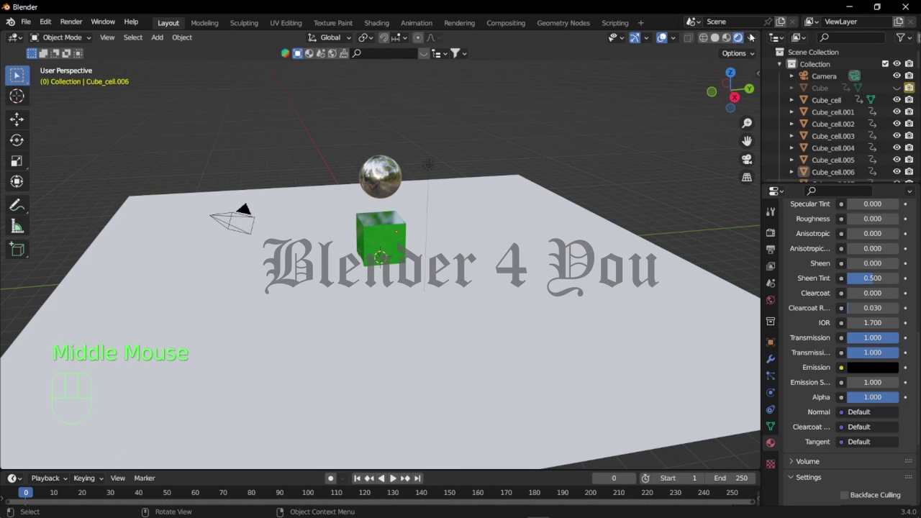
left_click(750, 38)
left_click(681, 95)
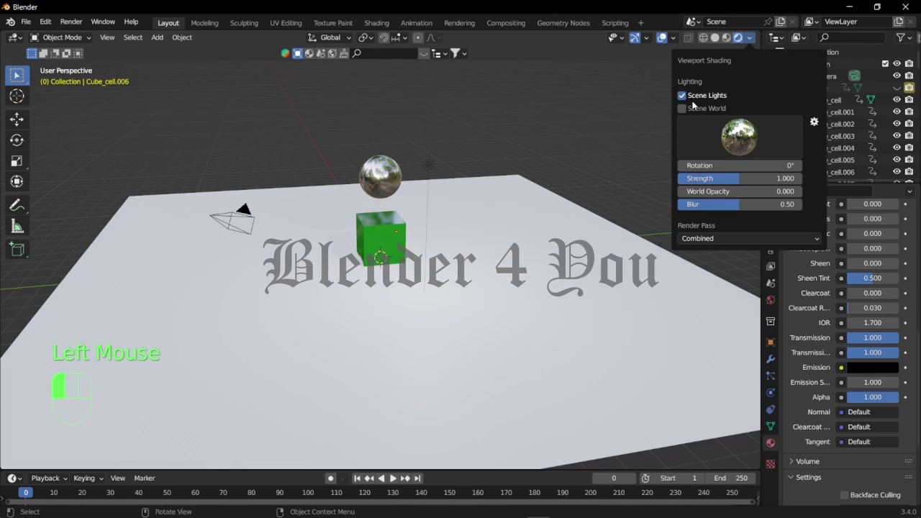
left_click(681, 108)
- Delete the point light beside the sphere
left_click(427, 166)
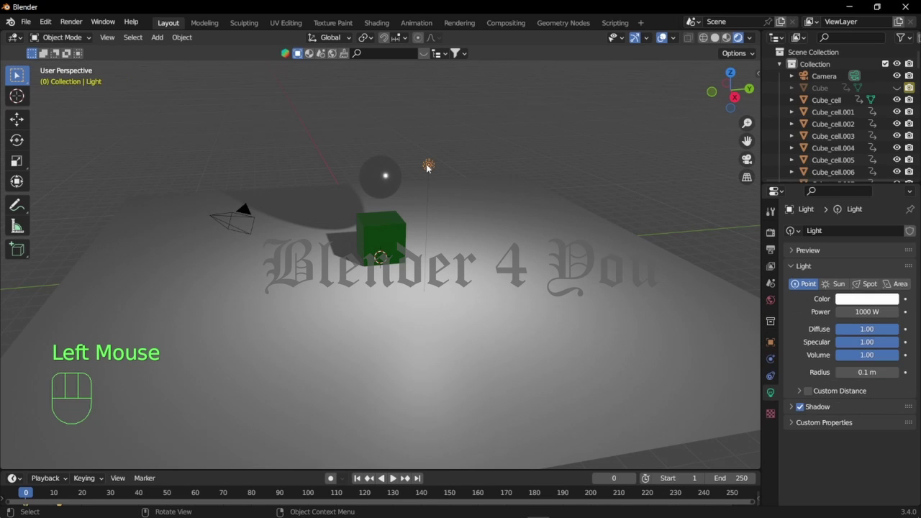
key("x")
left_click(427, 166)
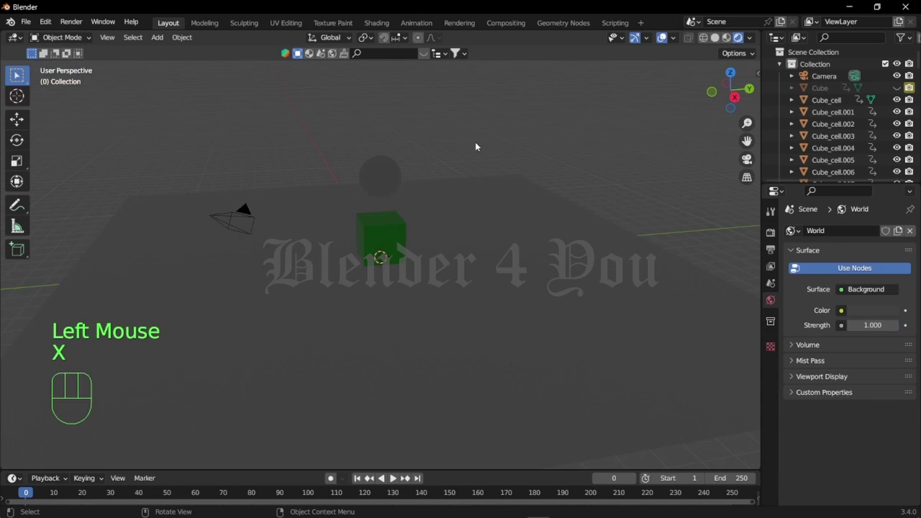
- Switch to the Shading workspace and display the World shader's nodes
left_click(375, 23)
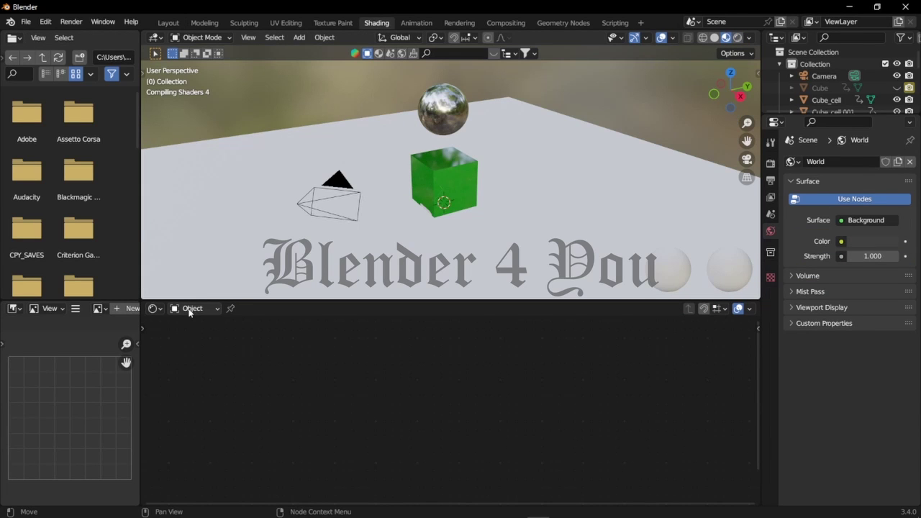
left_click(189, 309)
left_click(192, 334)
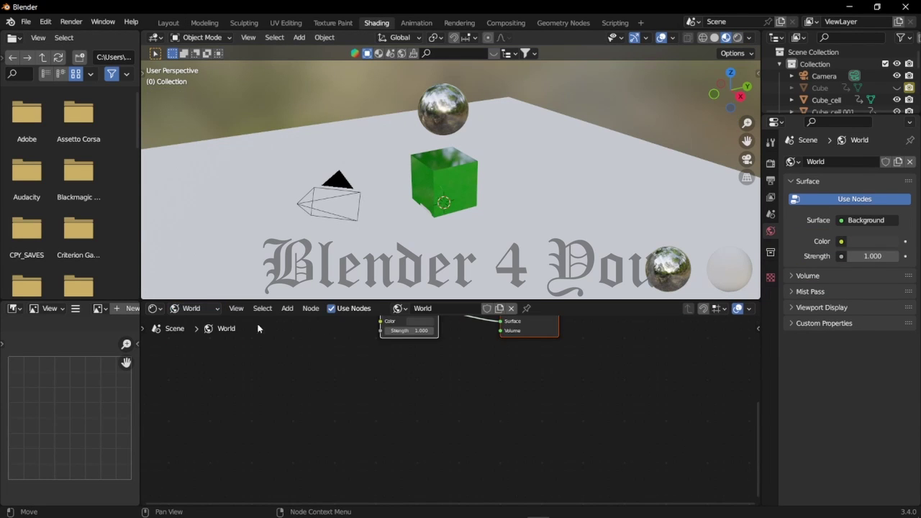
scroll(346, 331, "up", 1)
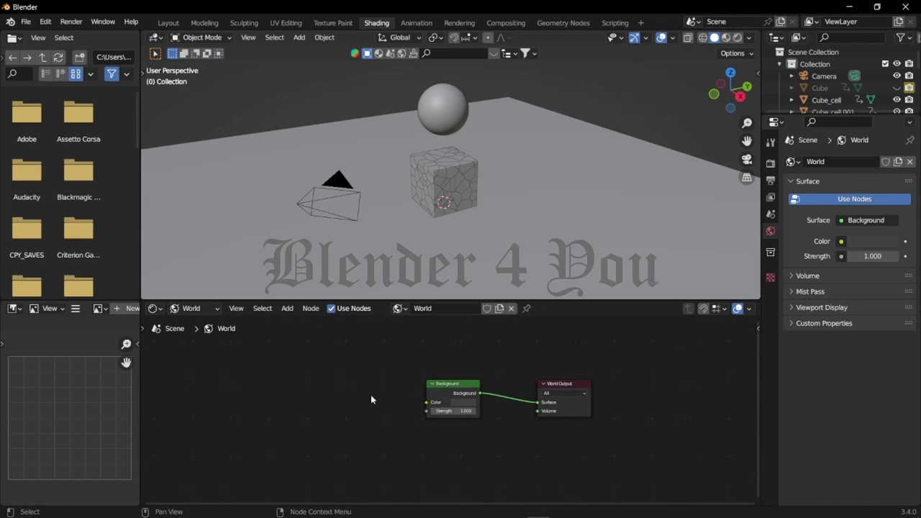
- Add an Environment Texture node before the Background node and connect its Color output to the Background's Color input
key("shift+a")
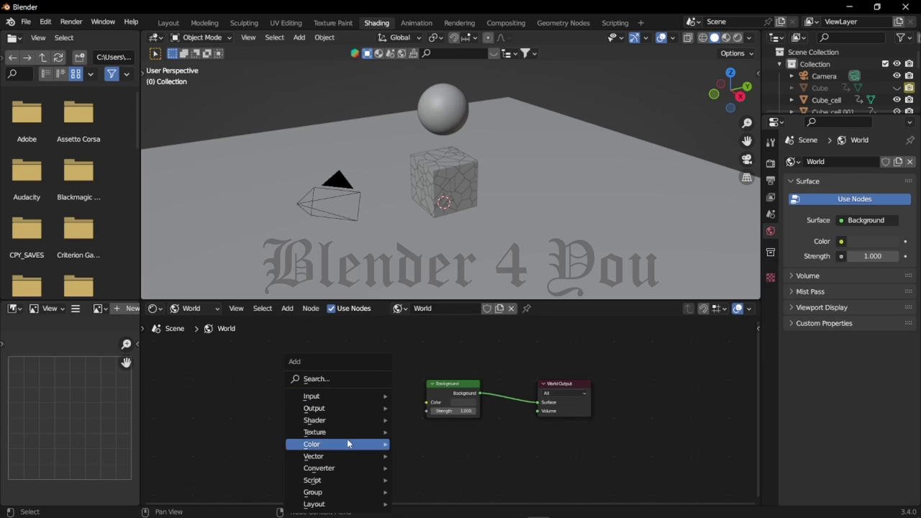
mouse_move(348, 434)
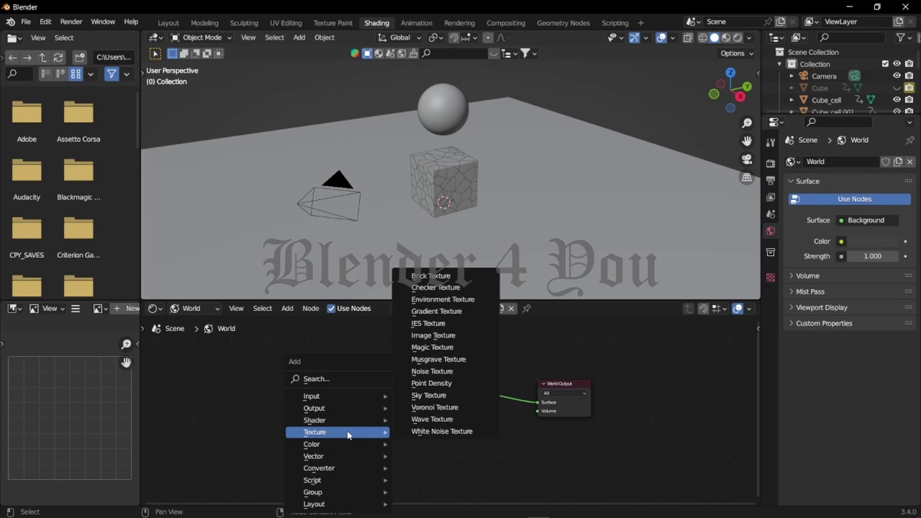
left_click(428, 299)
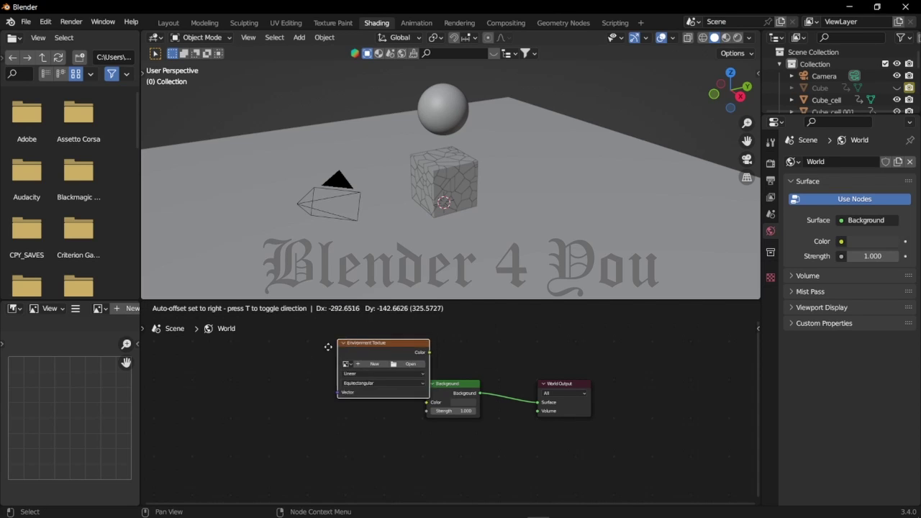
left_click(371, 382)
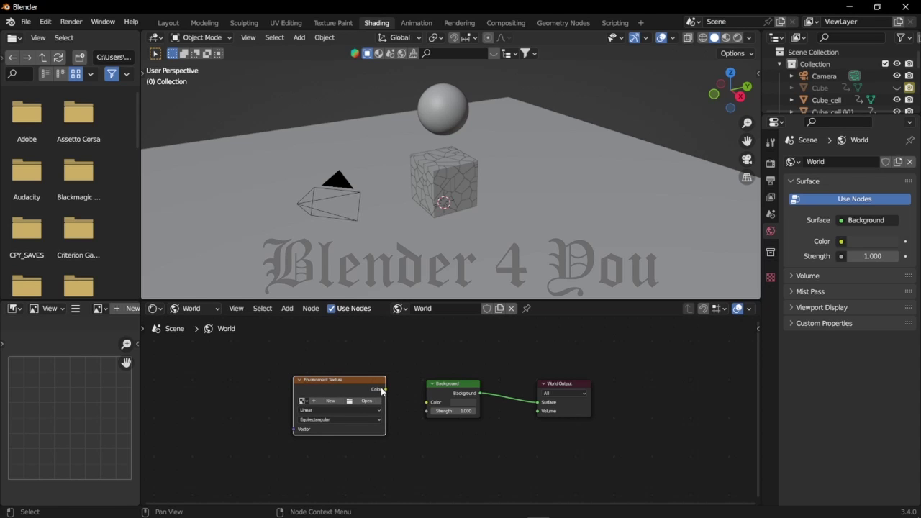
left_click_drag(386, 389, 428, 402)
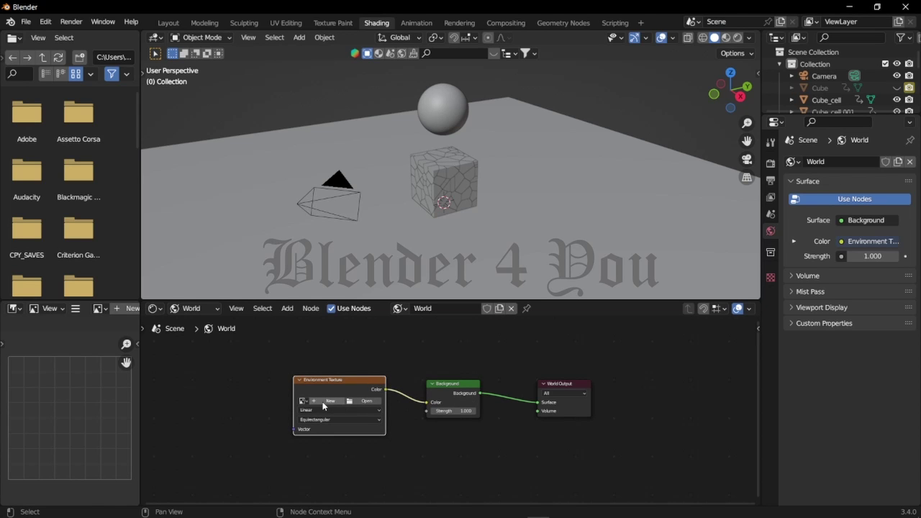
- Load the brown_photostudio_01 image from the assets' hdrs folder into the Environment Texture node
left_click(361, 400)
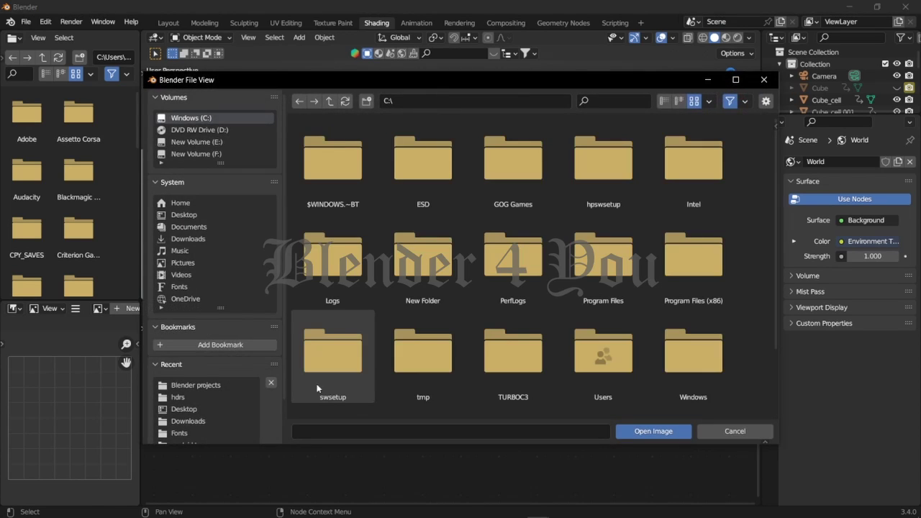
left_click(191, 387)
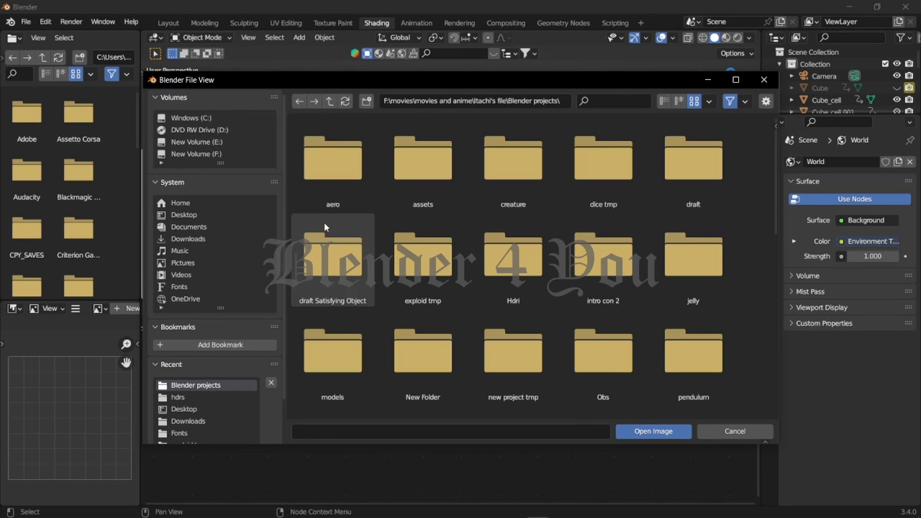
double_click(400, 186)
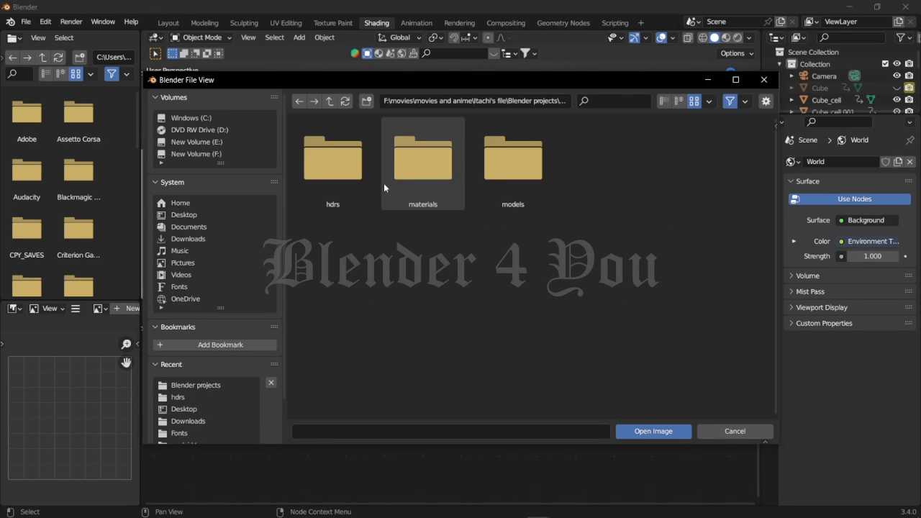
double_click(334, 184)
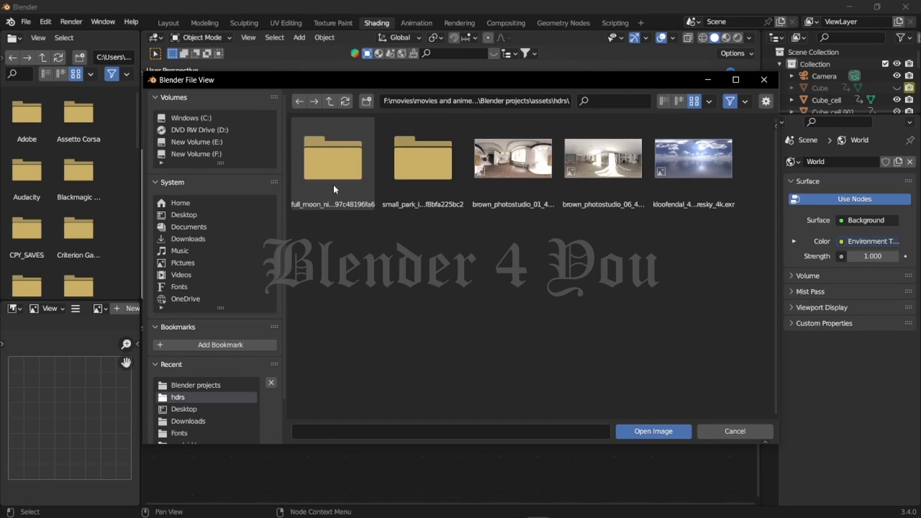
left_click(506, 181)
left_click(651, 432)
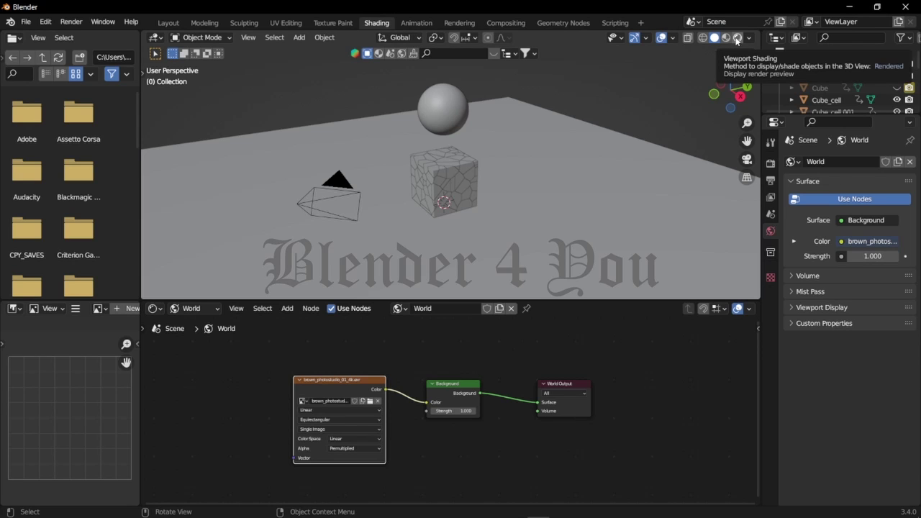
- Switch the viewport to rendered shading and link the green material to the remaining fragment at the cube's bottom corner
left_click(736, 39)
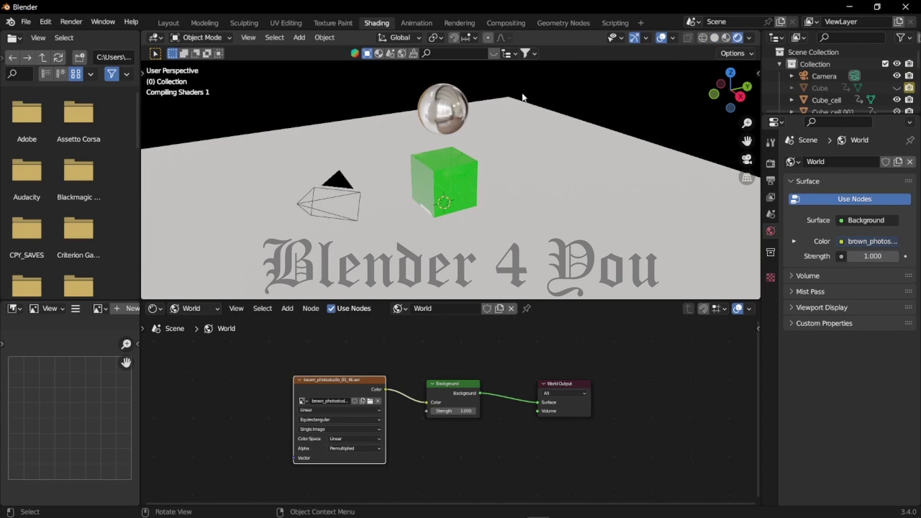
scroll(525, 150, "down", 3)
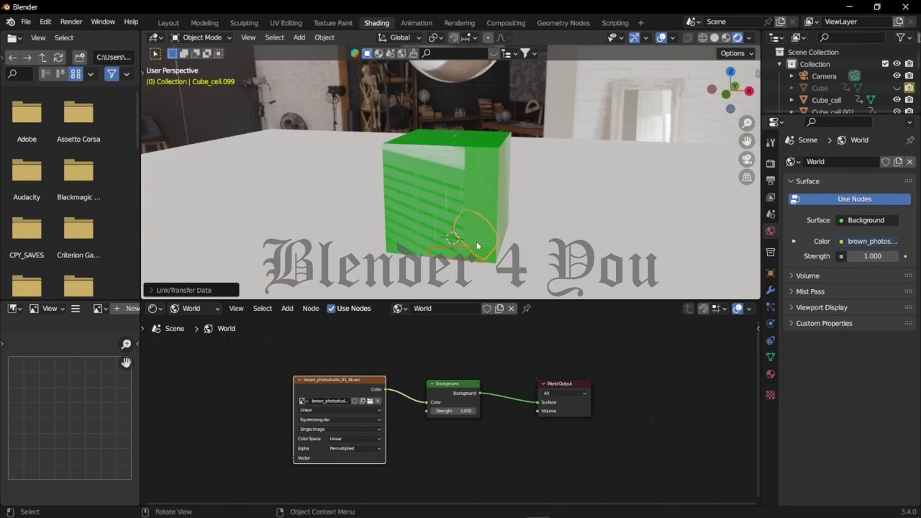
scroll(476, 241, "down", 4)
left_click(557, 128)
- Check the framing of the green cube from the scene camera and return to the perspective view
middle_click_drag(557, 132, 504, 156)
key("KP_0")
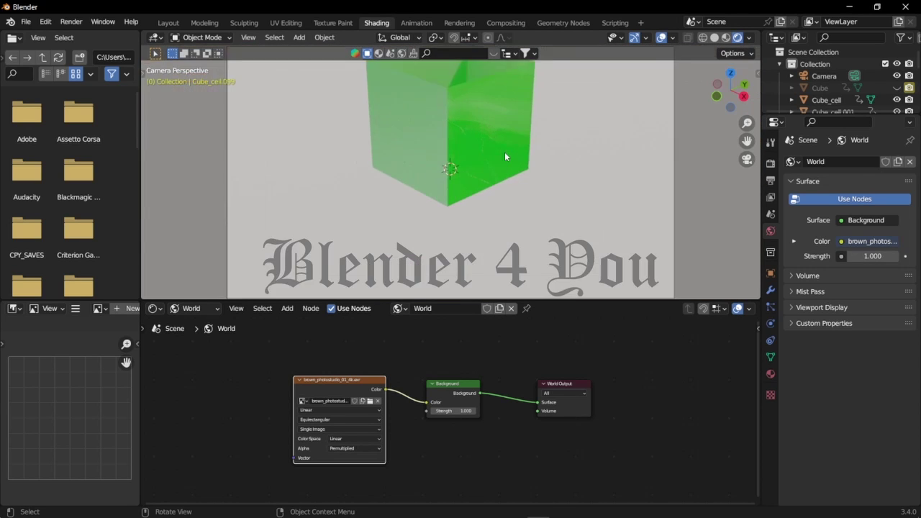
key("KP_0")
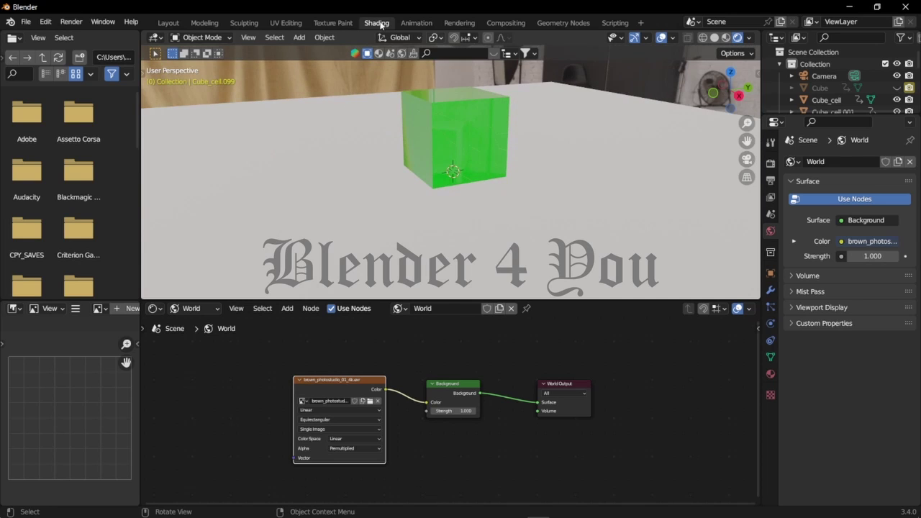
- In the Layout workspace, align the scene camera to a new view facing the sphere and the green cube
left_click(205, 23)
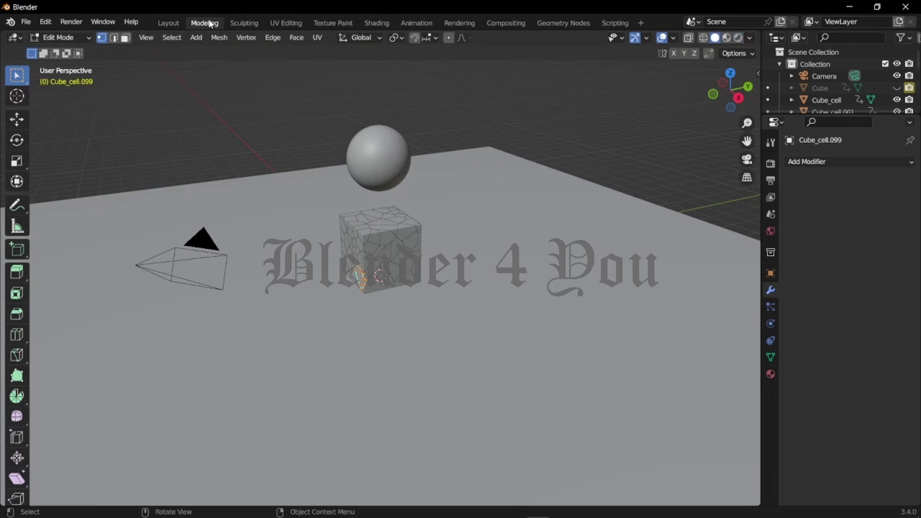
left_click(167, 22)
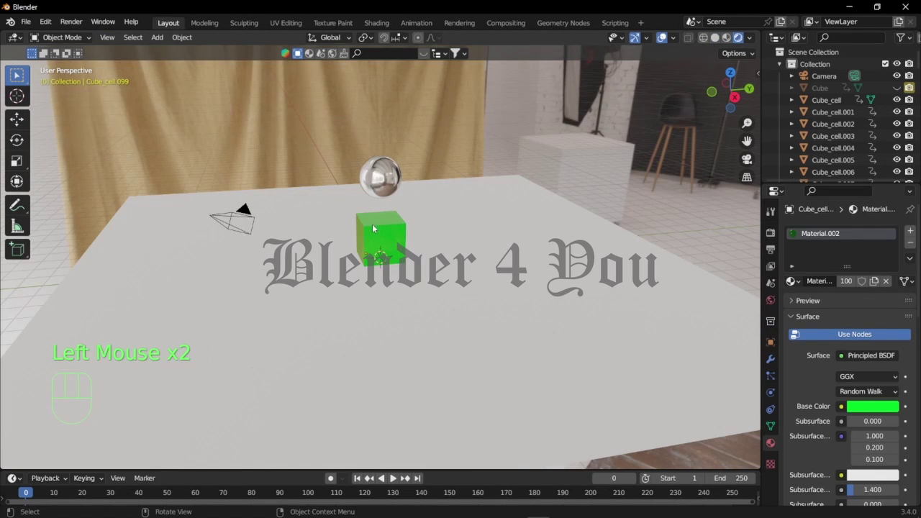
scroll(371, 225, "down", 2)
scroll(371, 224, "up", 2)
middle_click_drag(372, 225, 280, 215)
scroll(282, 199, "up", 2)
scroll(281, 200, "up", 2)
scroll(281, 200, "down", 2)
scroll(281, 220, "down", 1)
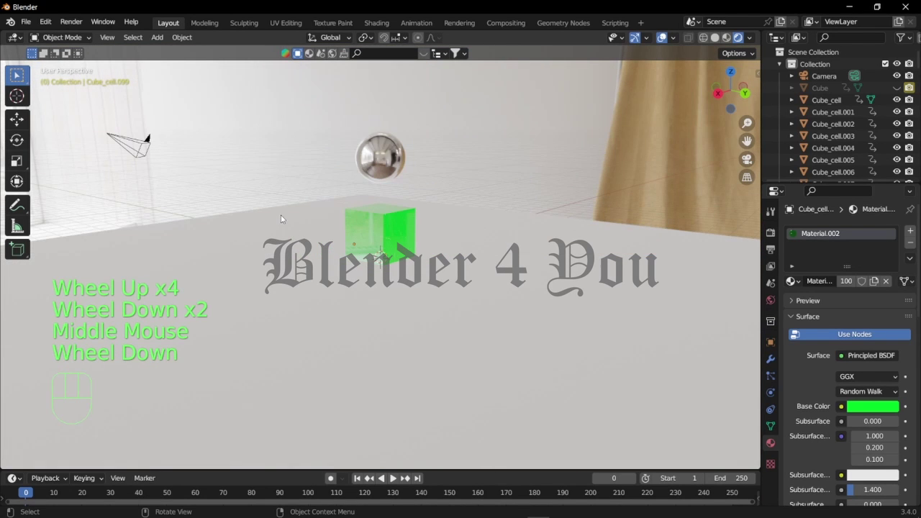
left_click(101, 130)
left_click(141, 157)
scroll(264, 168, "down", 2)
scroll(263, 169, "up", 1)
scroll(263, 168, "down", 2)
scroll(264, 168, "up", 2)
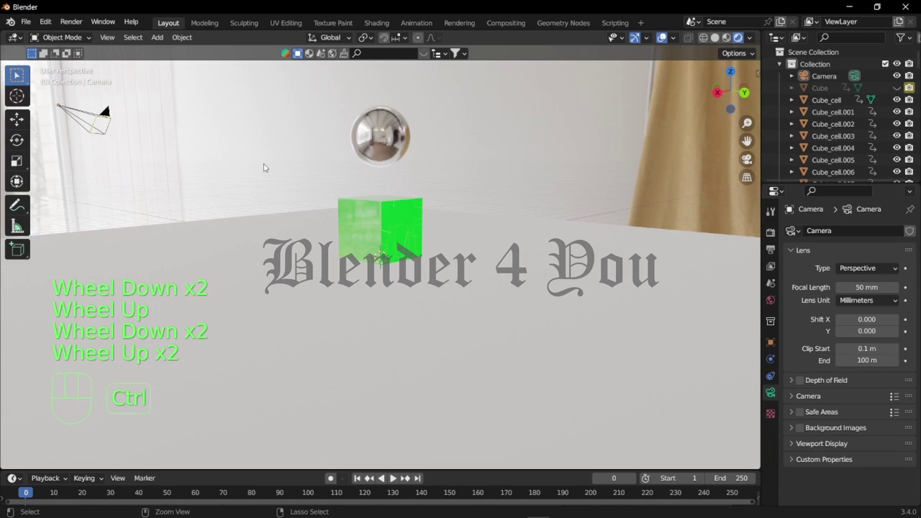
key("ctrl+alt+KP_0")
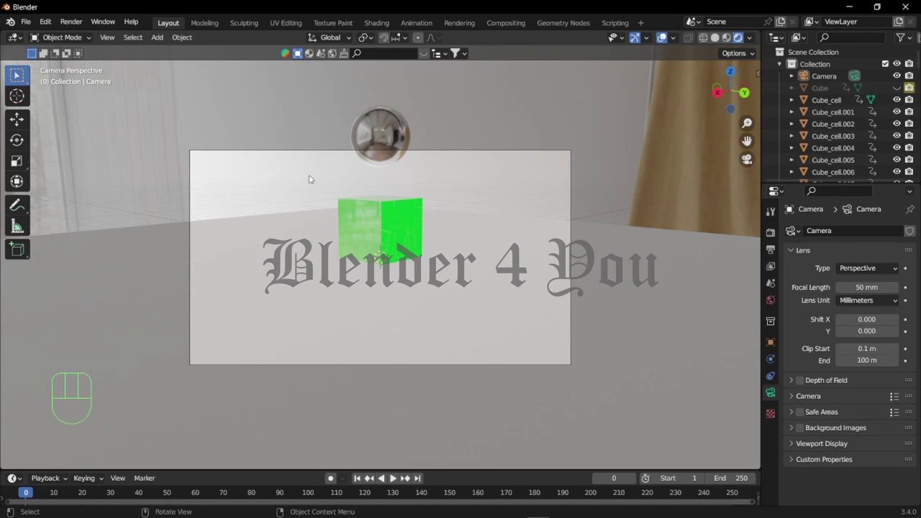
- Reframe the selected camera with Walk Navigation so the whole sphere and cube fit inside the camera frame
left_click(824, 76)
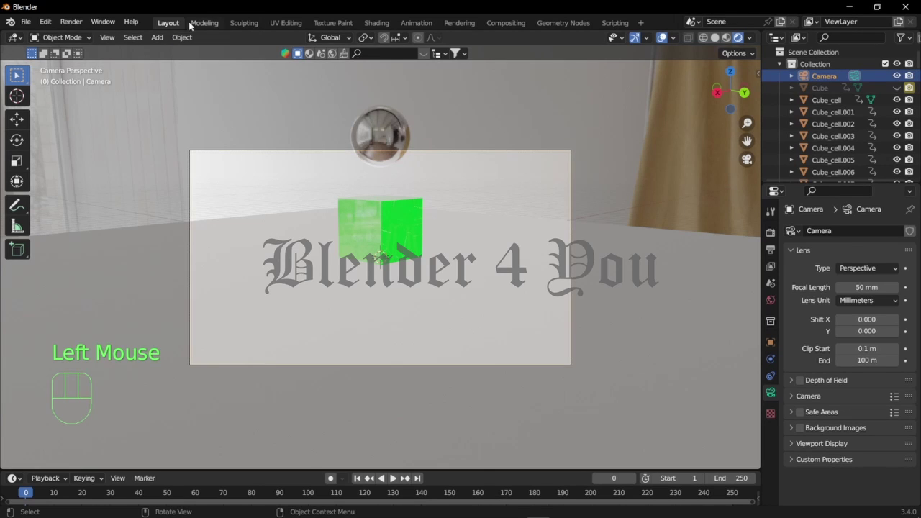
left_click(181, 37)
left_click(108, 37)
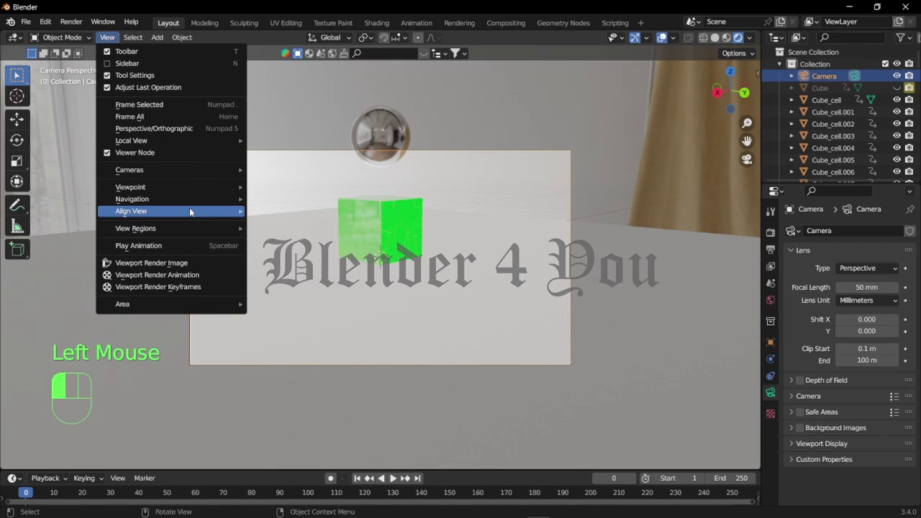
mouse_move(197, 199)
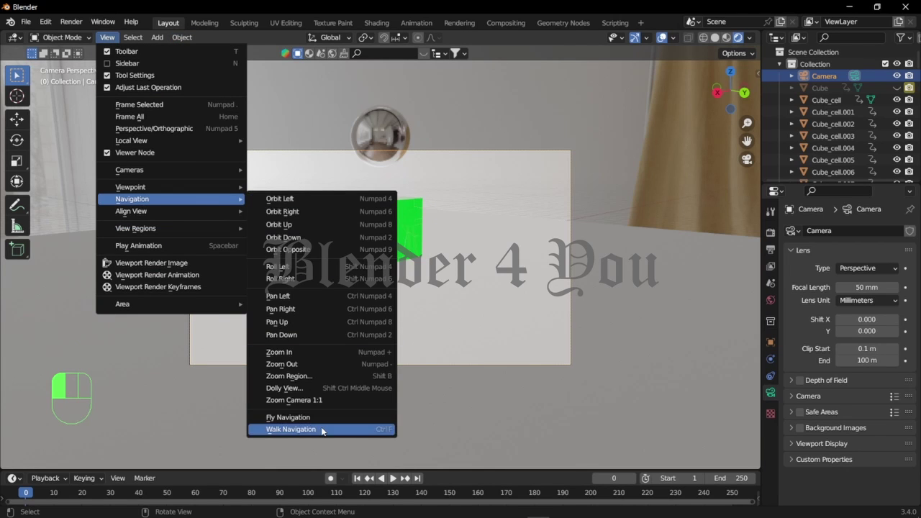
left_click(291, 429)
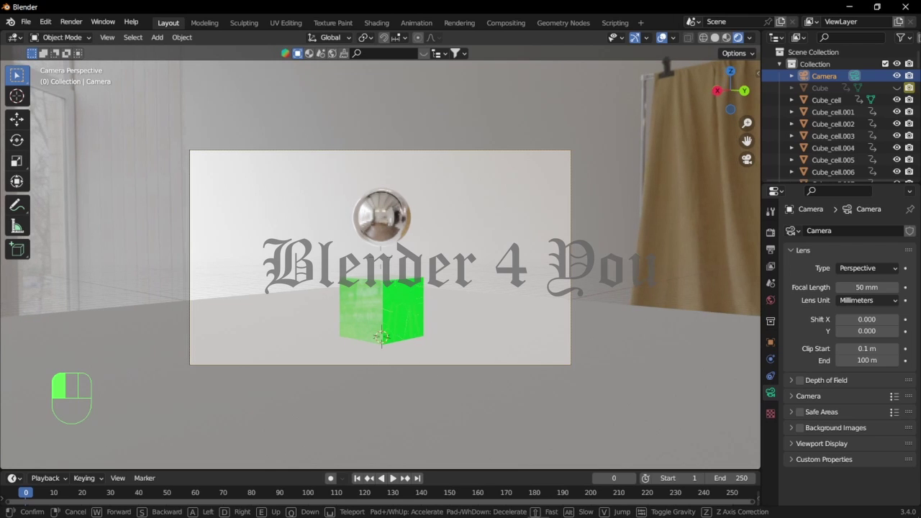
left_click(322, 431)
scroll(375, 299, "up", 1)
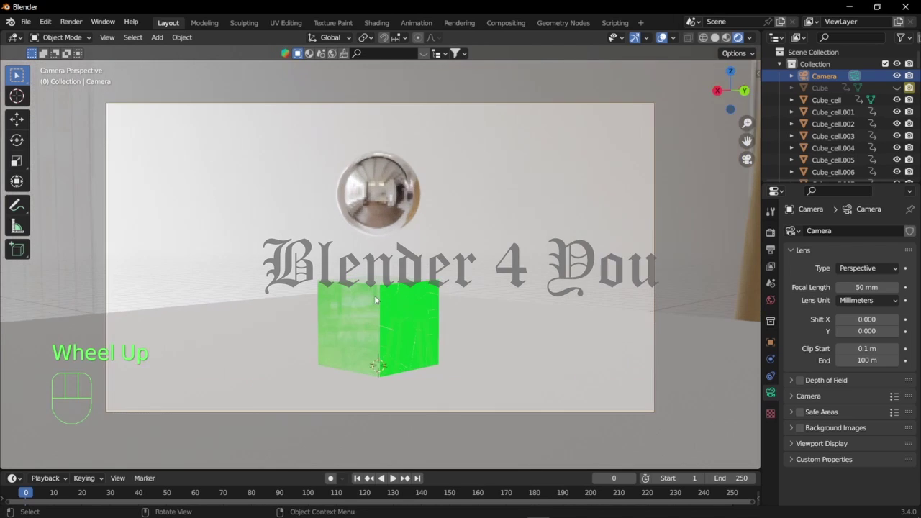
scroll(375, 298, "down", 1)
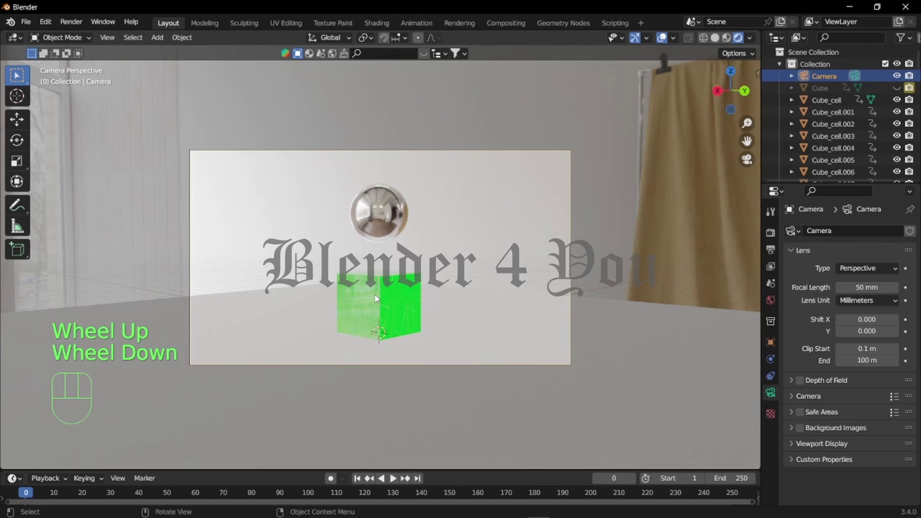
- Set the render engine to Cycles with GPU Compute as the device
left_click(770, 232)
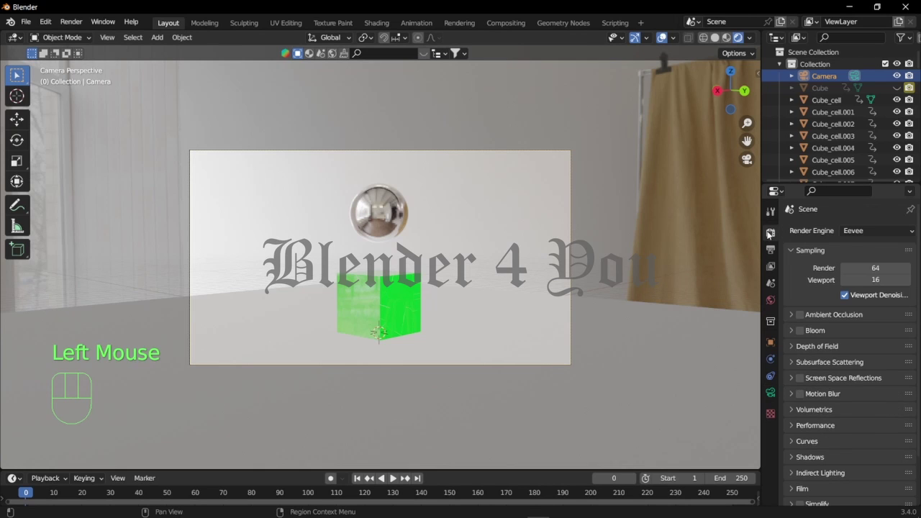
left_click(865, 231)
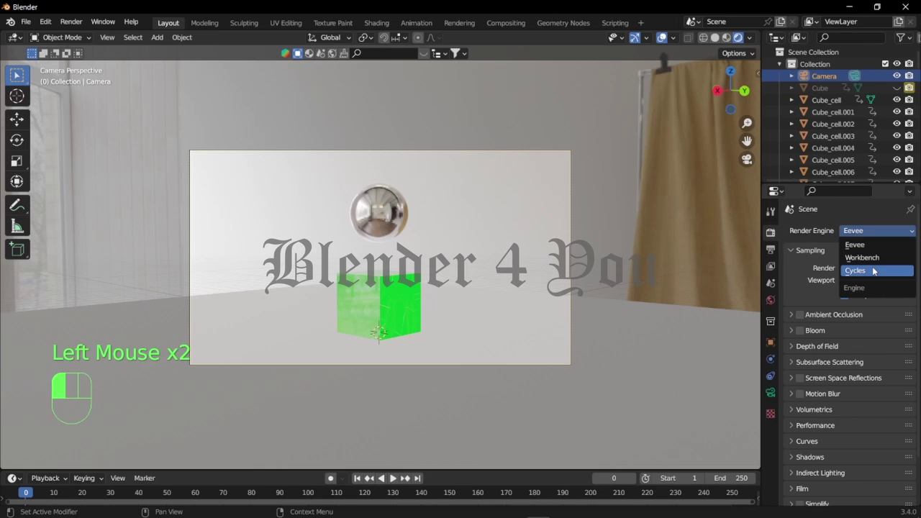
left_click(873, 270)
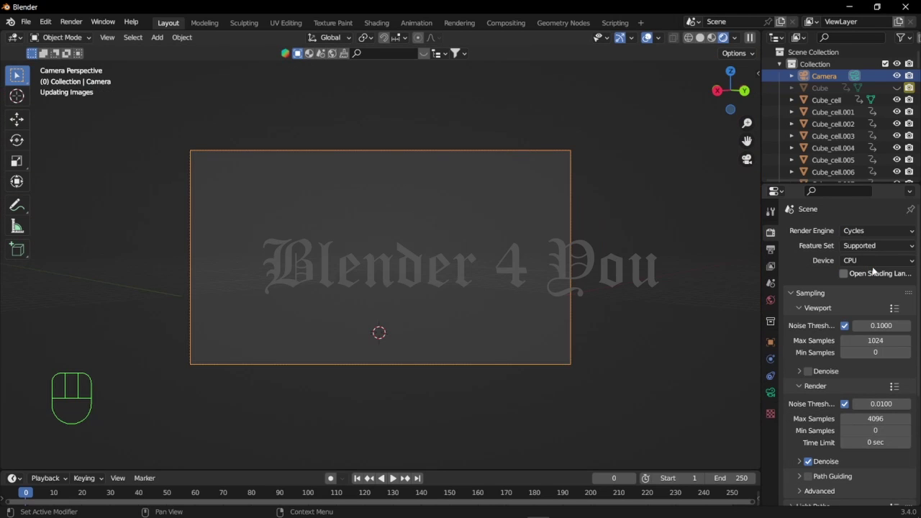
left_click(872, 260)
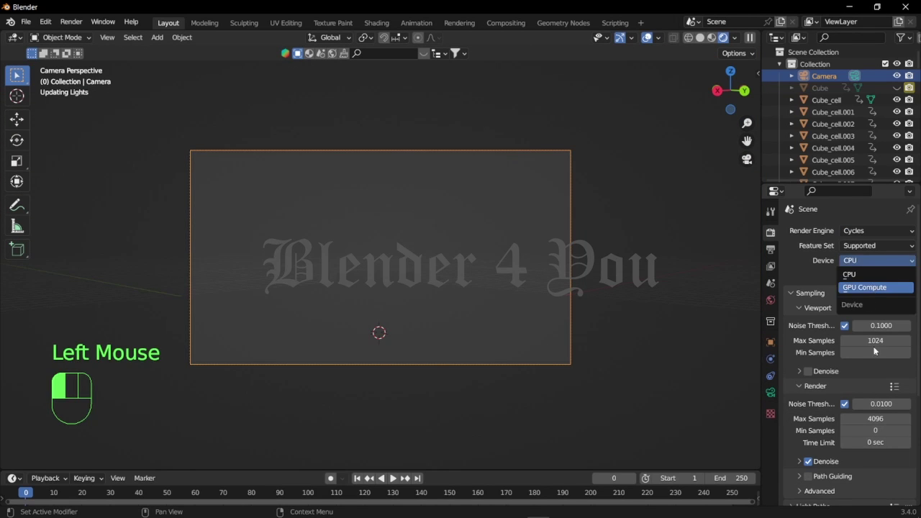
left_click(873, 281)
- Set the viewport sampling's Max Samples to 20
left_click(876, 327)
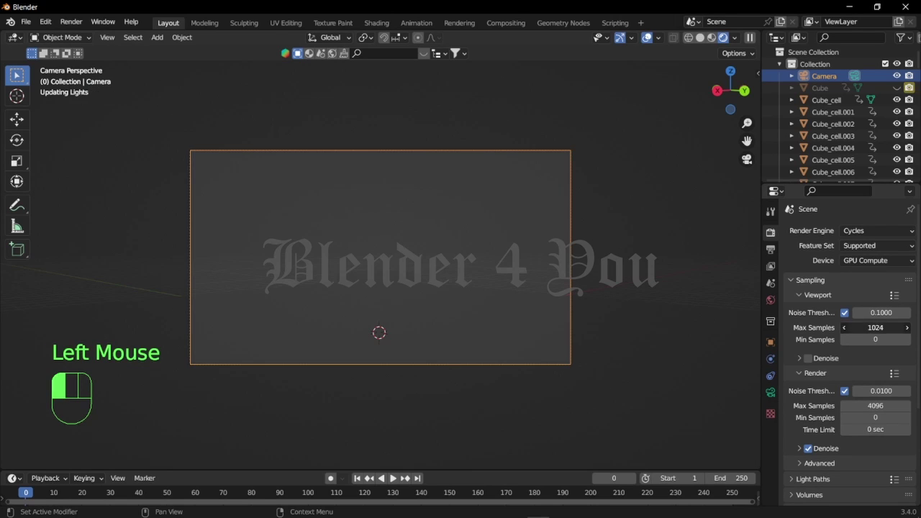
key("BackSpace")
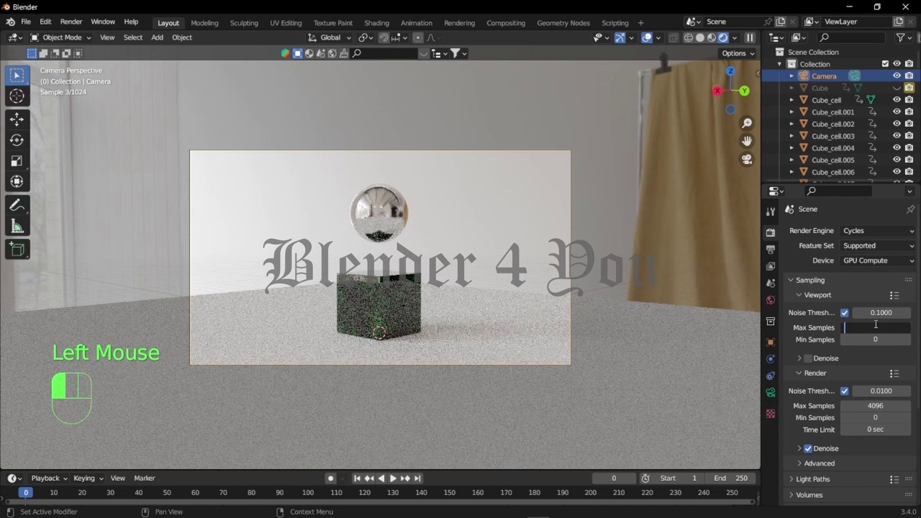
type("20")
key("Return")
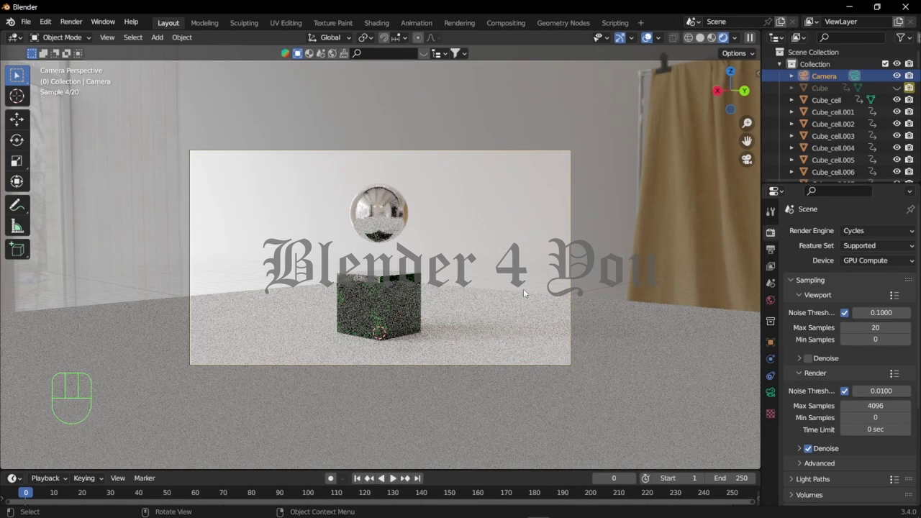
- Select the ground plane and give it a new material
left_click(563, 370)
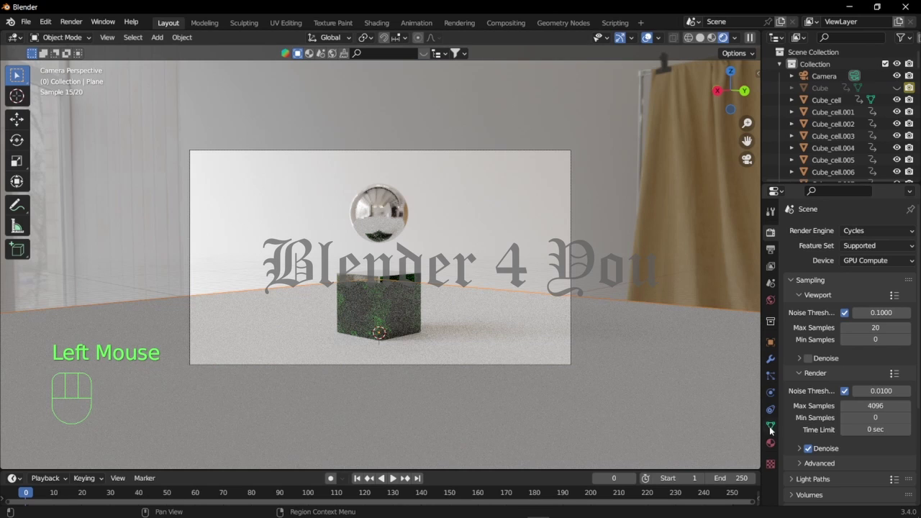
left_click(771, 396)
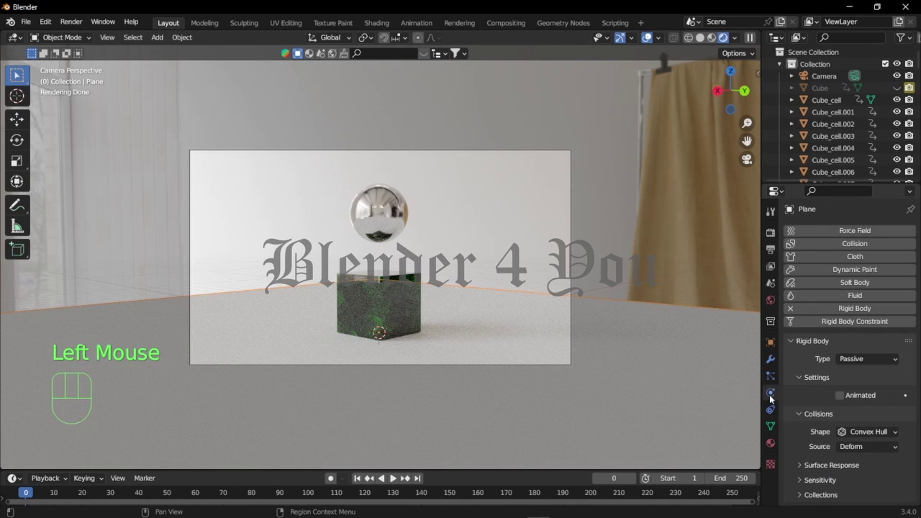
left_click(771, 443)
left_click(860, 281)
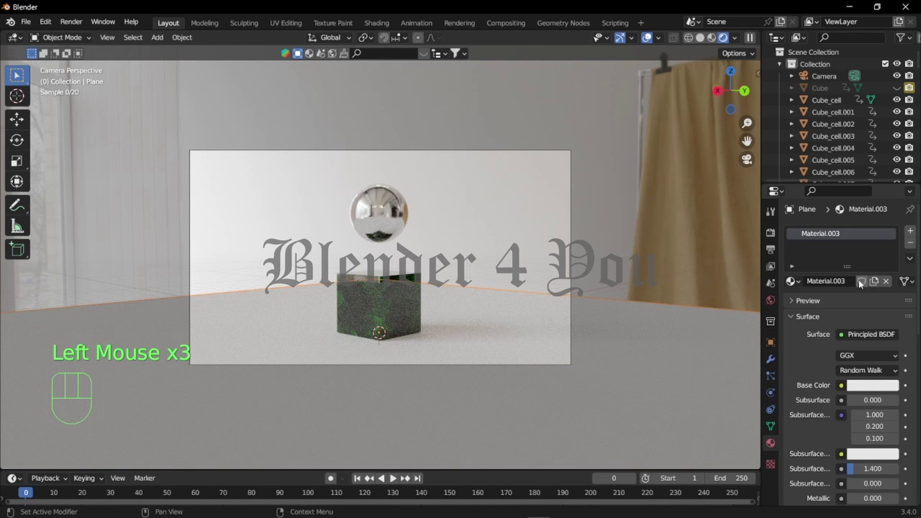
- Set the plane material's Roughness to 0.1, IOR to 1.7, Transmission to 1 and Transmission Roughness to 1
scroll(860, 288, "down", 3)
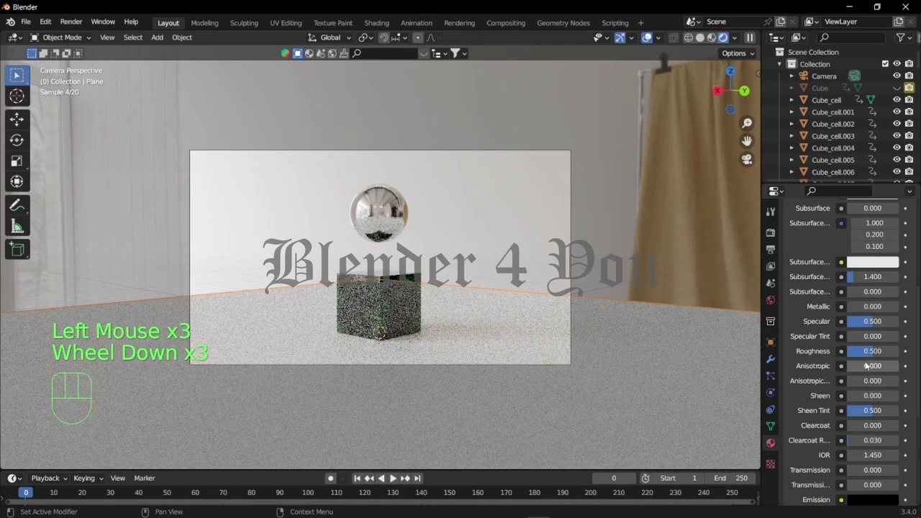
left_click_drag(867, 353, 865, 354)
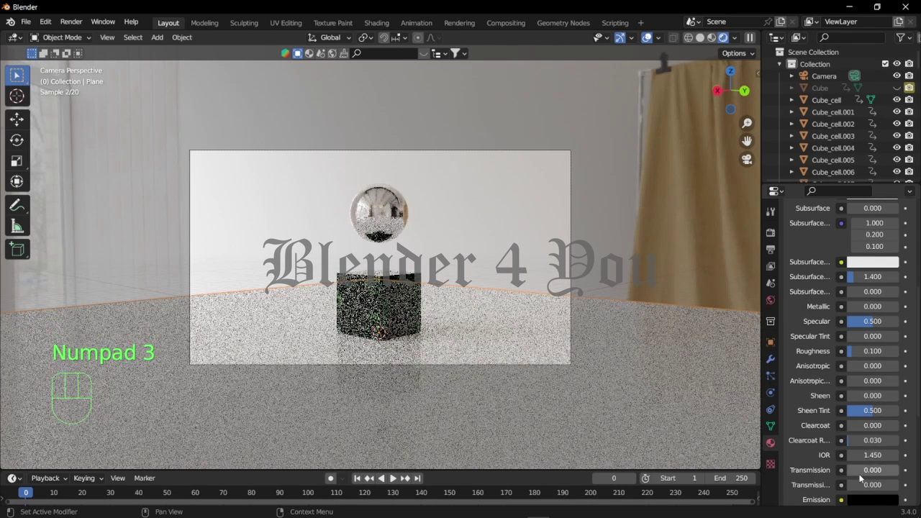
mouse_move(858, 473)
left_mouse_down()
mouse_move(900, 473)
mouse_move(866, 484)
left_mouse_up()
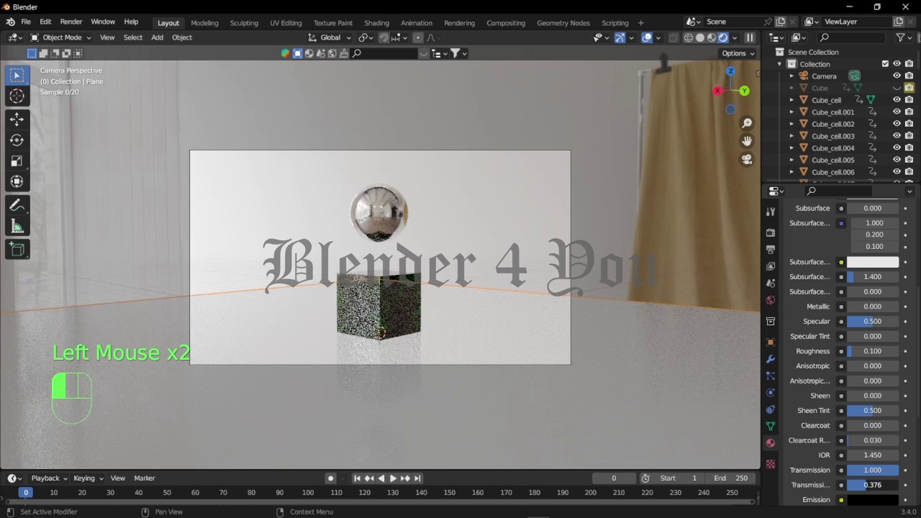
- Play the cube-breaking animation from frame 30 in the rendered camera view and stop it around frame 79
scroll(446, 317, "up", 2)
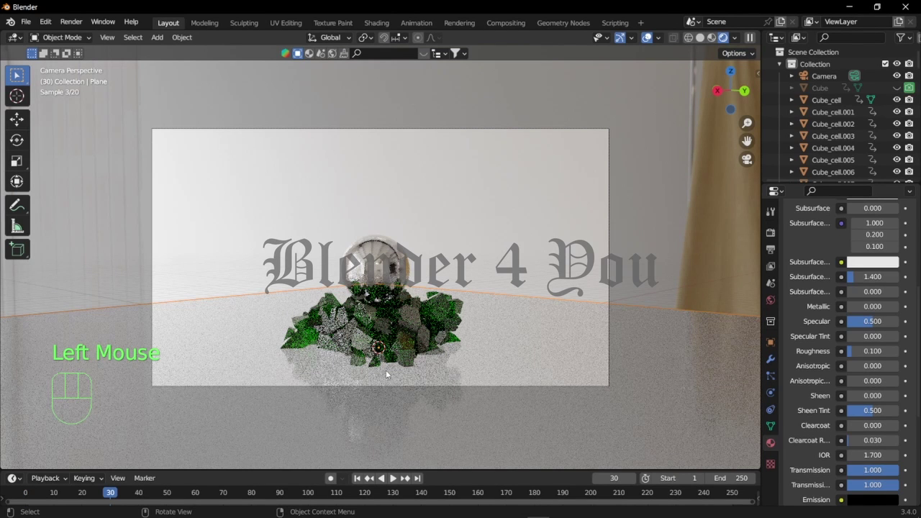
left_click(393, 478)
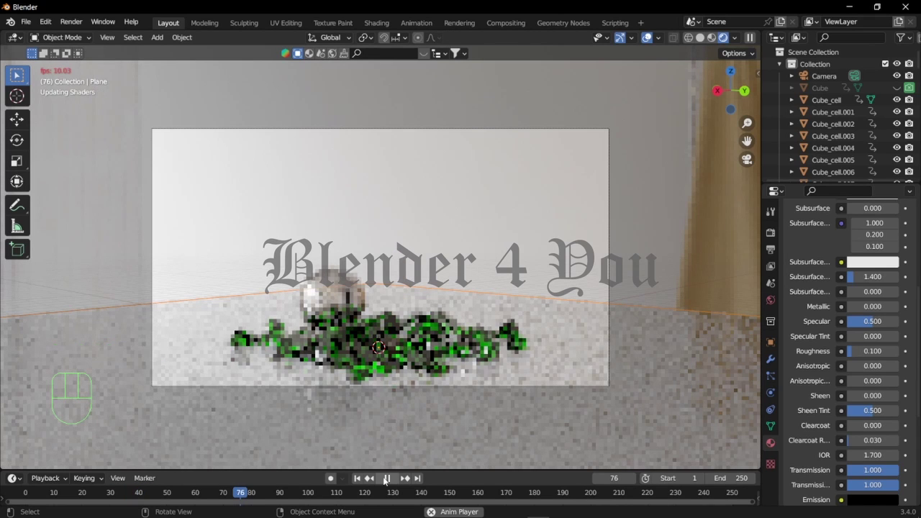
left_click(386, 478)
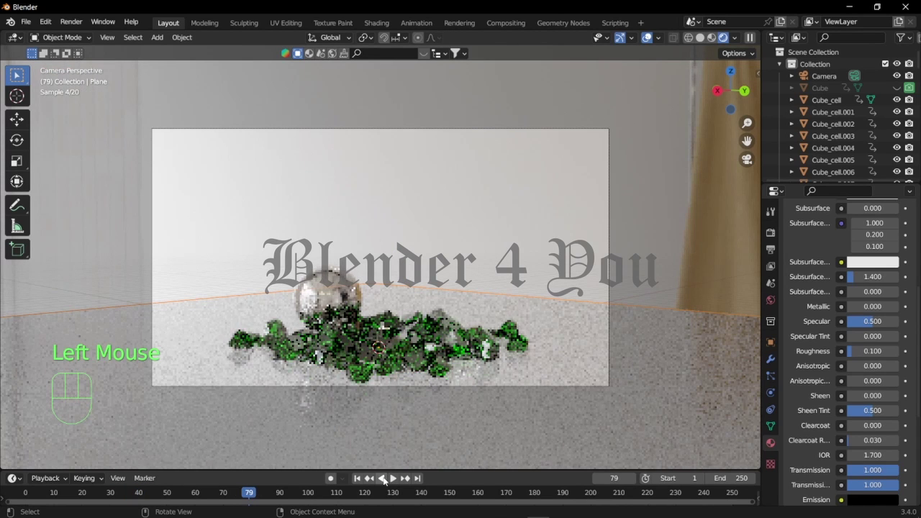